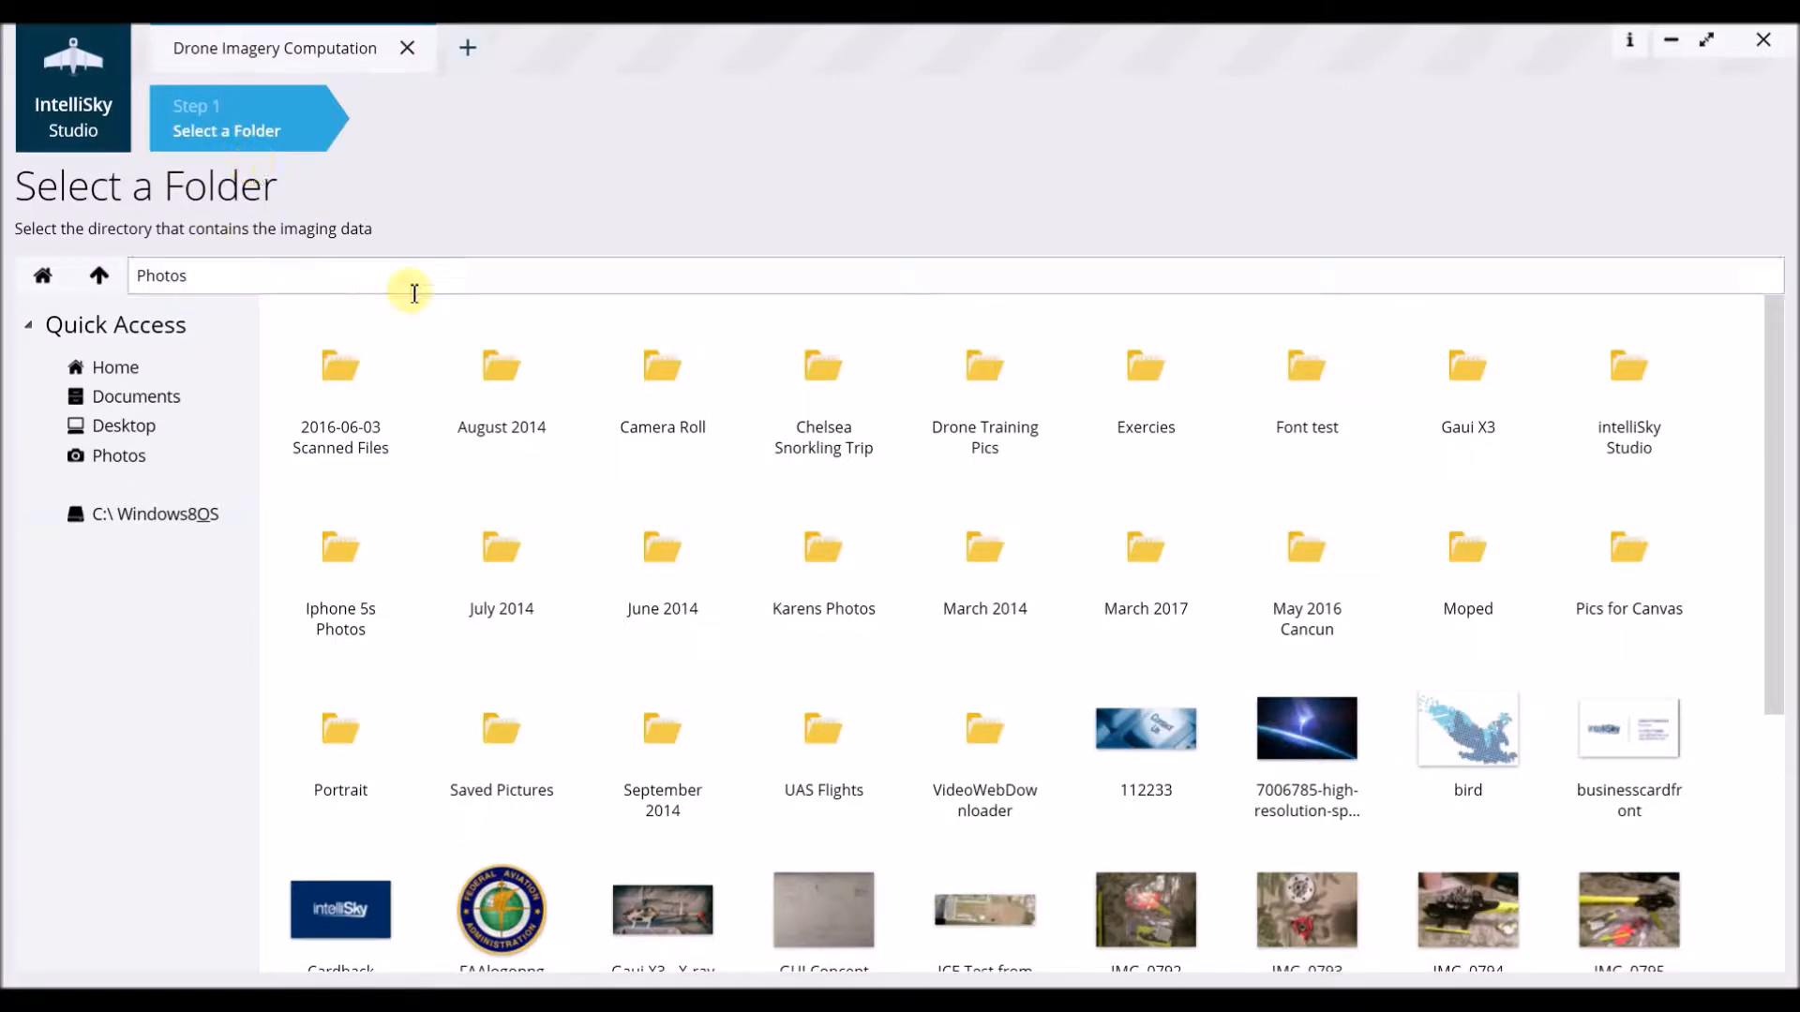
# - Choose the folder UAS Flights\Red Stick Golf Course\0002 as the imaging data directory
pyautogui.doubleClick(829, 725)
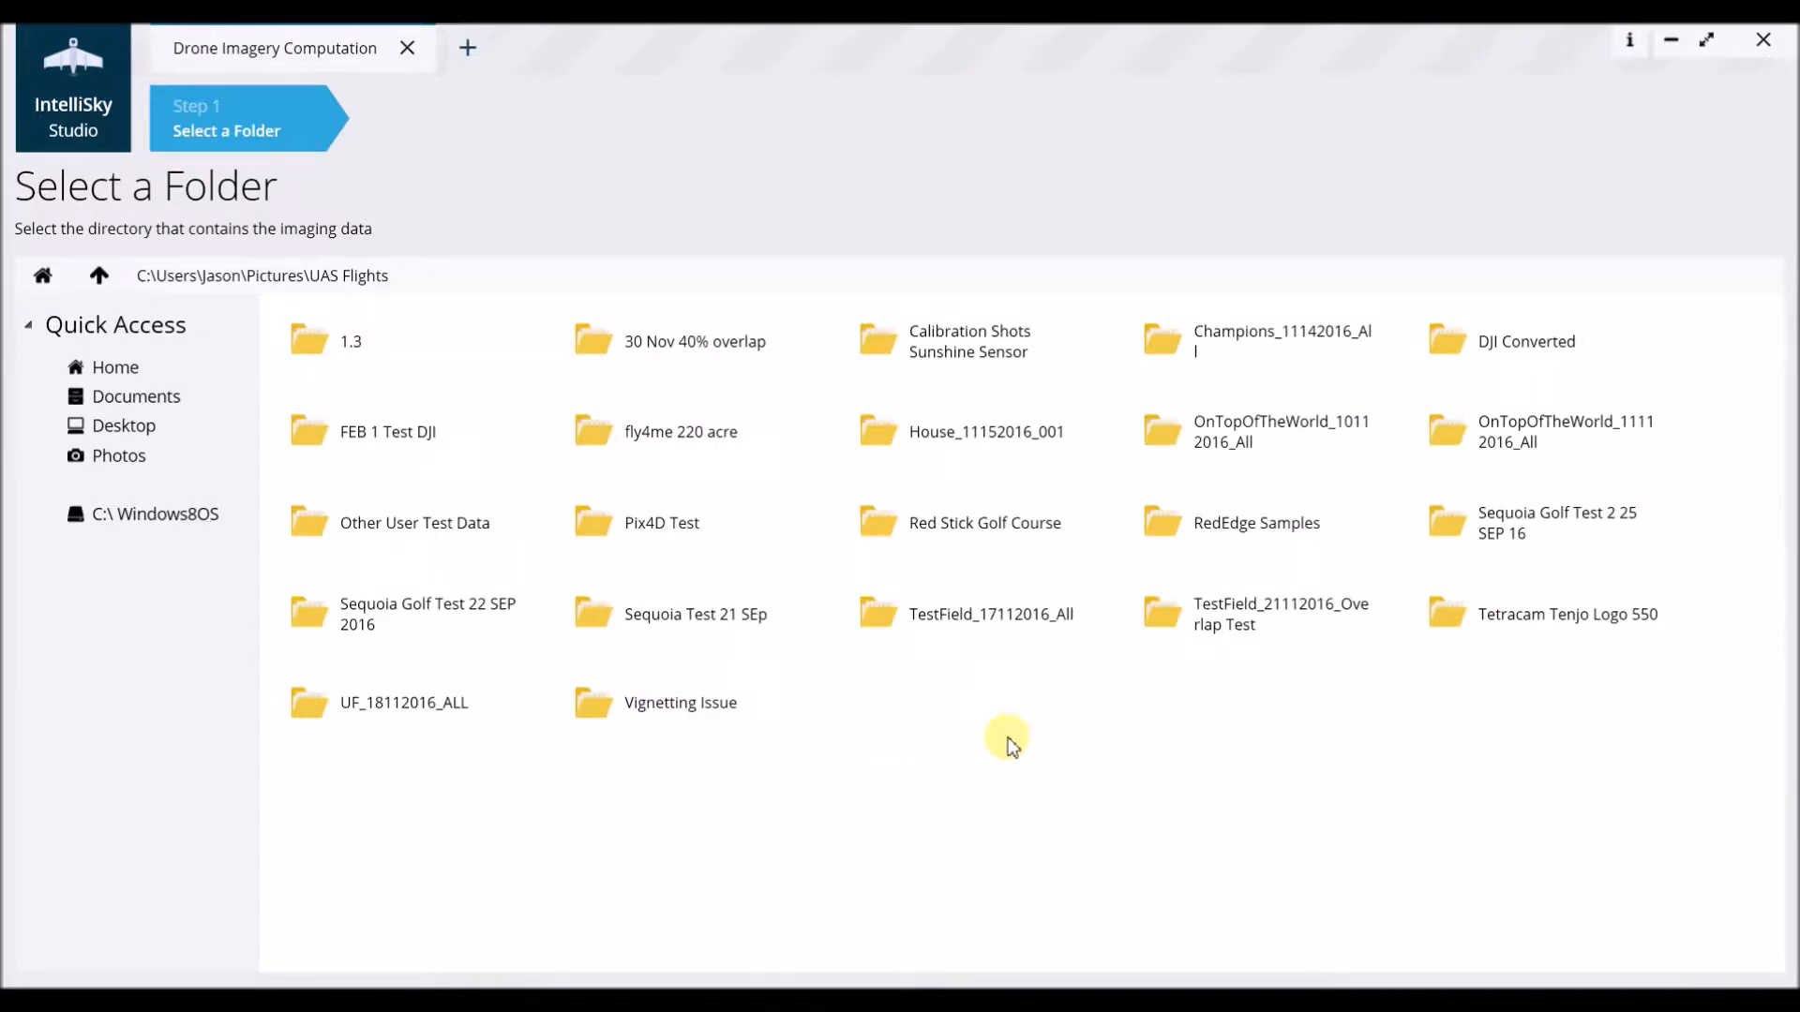
pyautogui.doubleClick(931, 549)
pyautogui.click(618, 343)
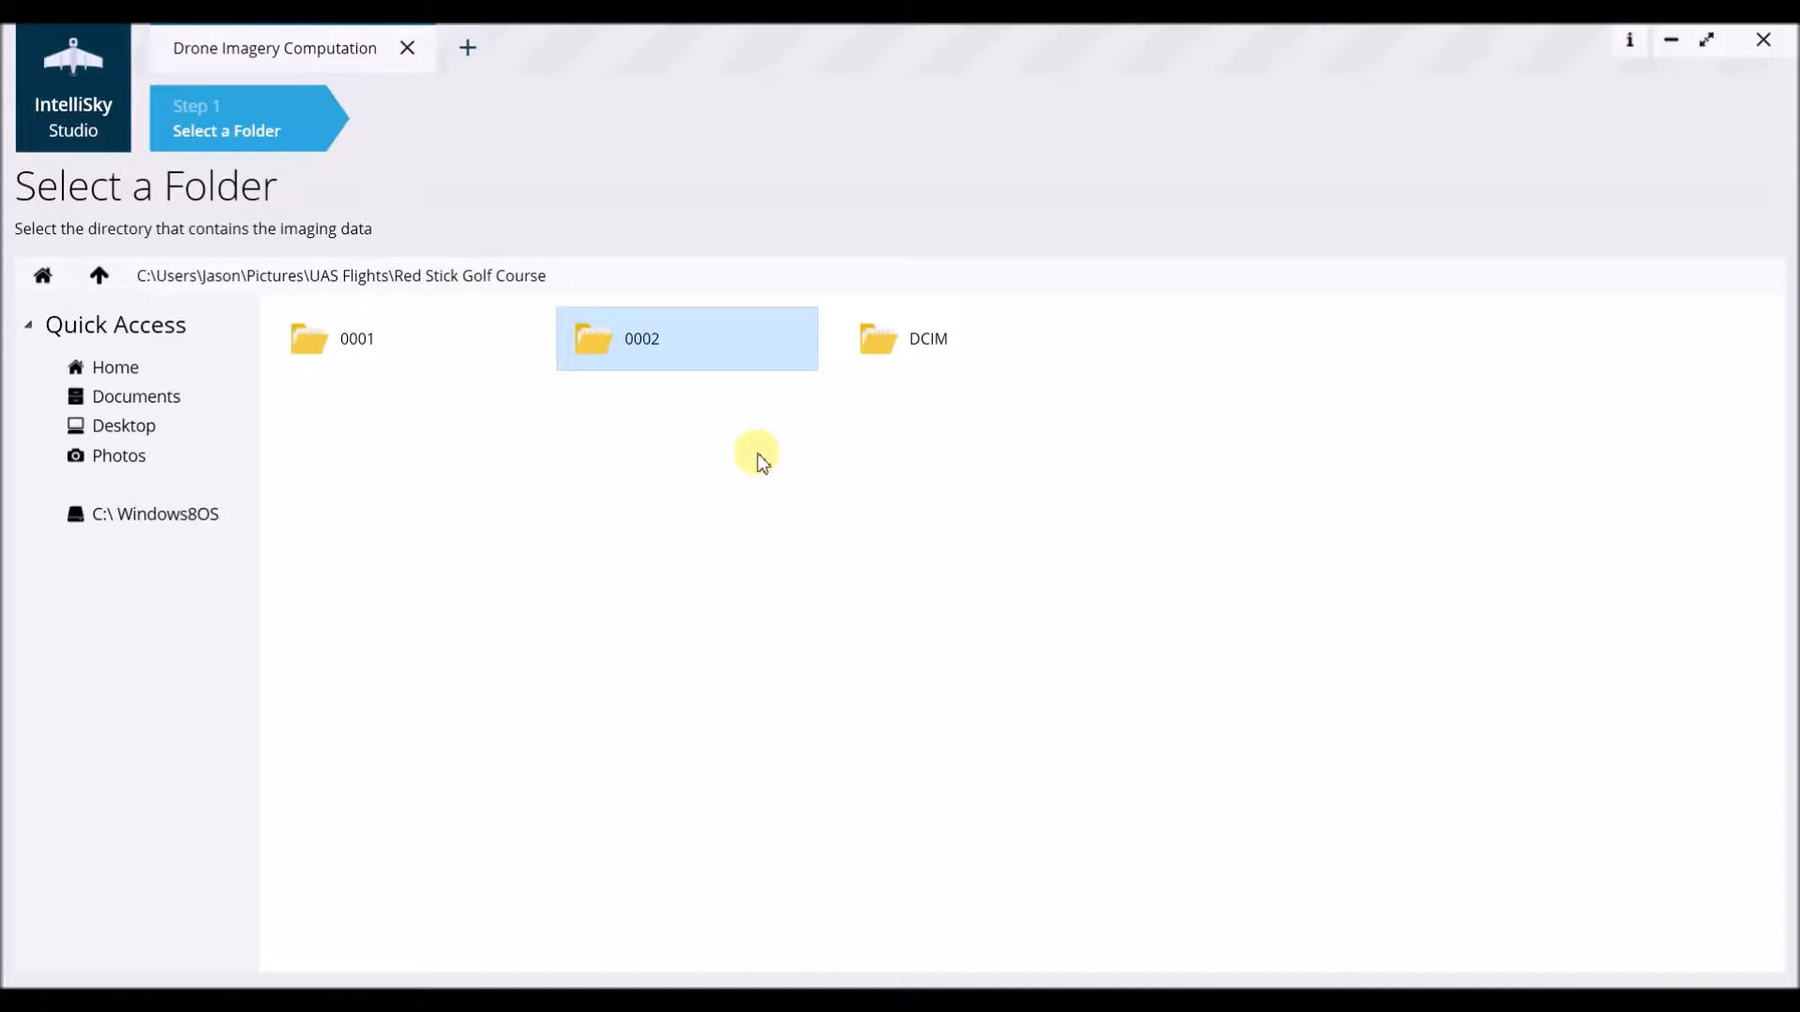
pyautogui.doubleClick(656, 328)
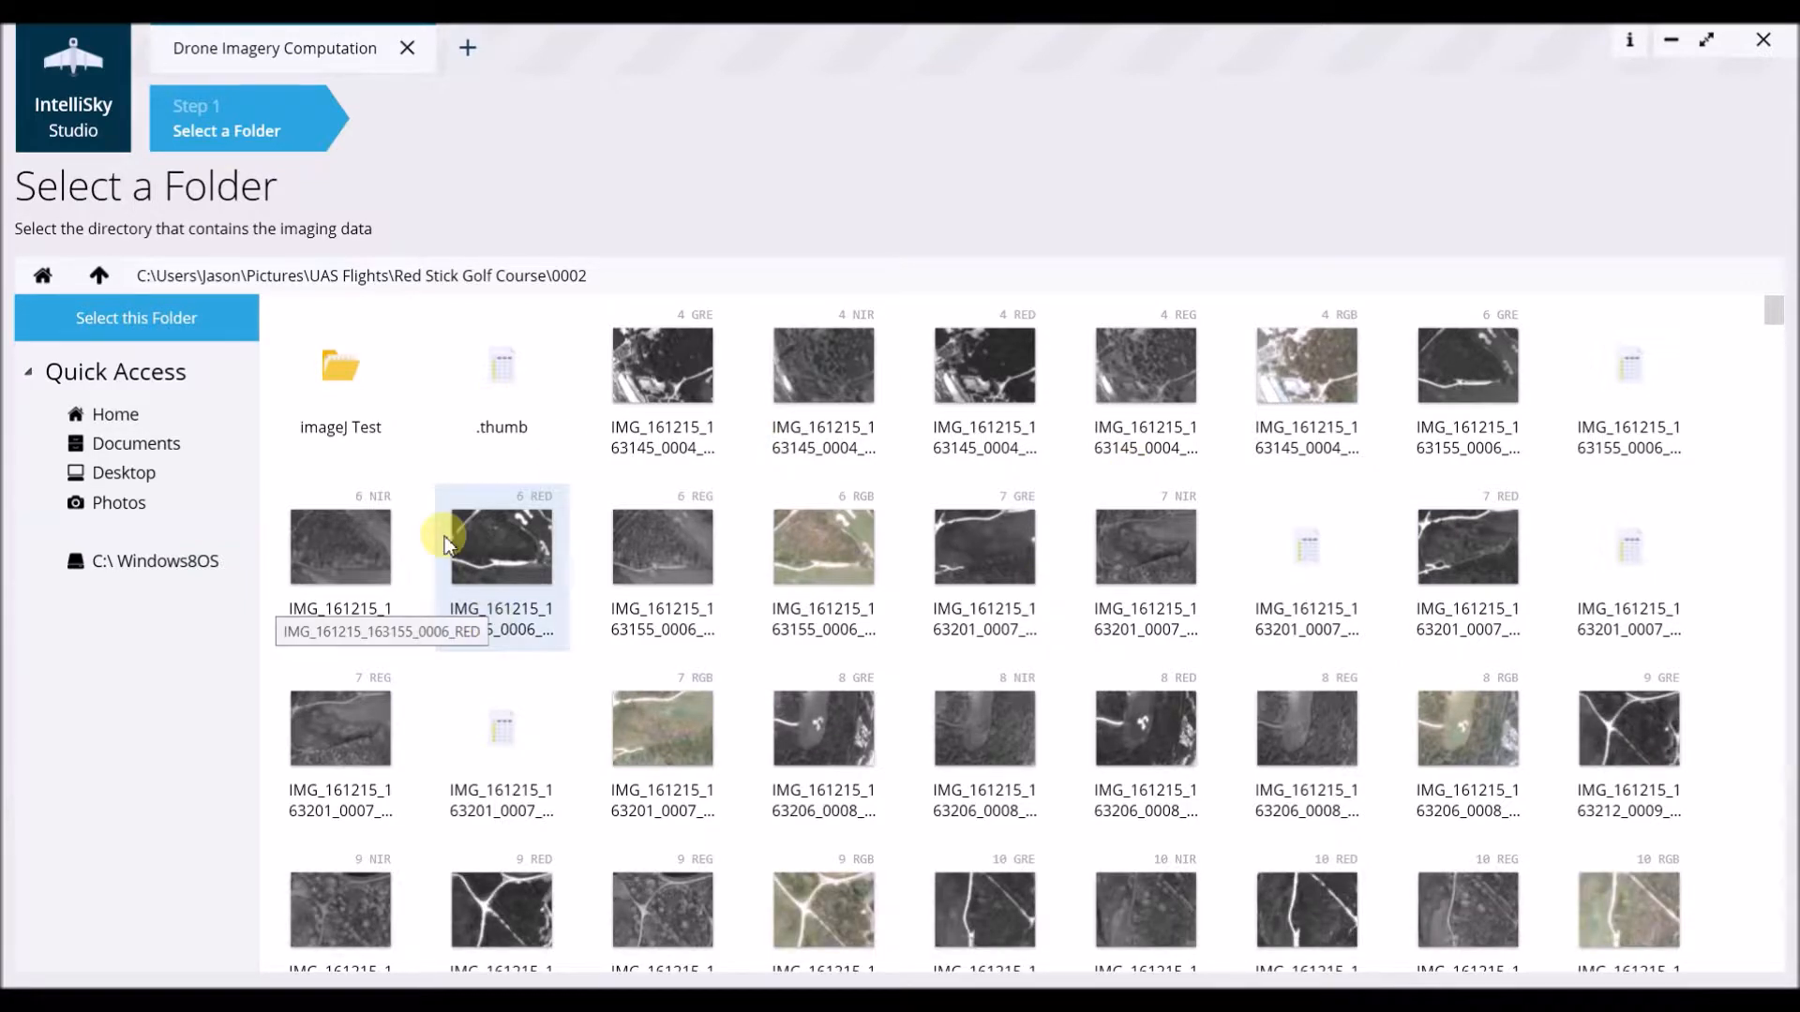
pyautogui.click(187, 328)
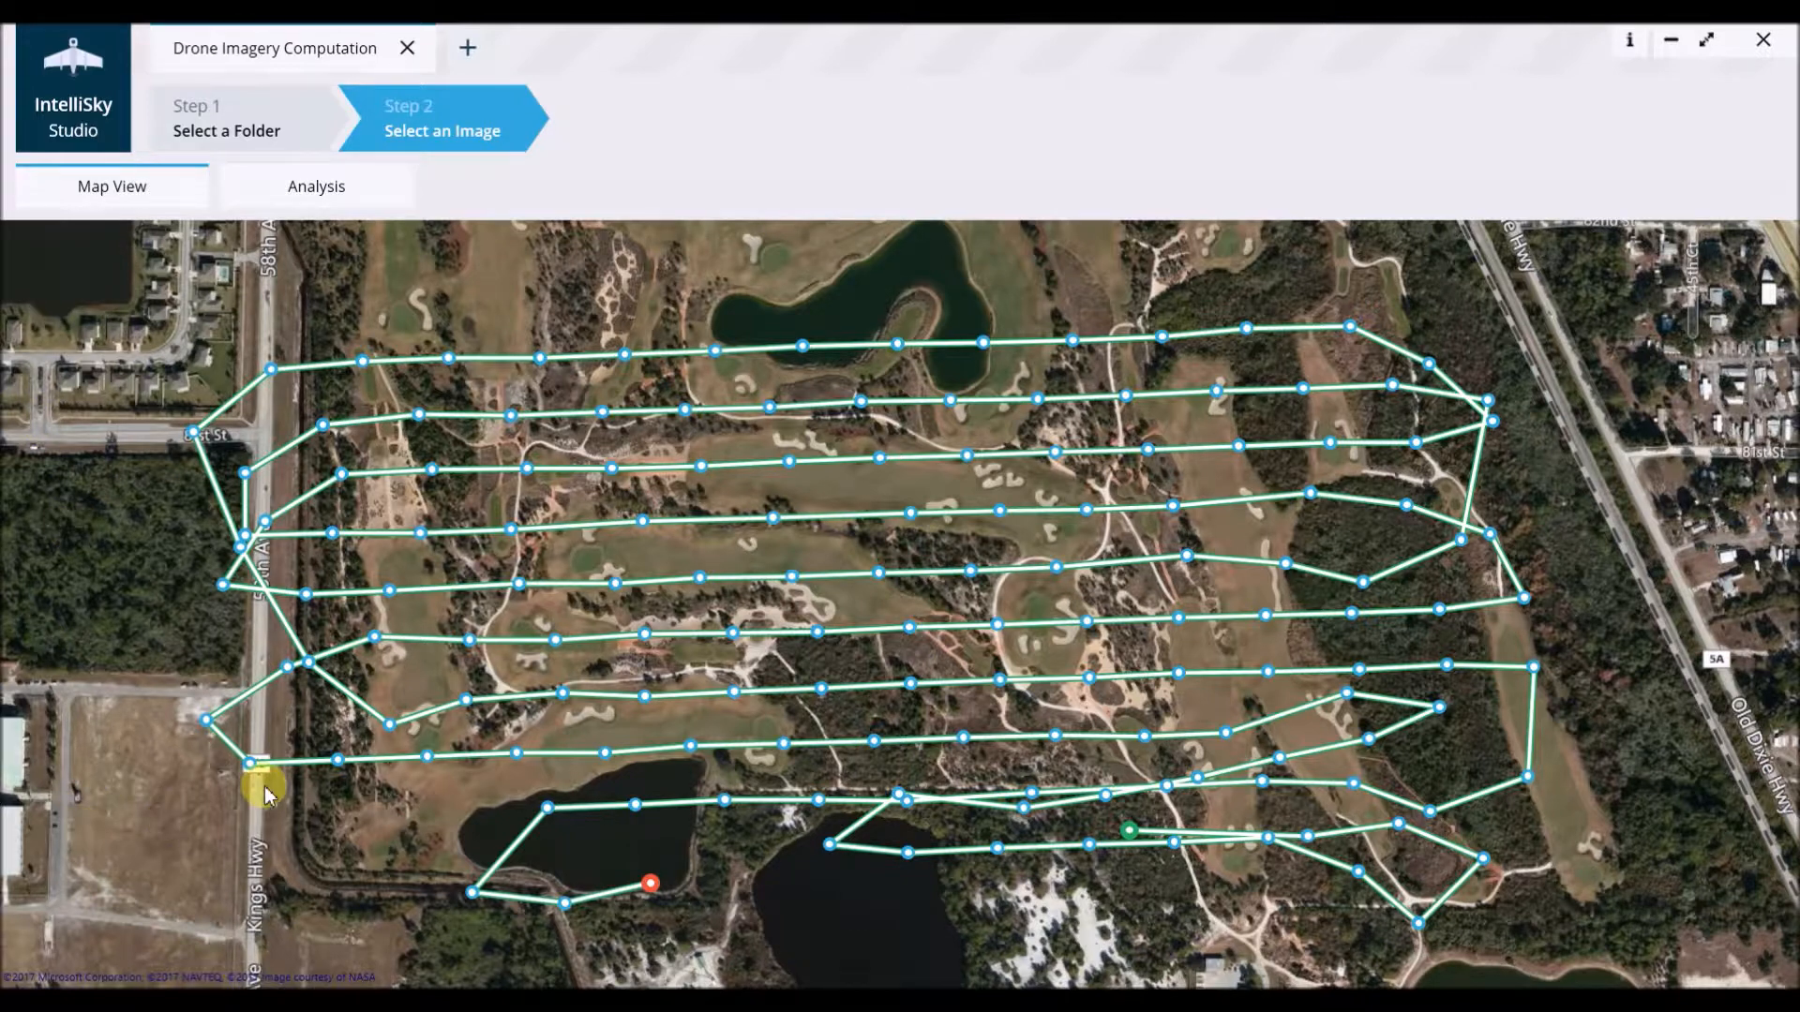
# - Examine the image points and their footprints along the middle flight lines on the map
pyautogui.moveTo(179, 869); pyautogui.dragTo(176, 848)
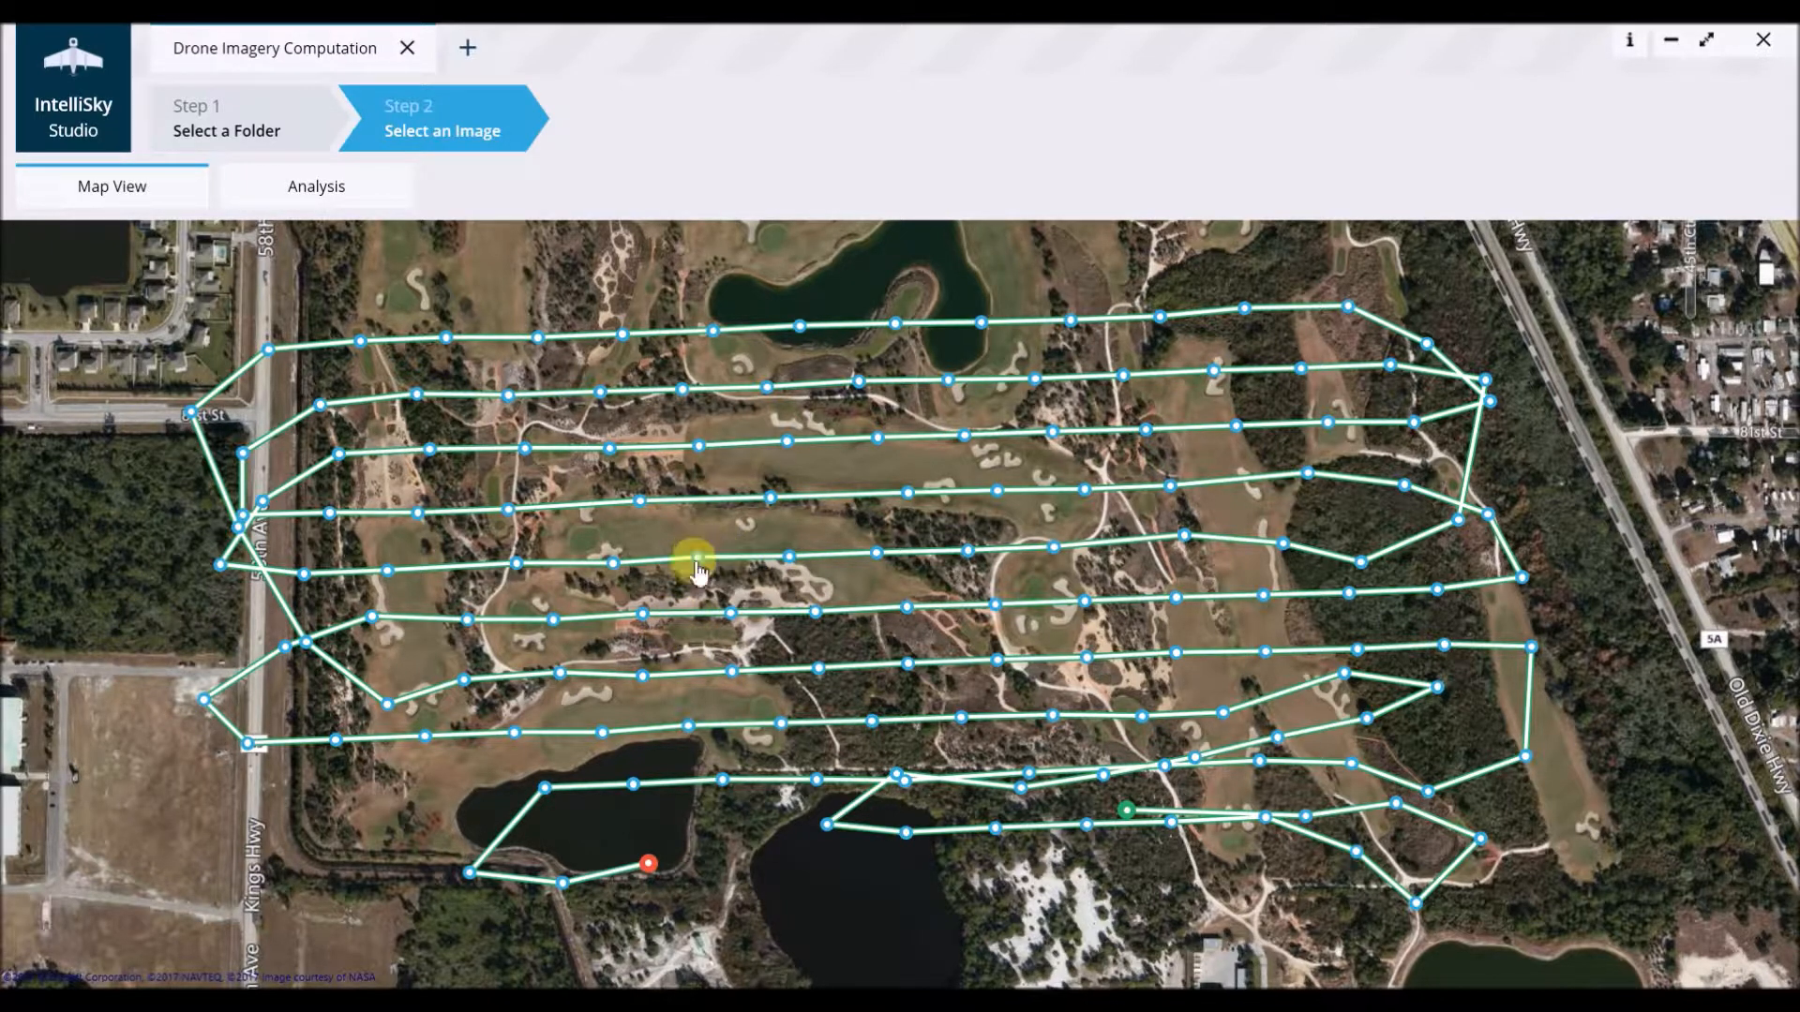
pyautogui.moveTo(698, 565)
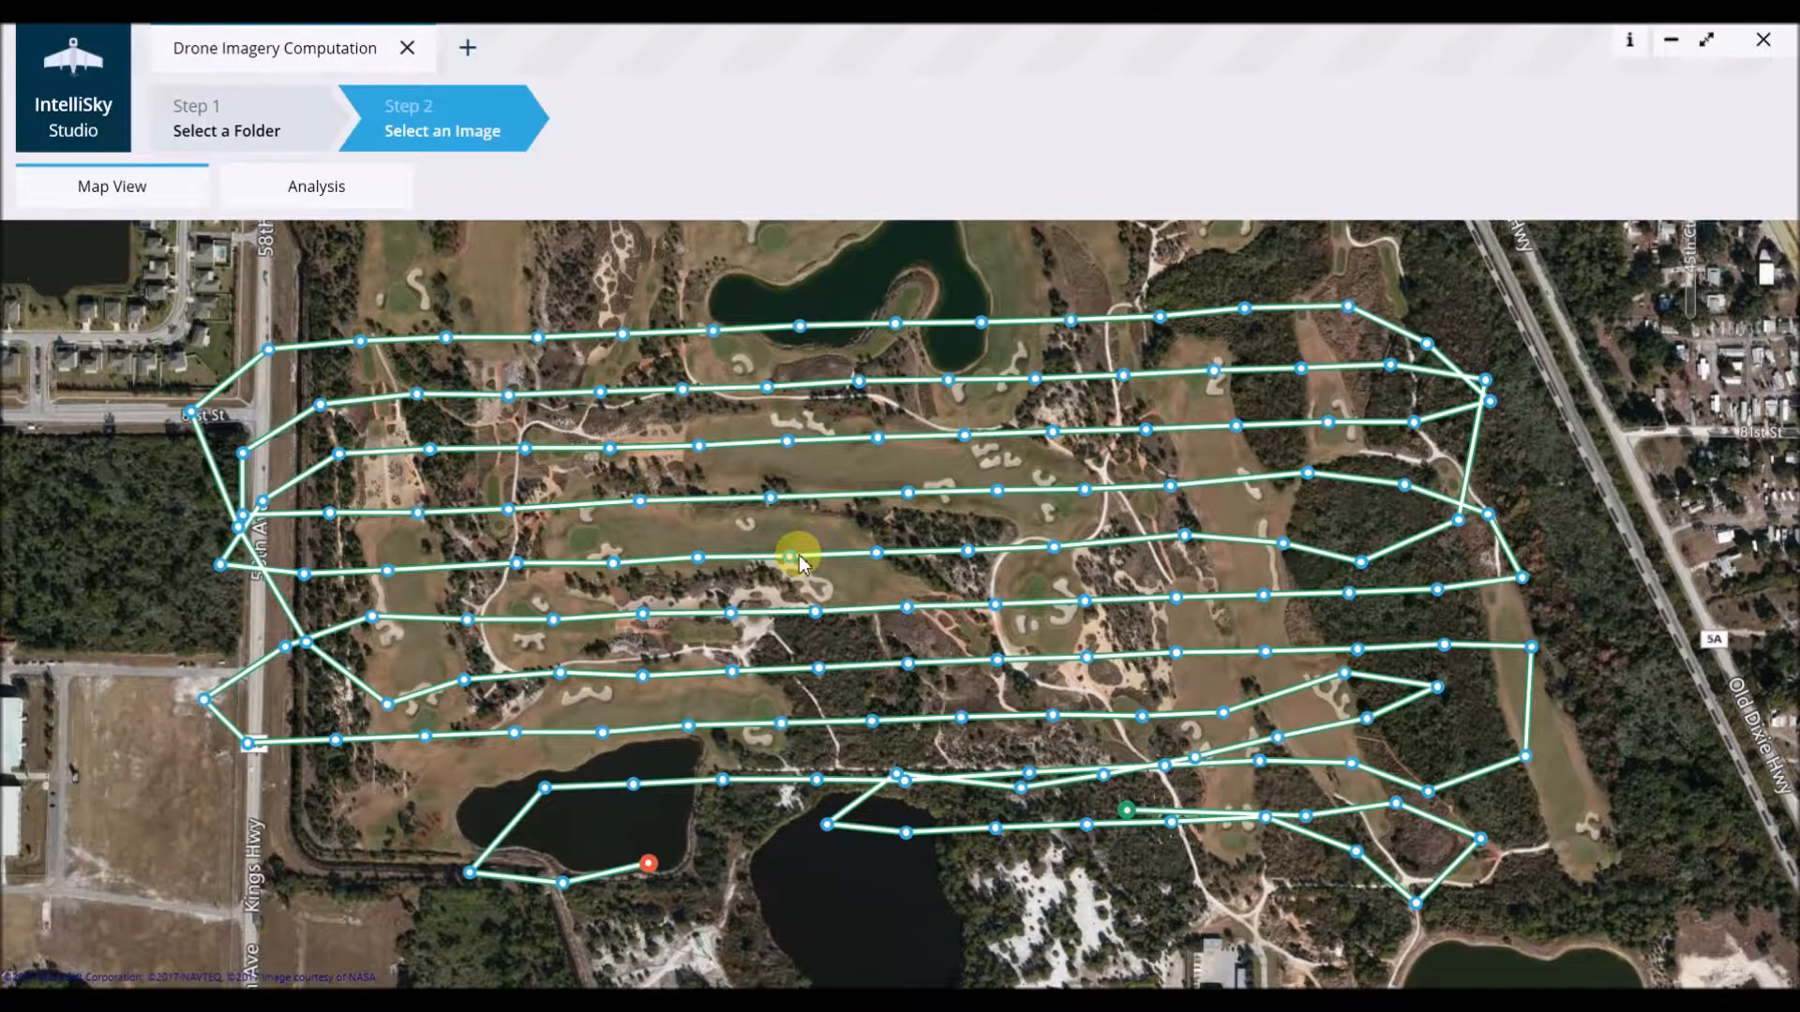
pyautogui.moveTo(789, 566)
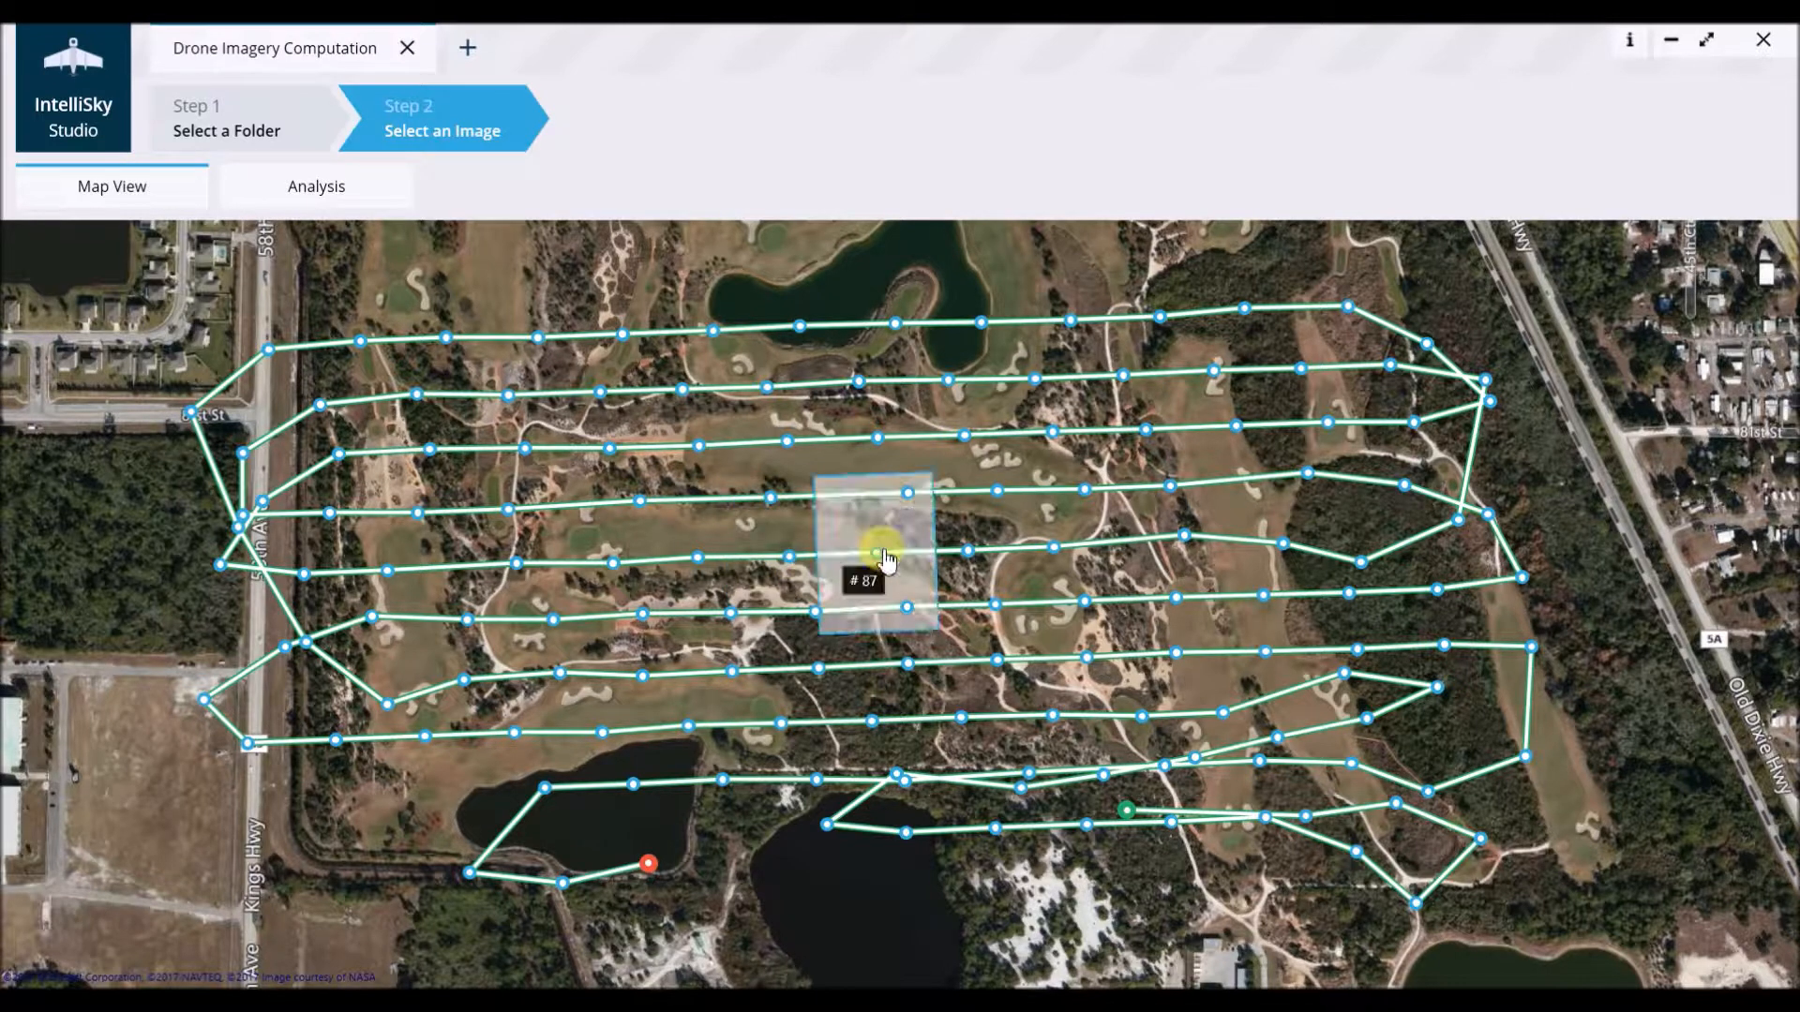
pyautogui.moveTo(970, 563)
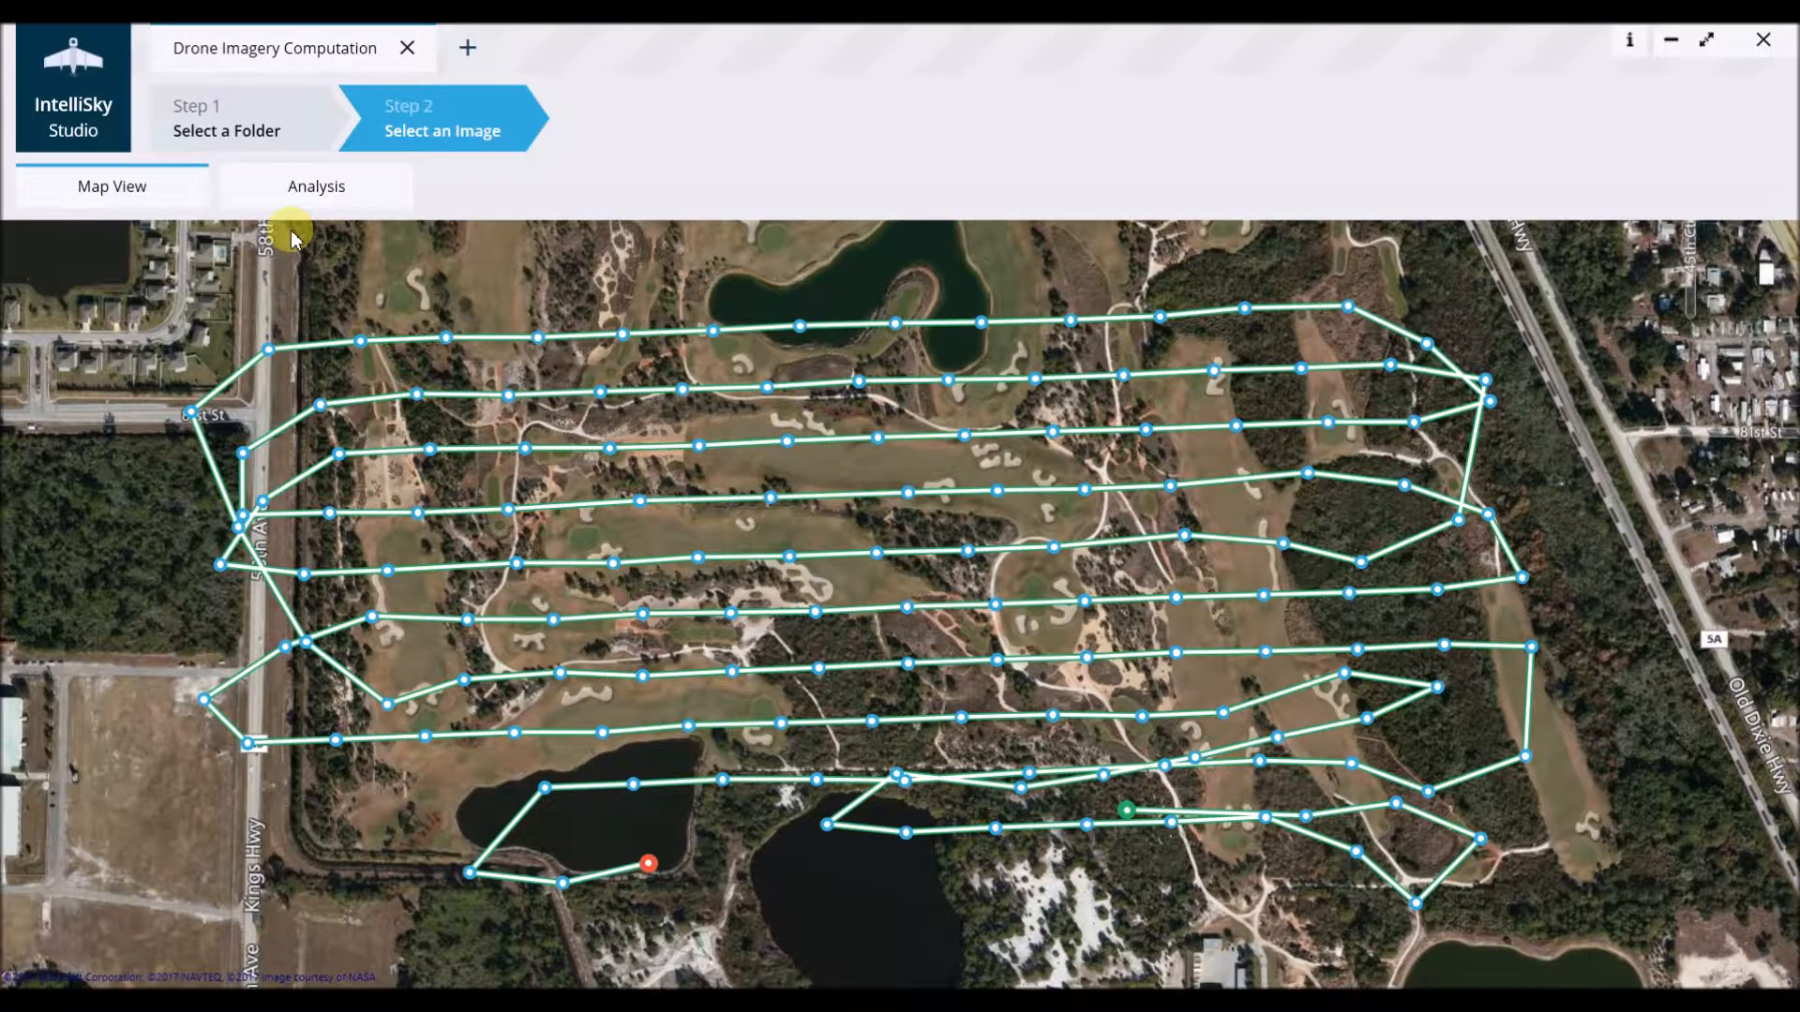
# - Review the flight's analysis charts and the list of additional metadata parameters available for filtering
pyautogui.click(292, 199)
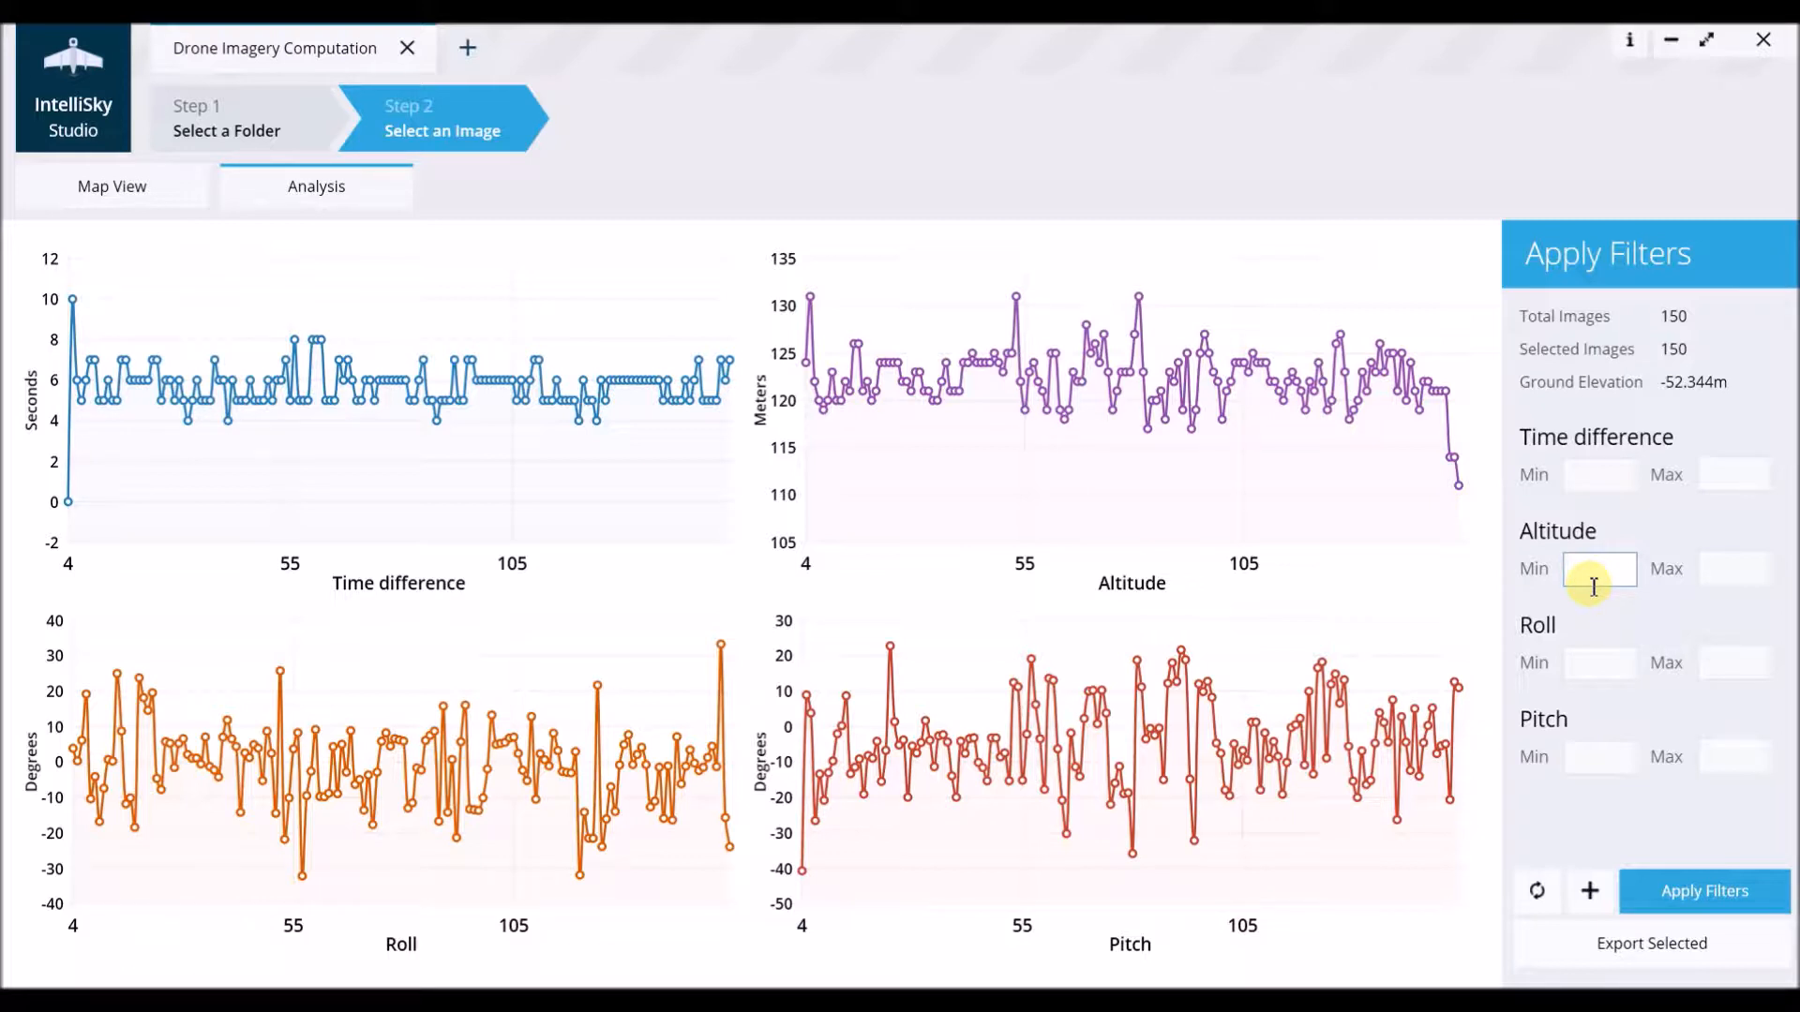
pyautogui.click(1590, 892)
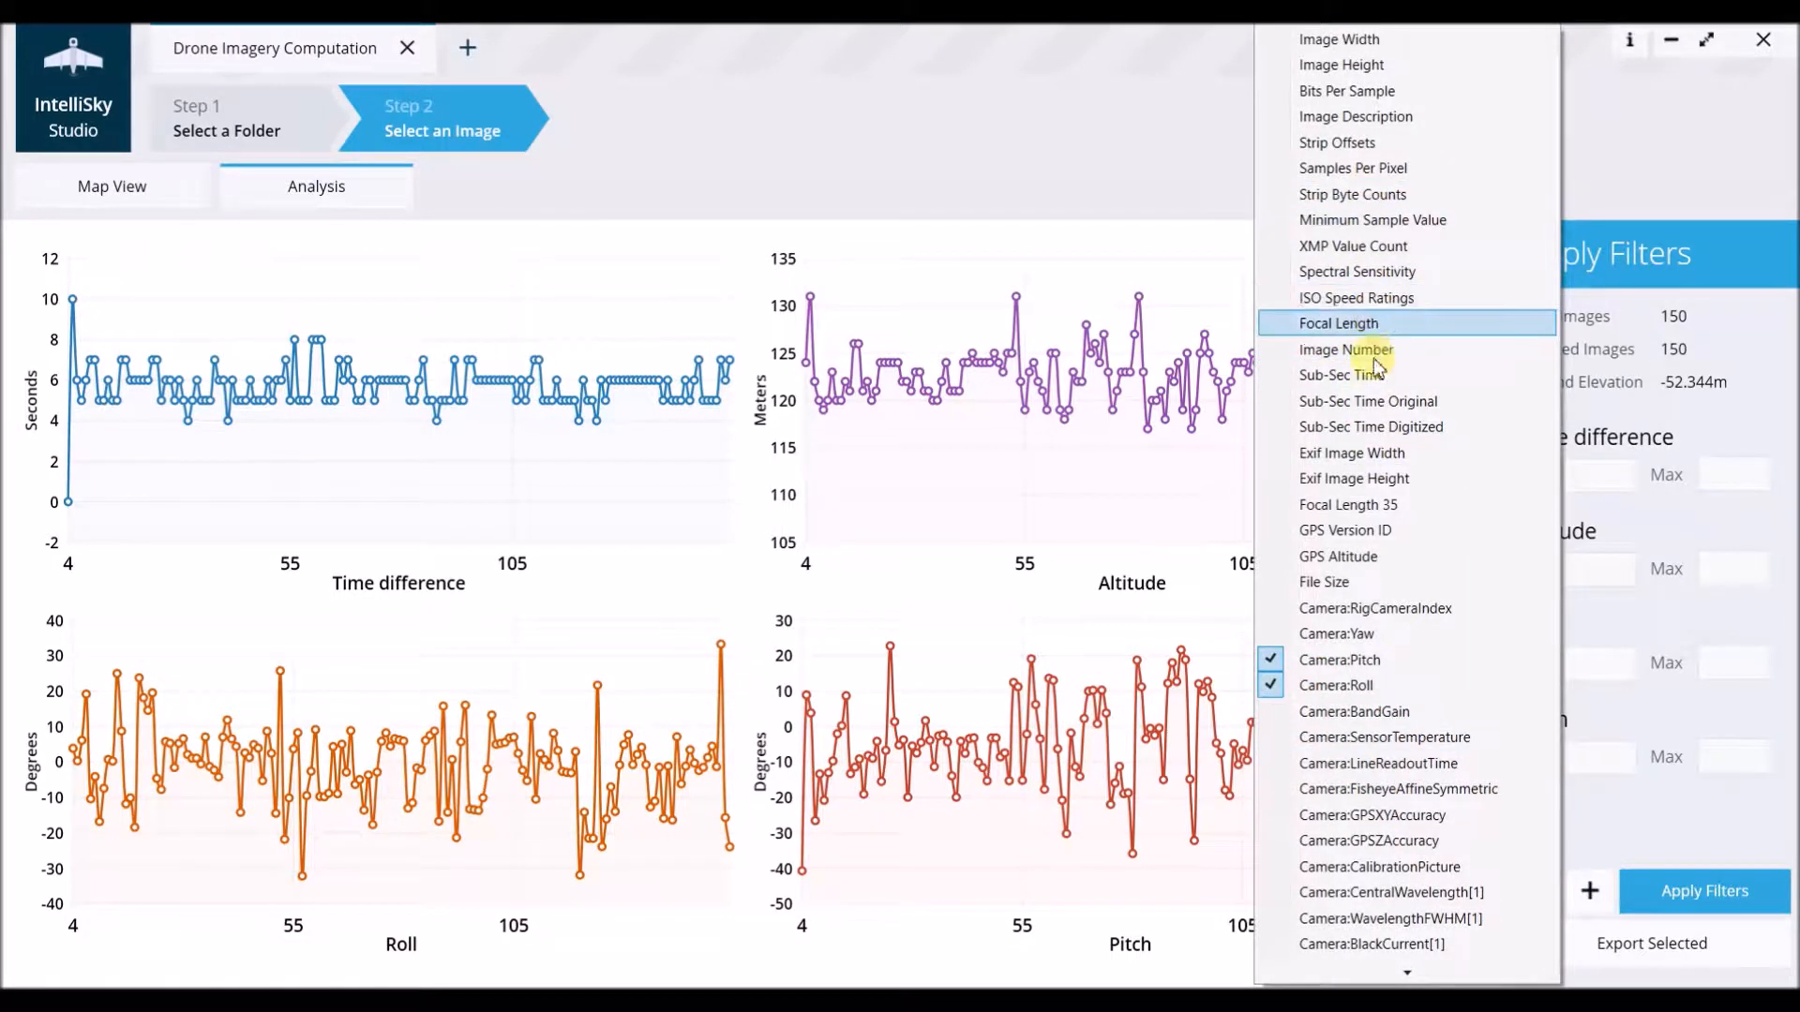
pyautogui.scroll(-3, 1380, 650)
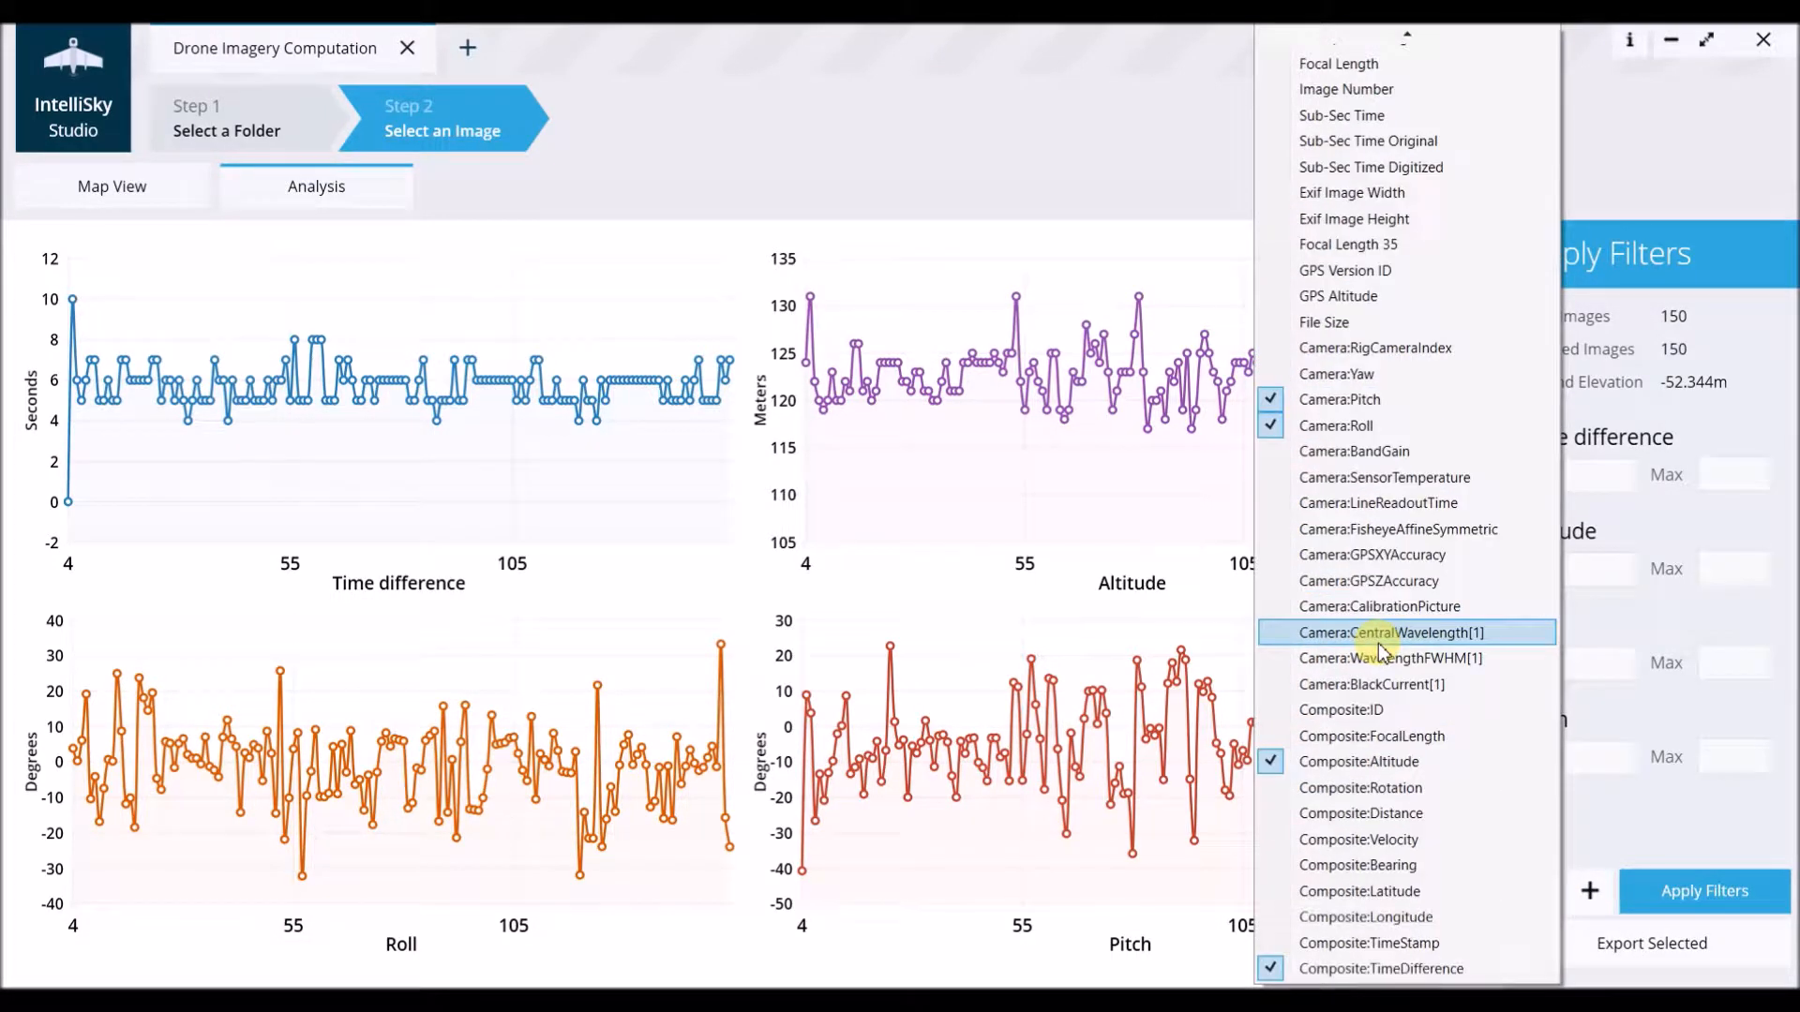
pyautogui.scroll(3, 1380, 649)
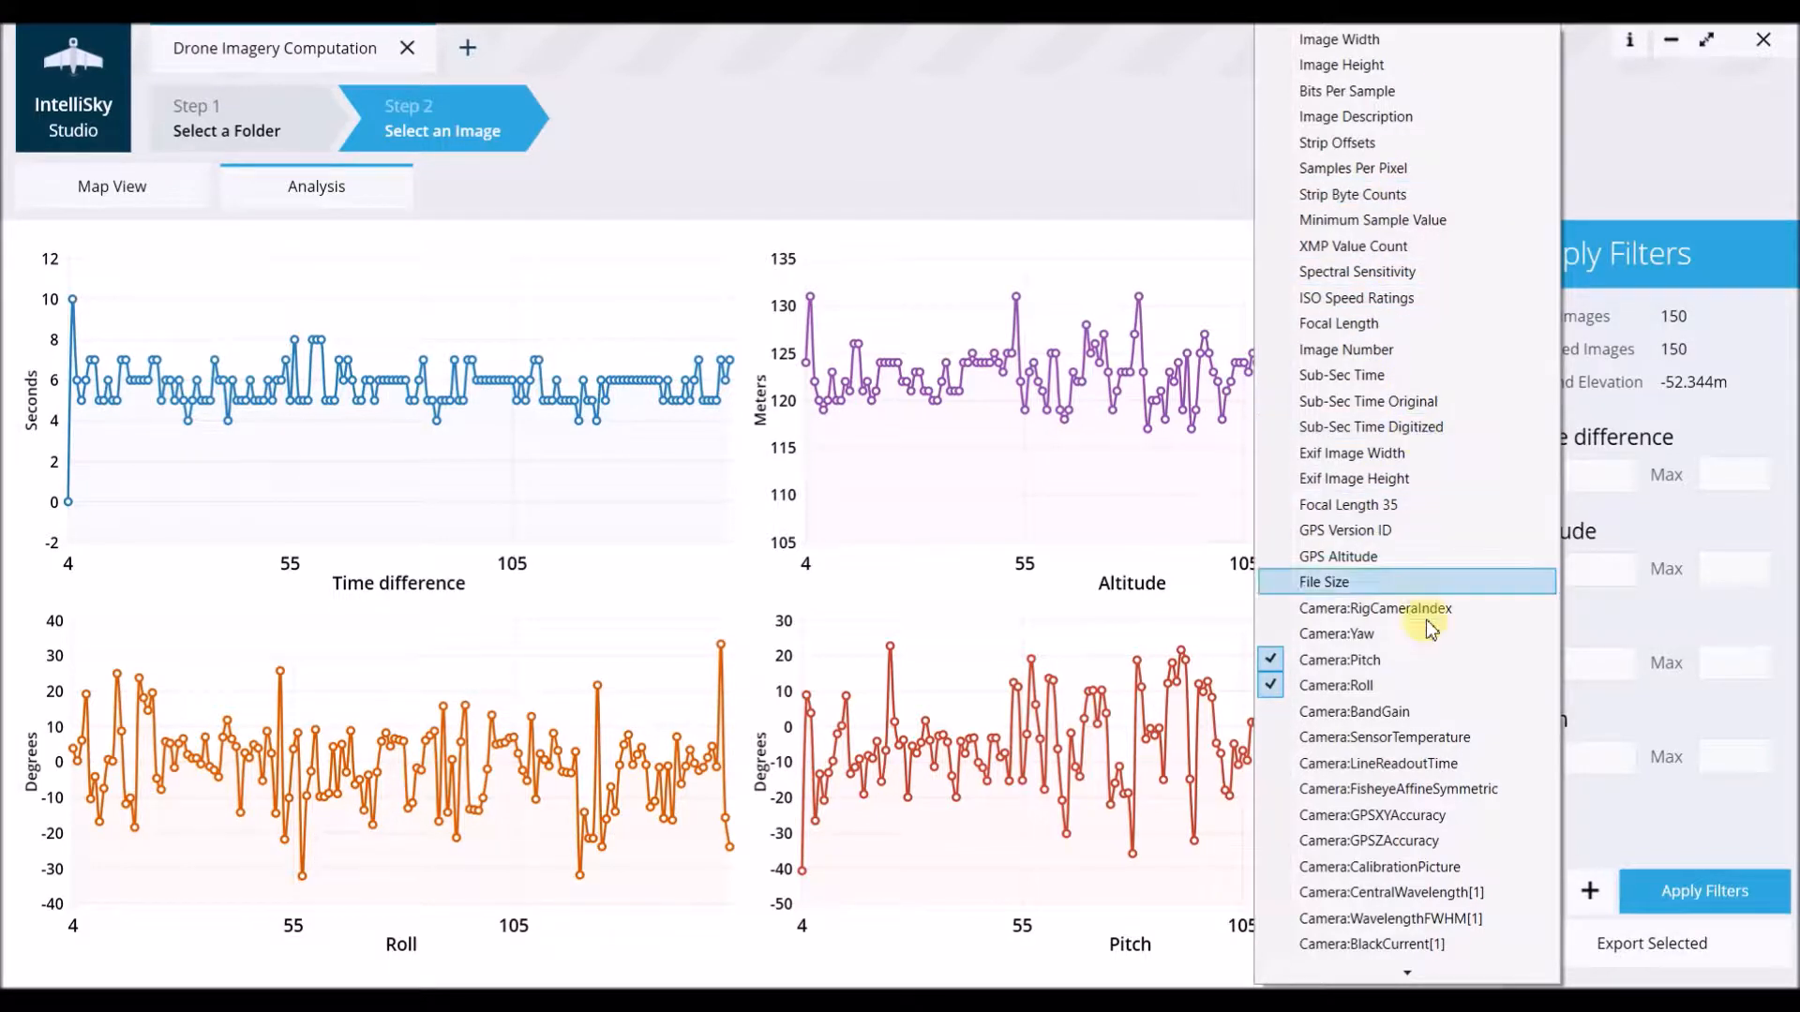
pyautogui.scroll(-3, 1428, 629)
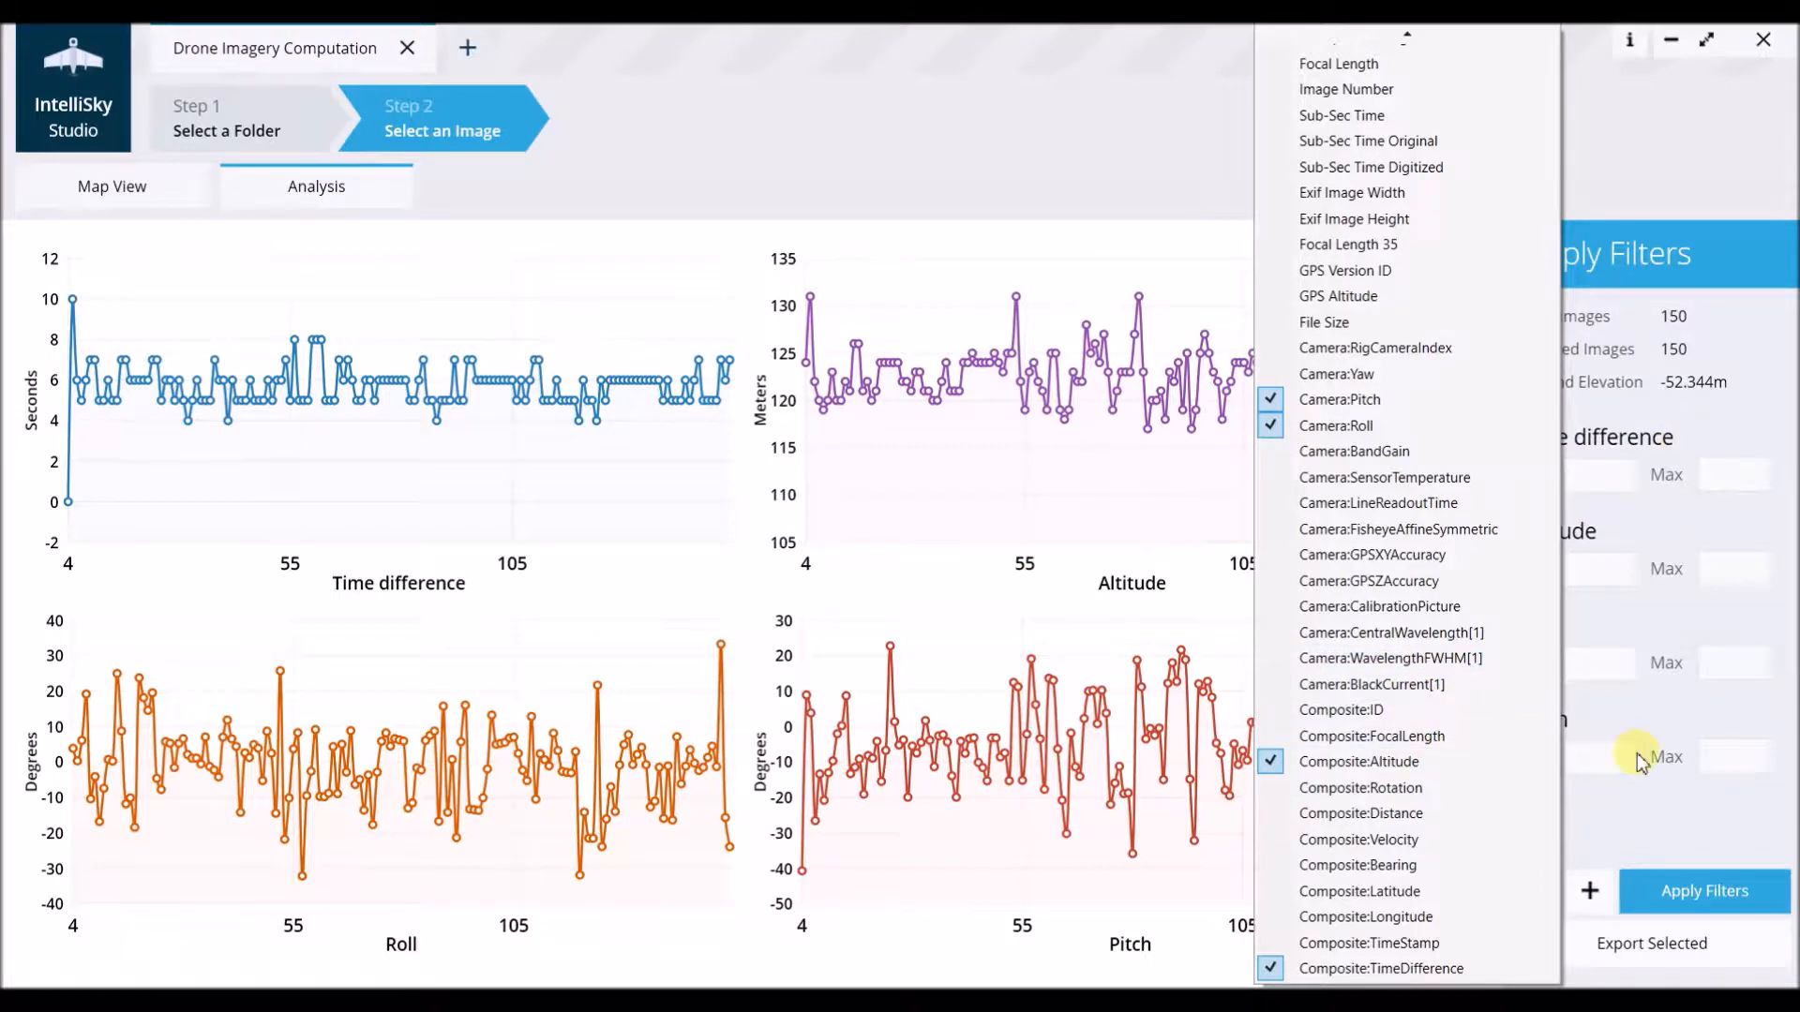
# - Return to the flight map and open image 0030 from its marker just north-east of the smaller pond
pyautogui.click(93, 197)
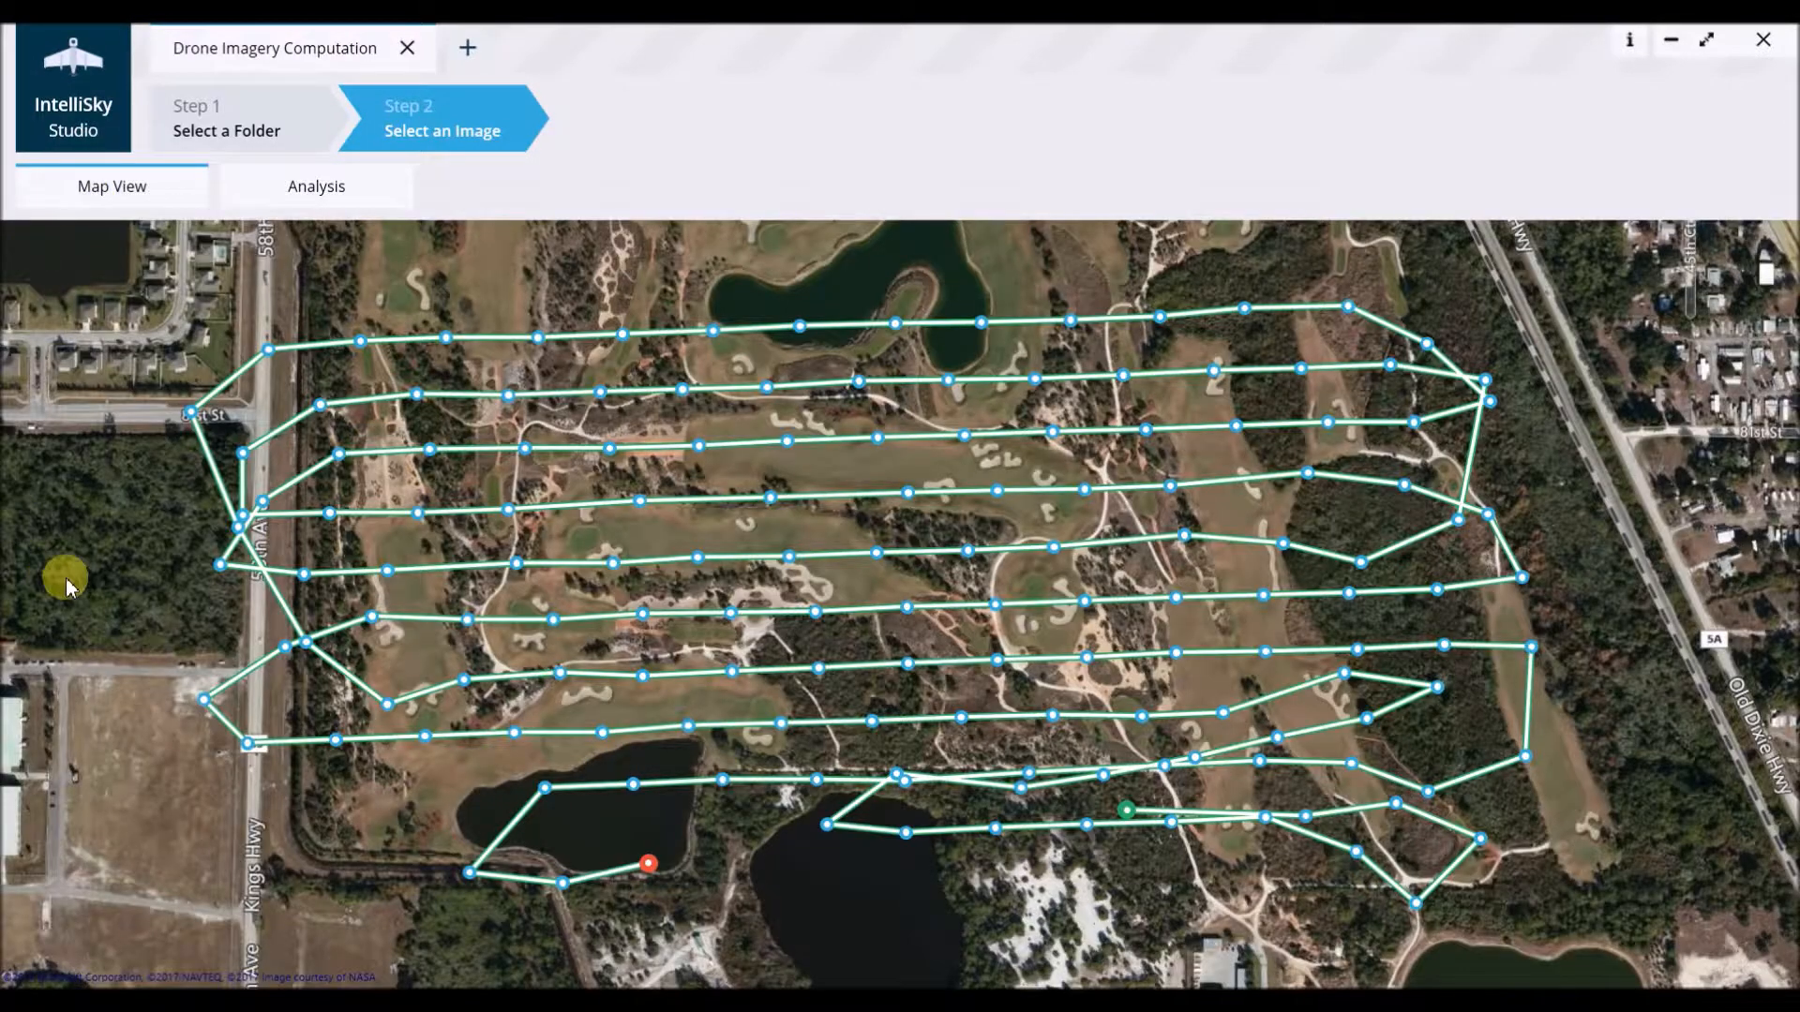
pyautogui.moveTo(783, 729)
pyautogui.click(782, 728)
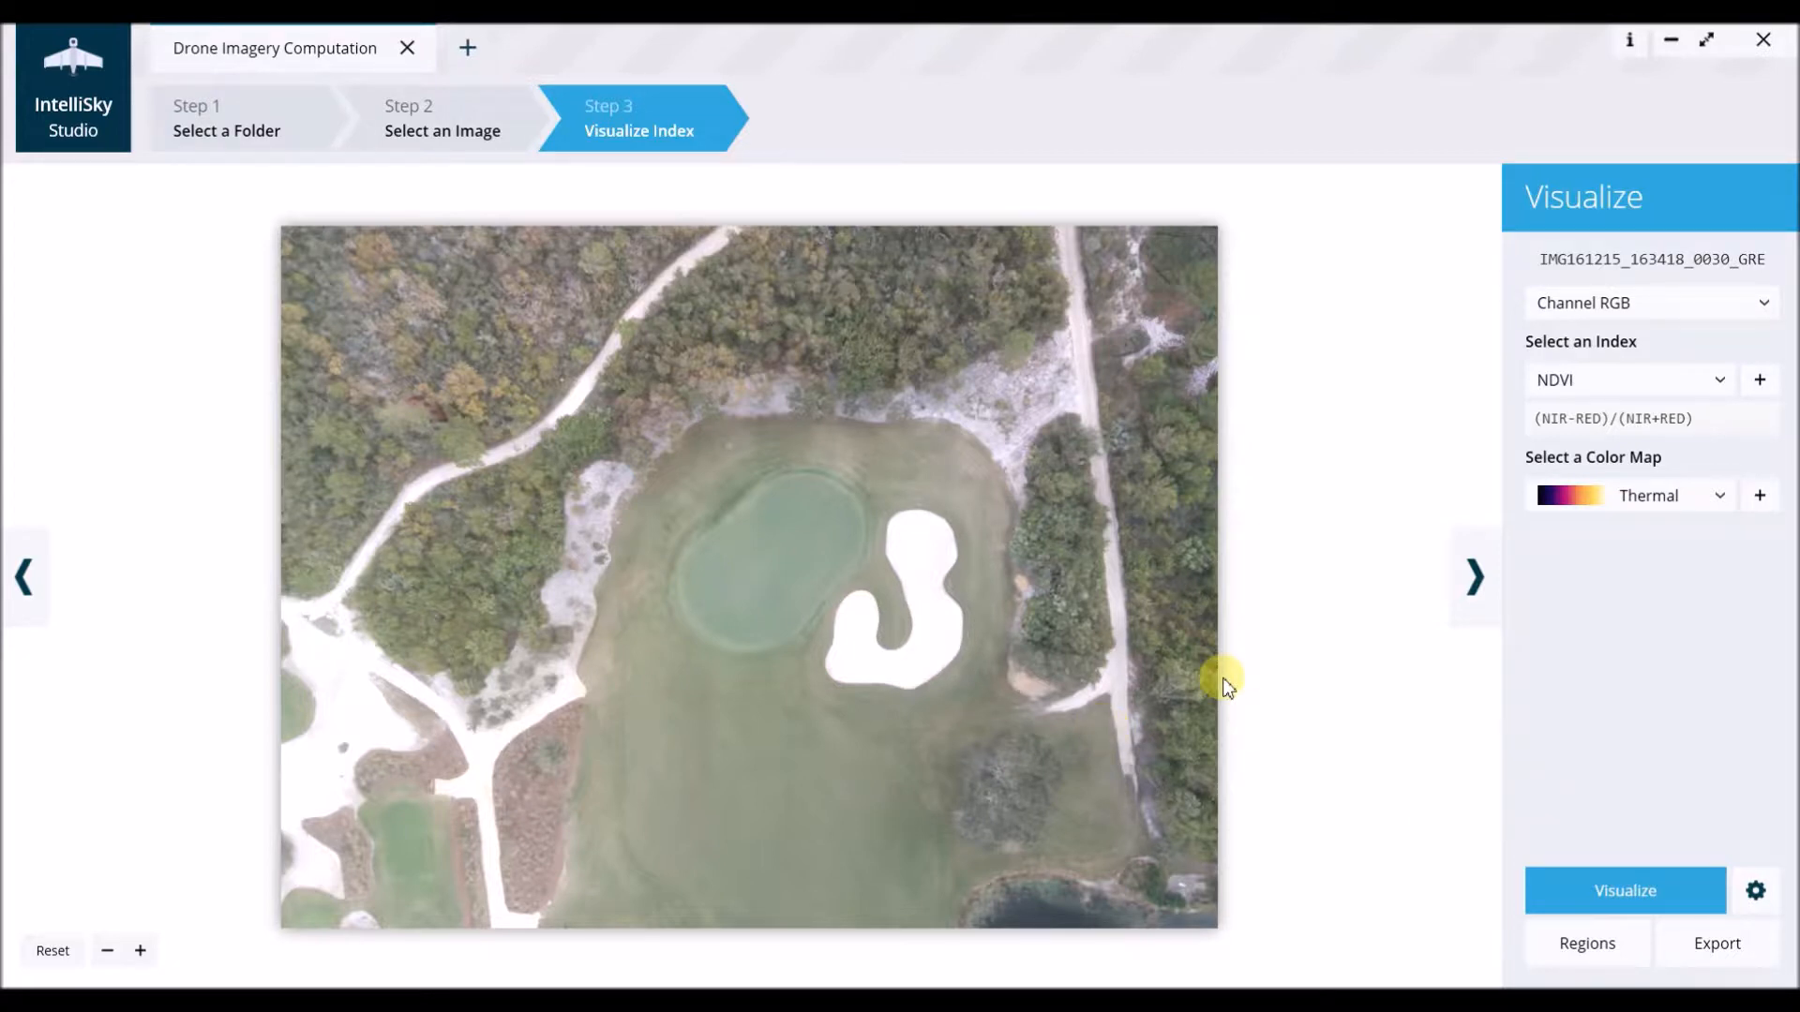
# - View the image in Channel NIR and switch the display back to Channel RGB
pyautogui.click(1647, 316)
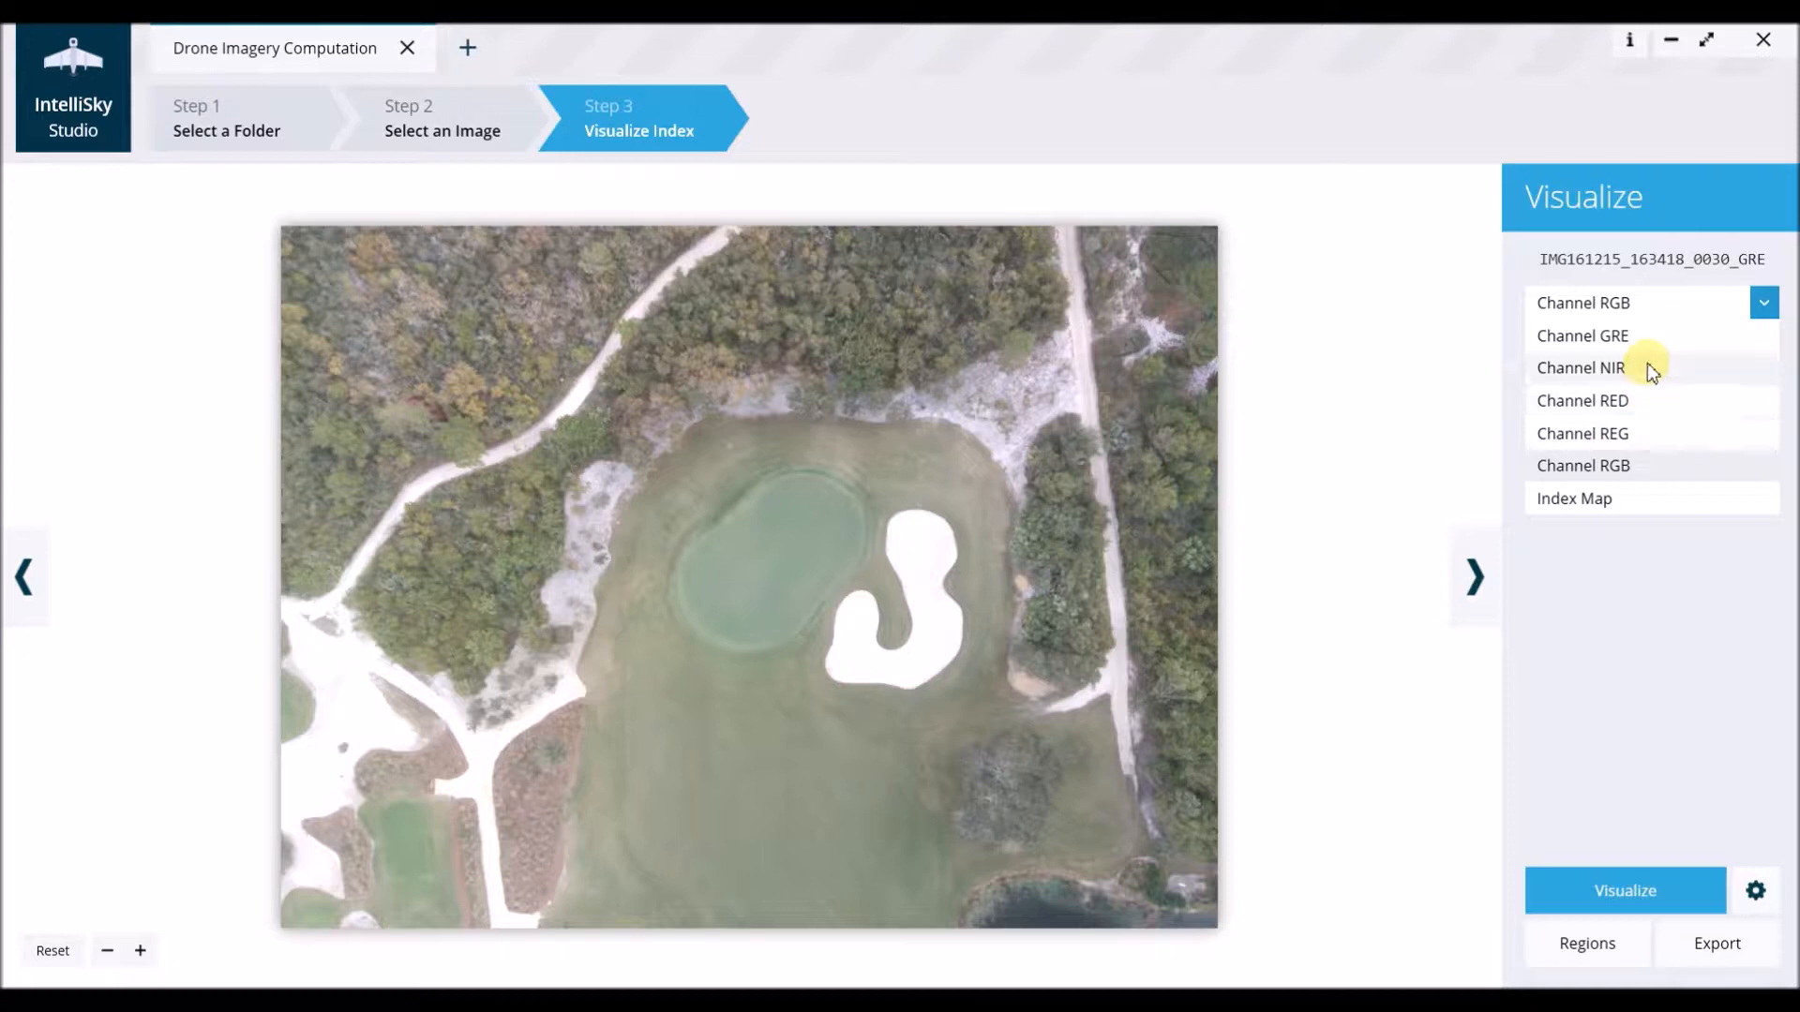
pyautogui.click(1609, 374)
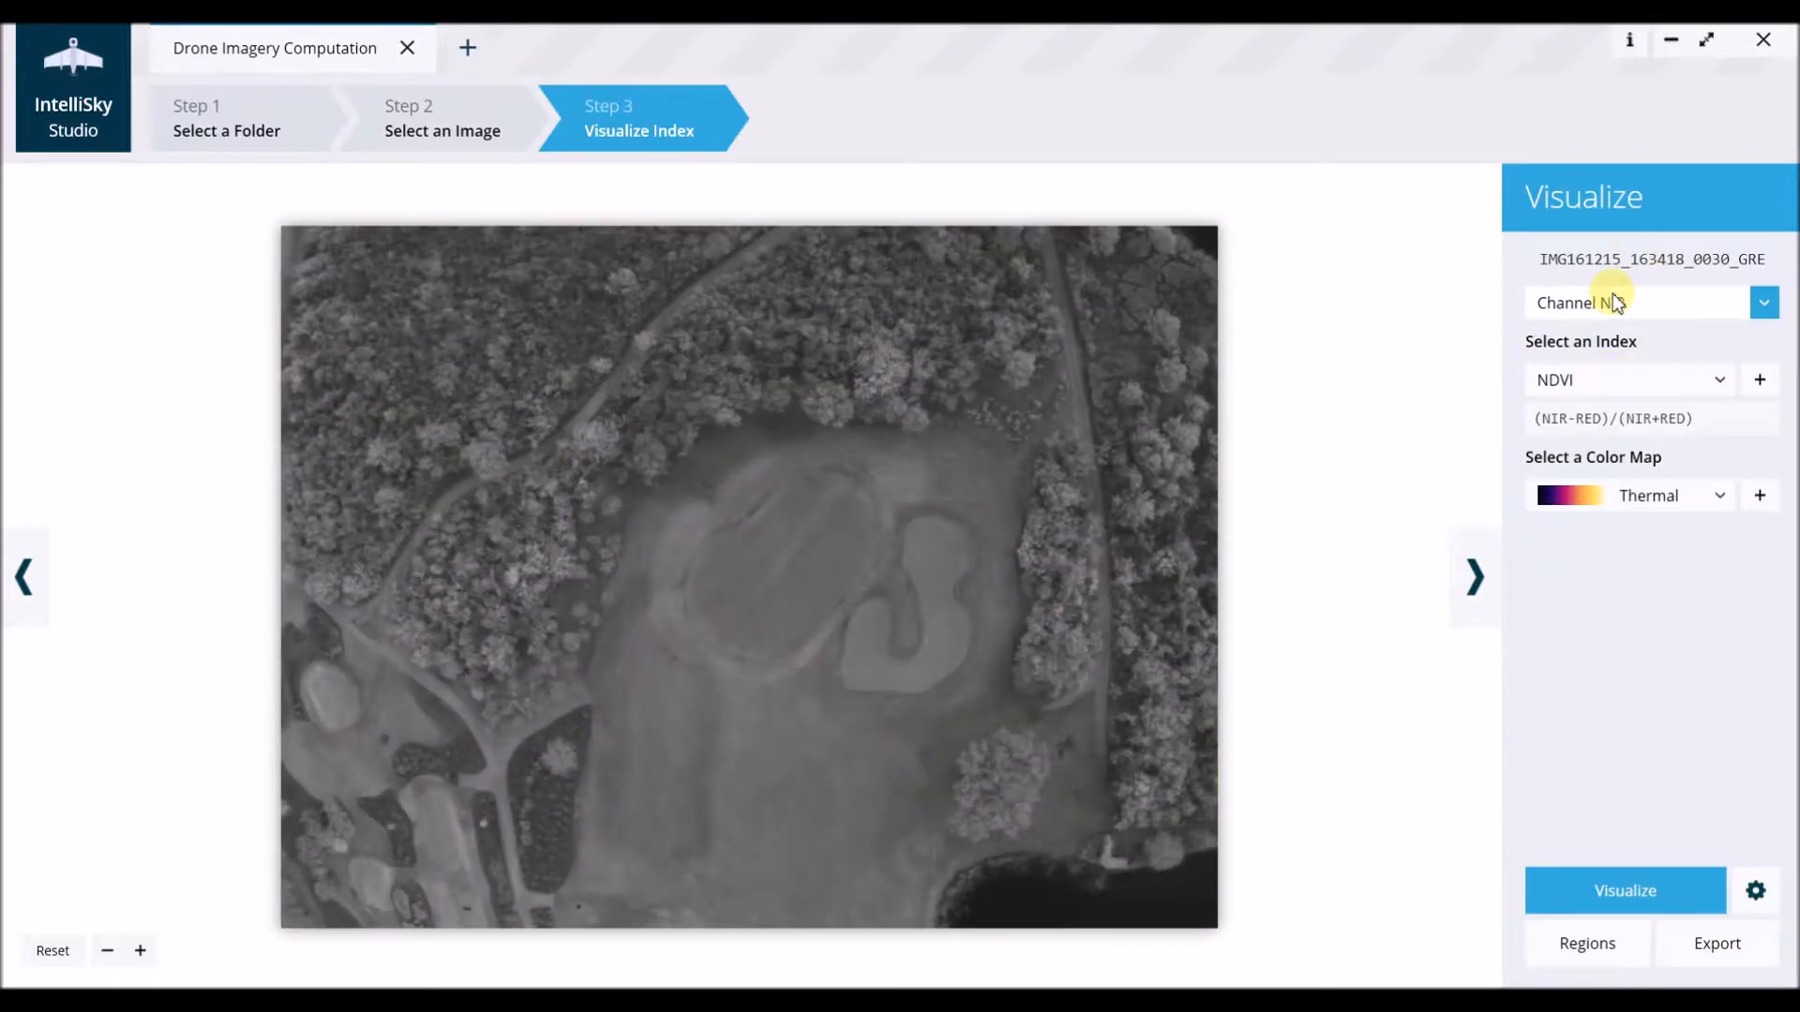
pyautogui.click(1607, 300)
pyautogui.click(1580, 464)
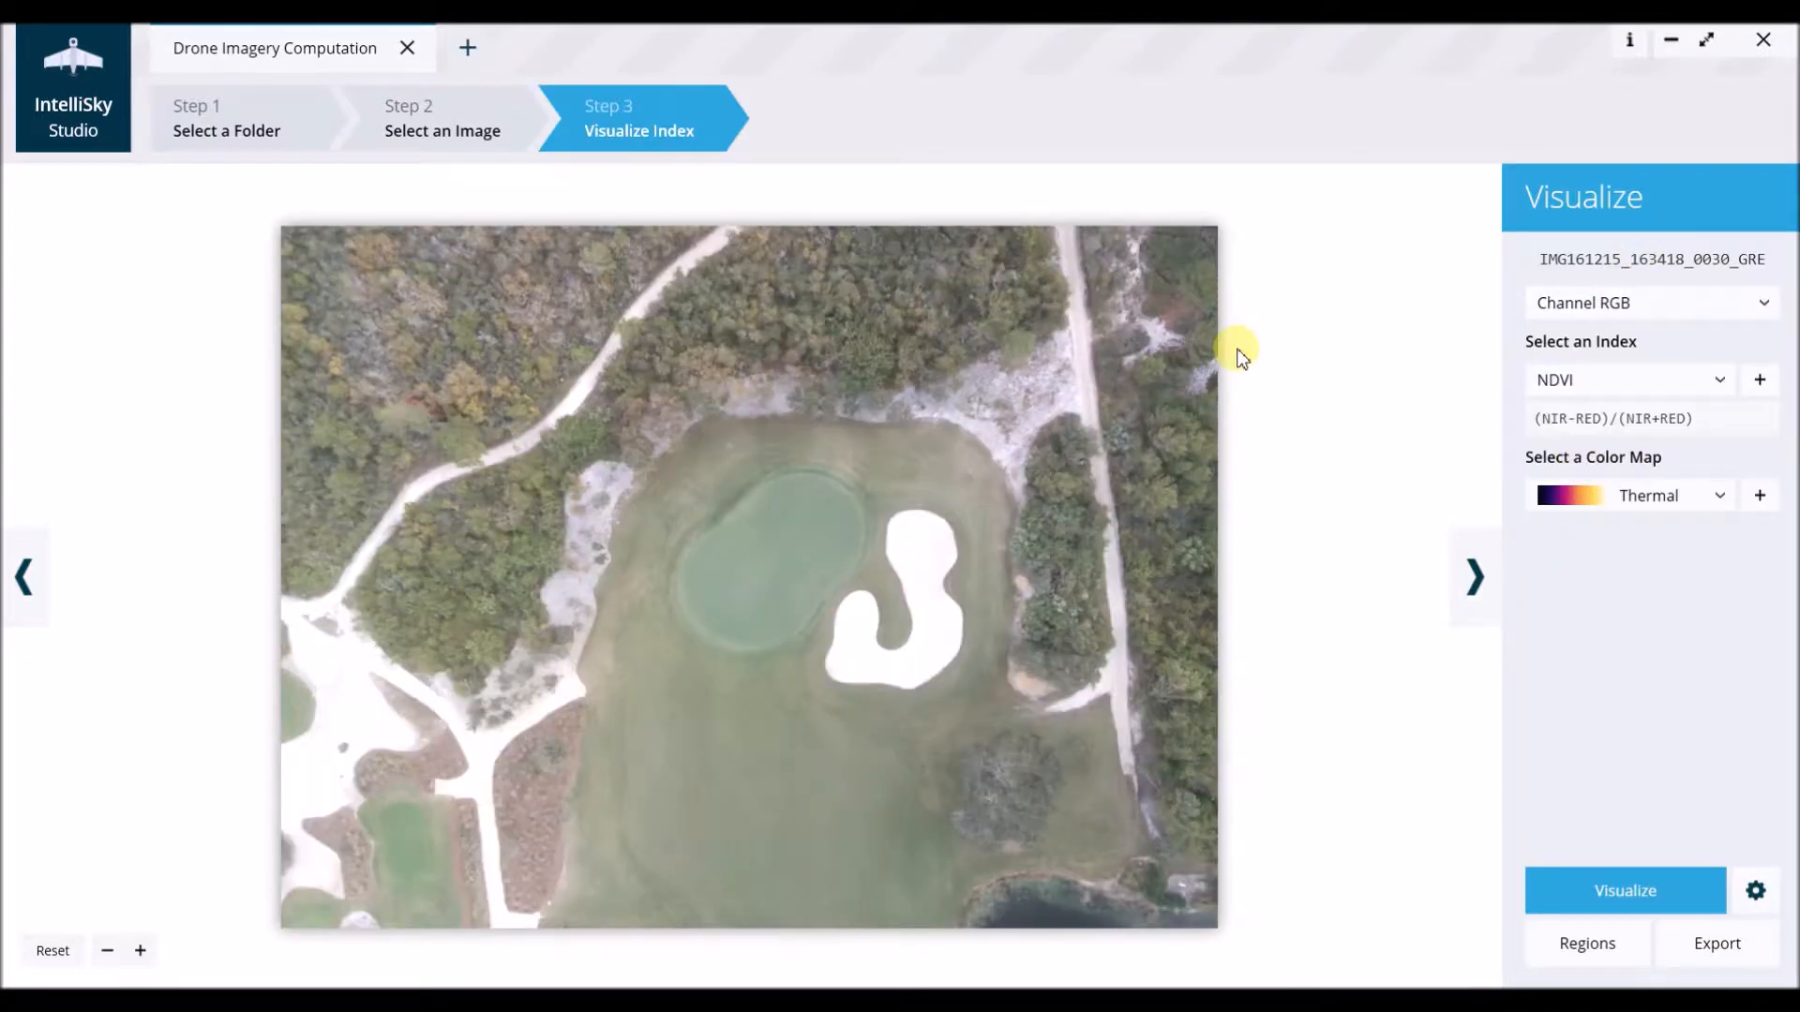
# - Save a custom index with the formula (NIR-RED)/(NIR+RED) as the image's selected index
pyautogui.click(1628, 384)
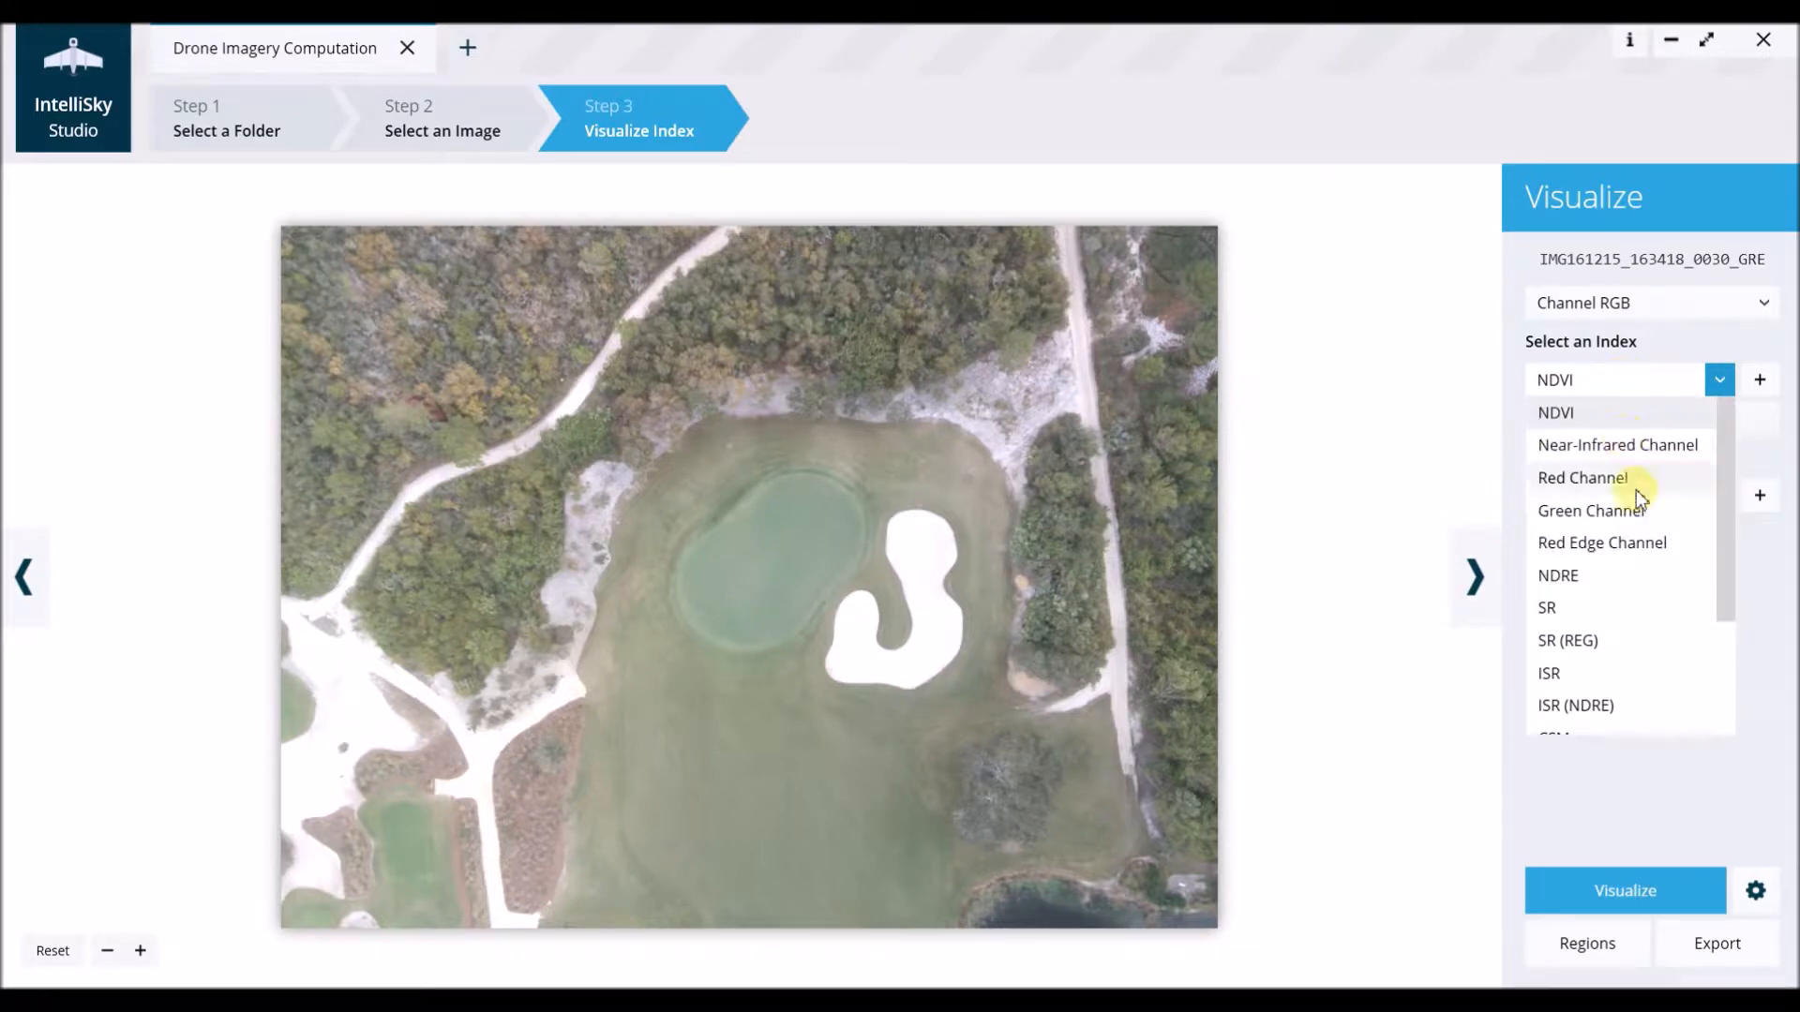
pyautogui.scroll(-3, 1631, 600)
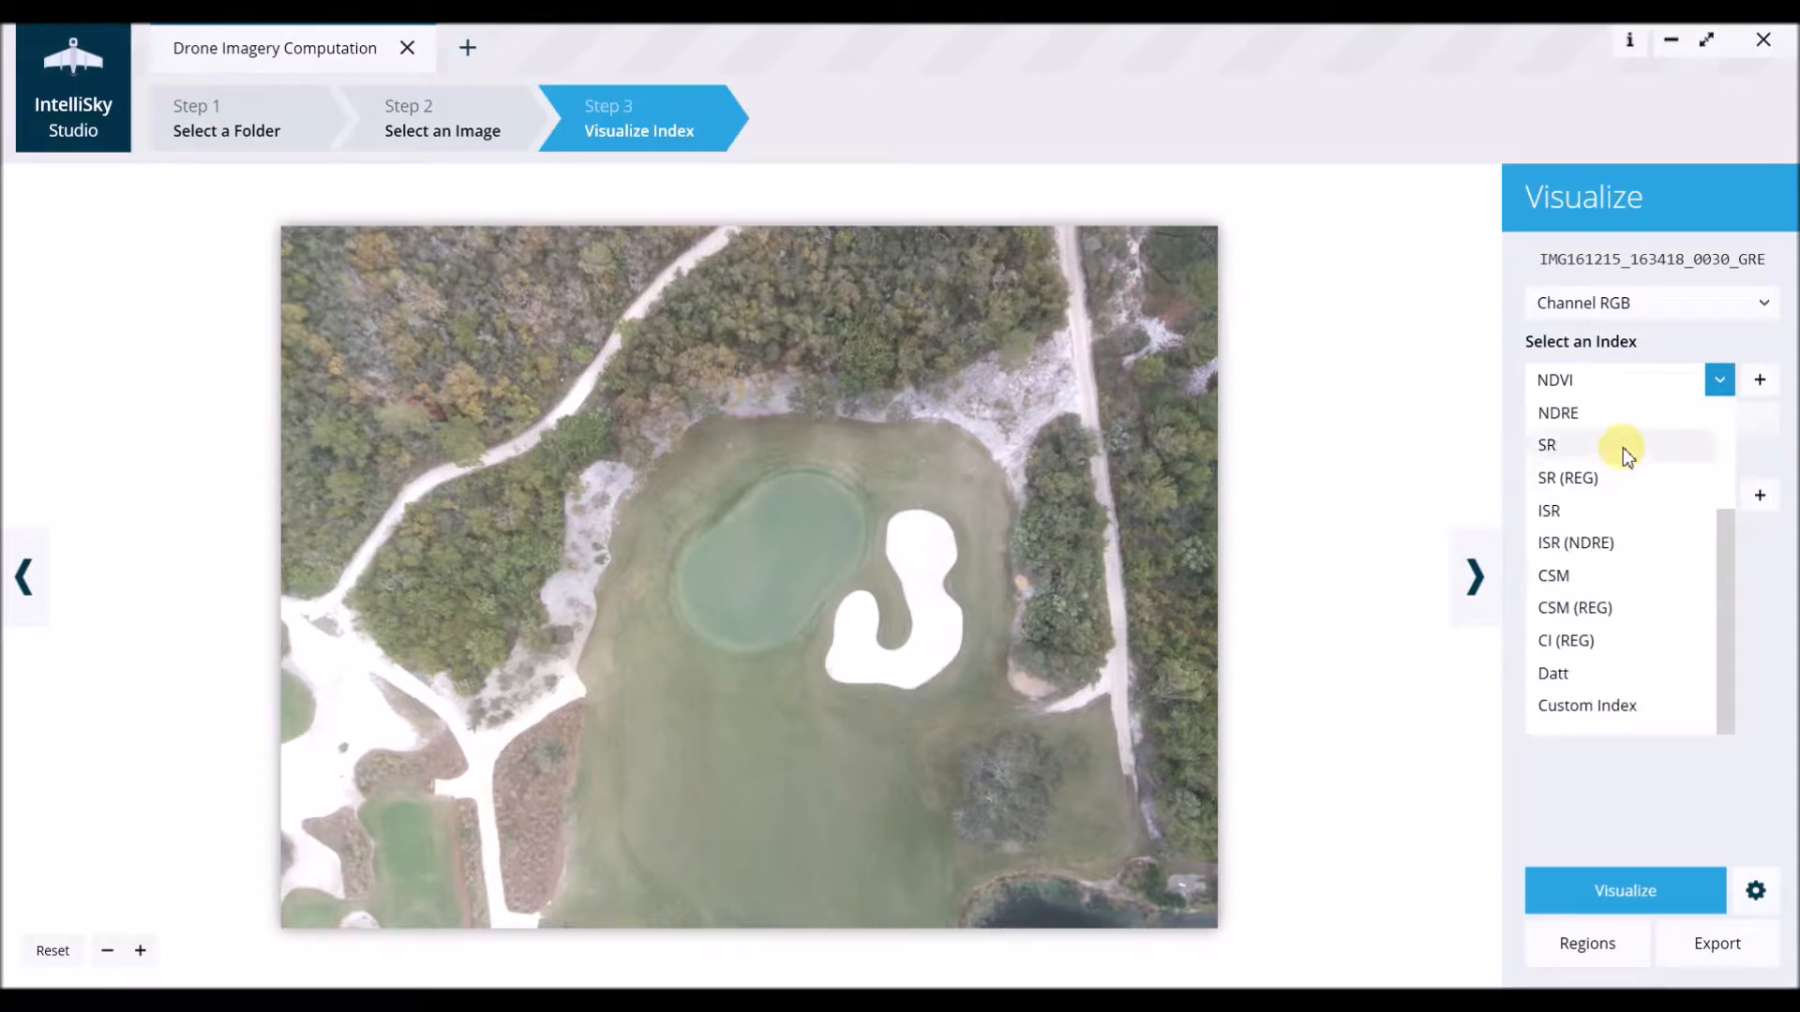
pyautogui.click(1590, 709)
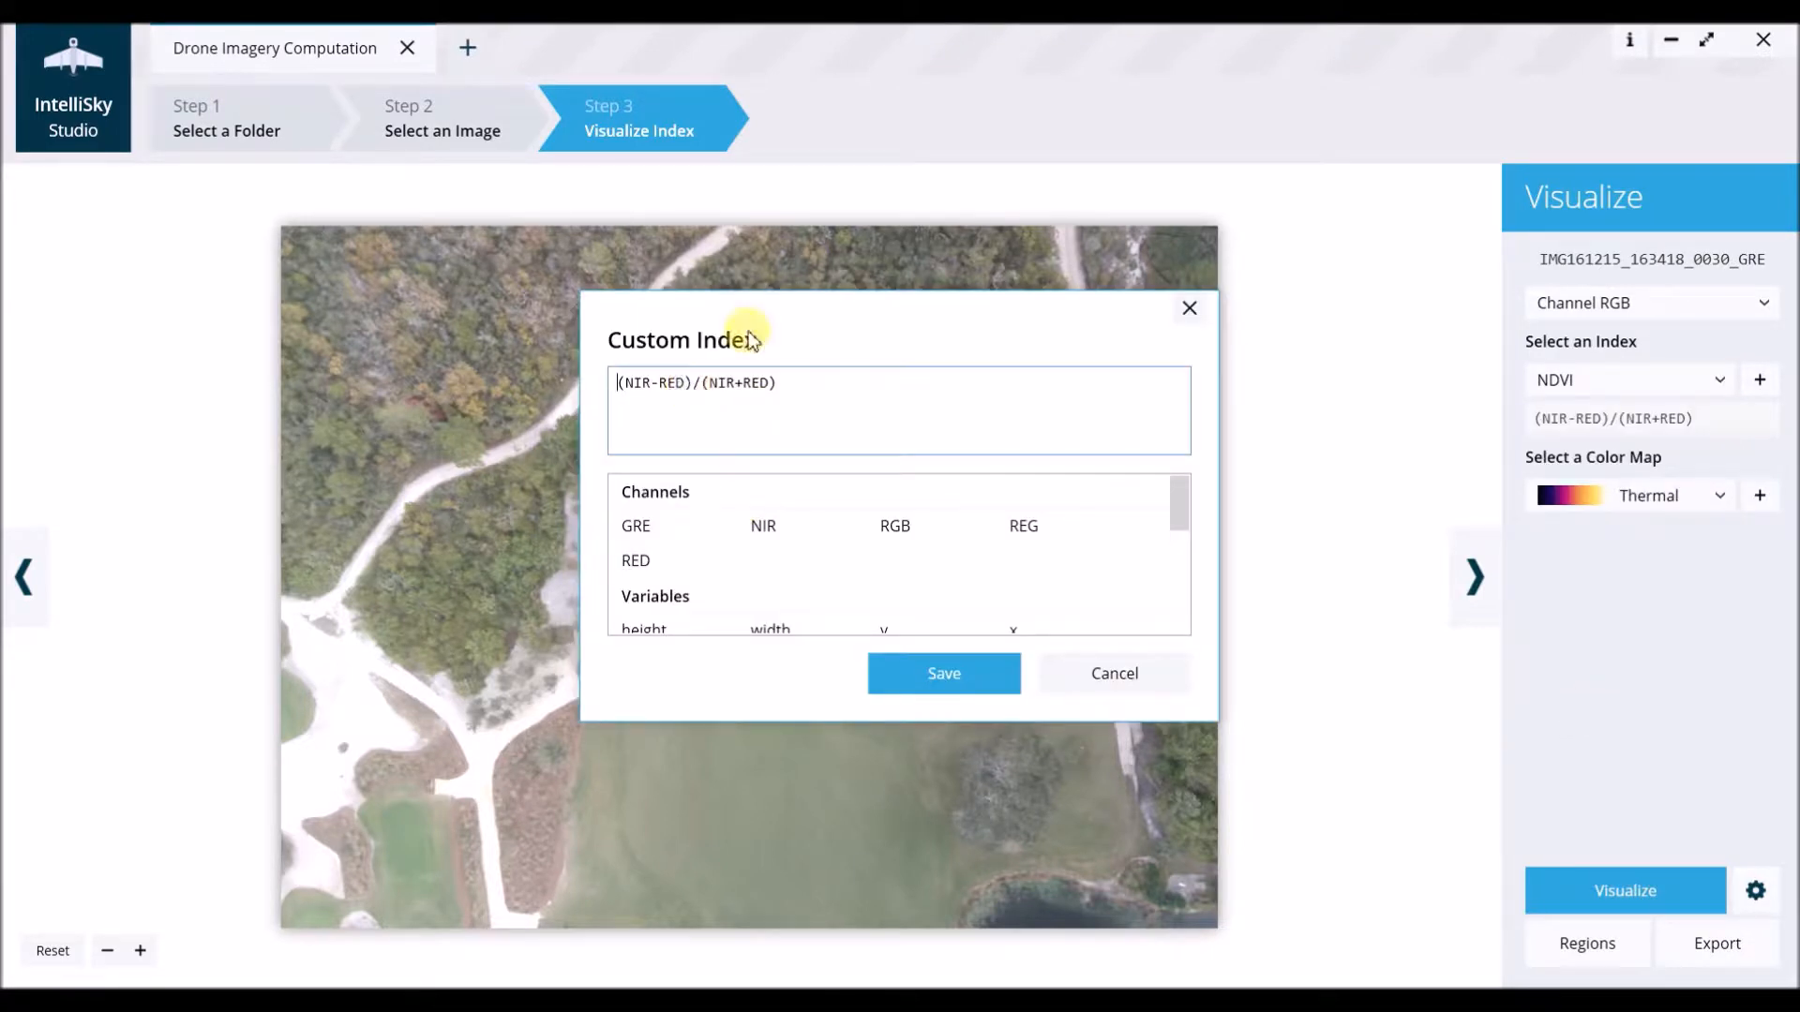
pyautogui.moveTo(1172, 508)
pyautogui.mouseDown()
pyautogui.moveTo(1173, 610)
pyautogui.moveTo(1184, 498)
pyautogui.mouseUp()
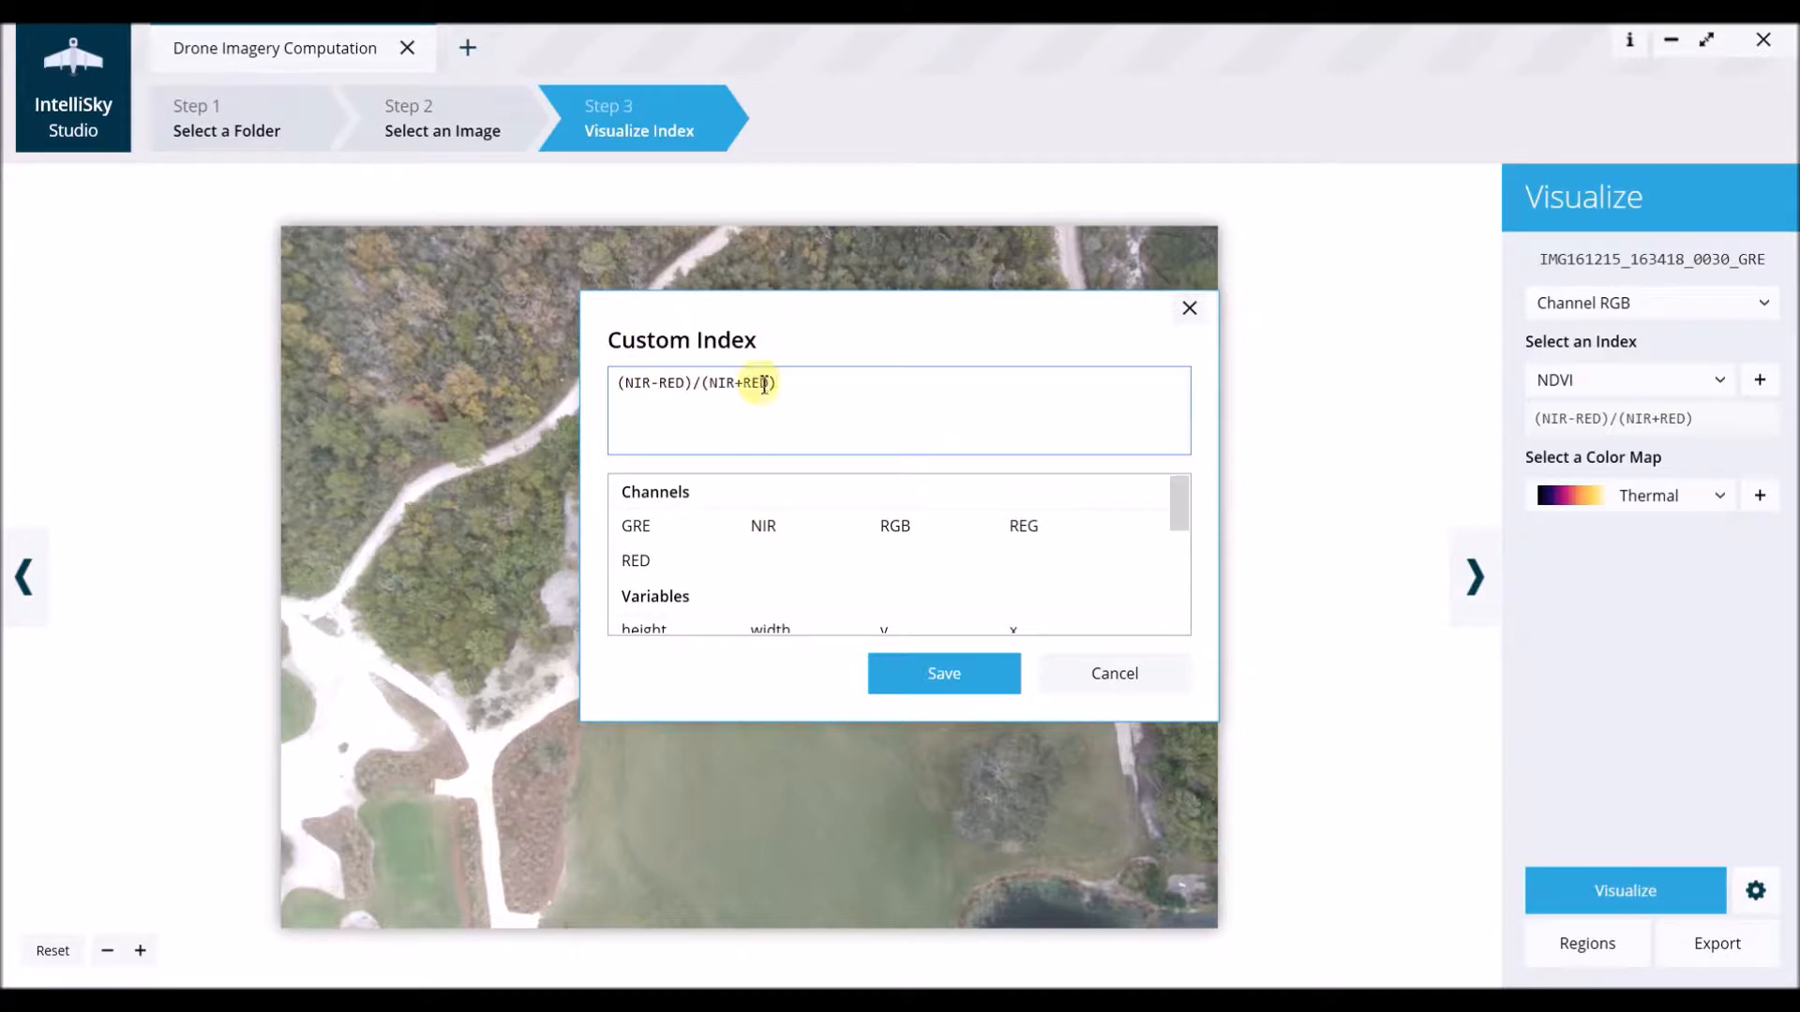
pyautogui.click(928, 672)
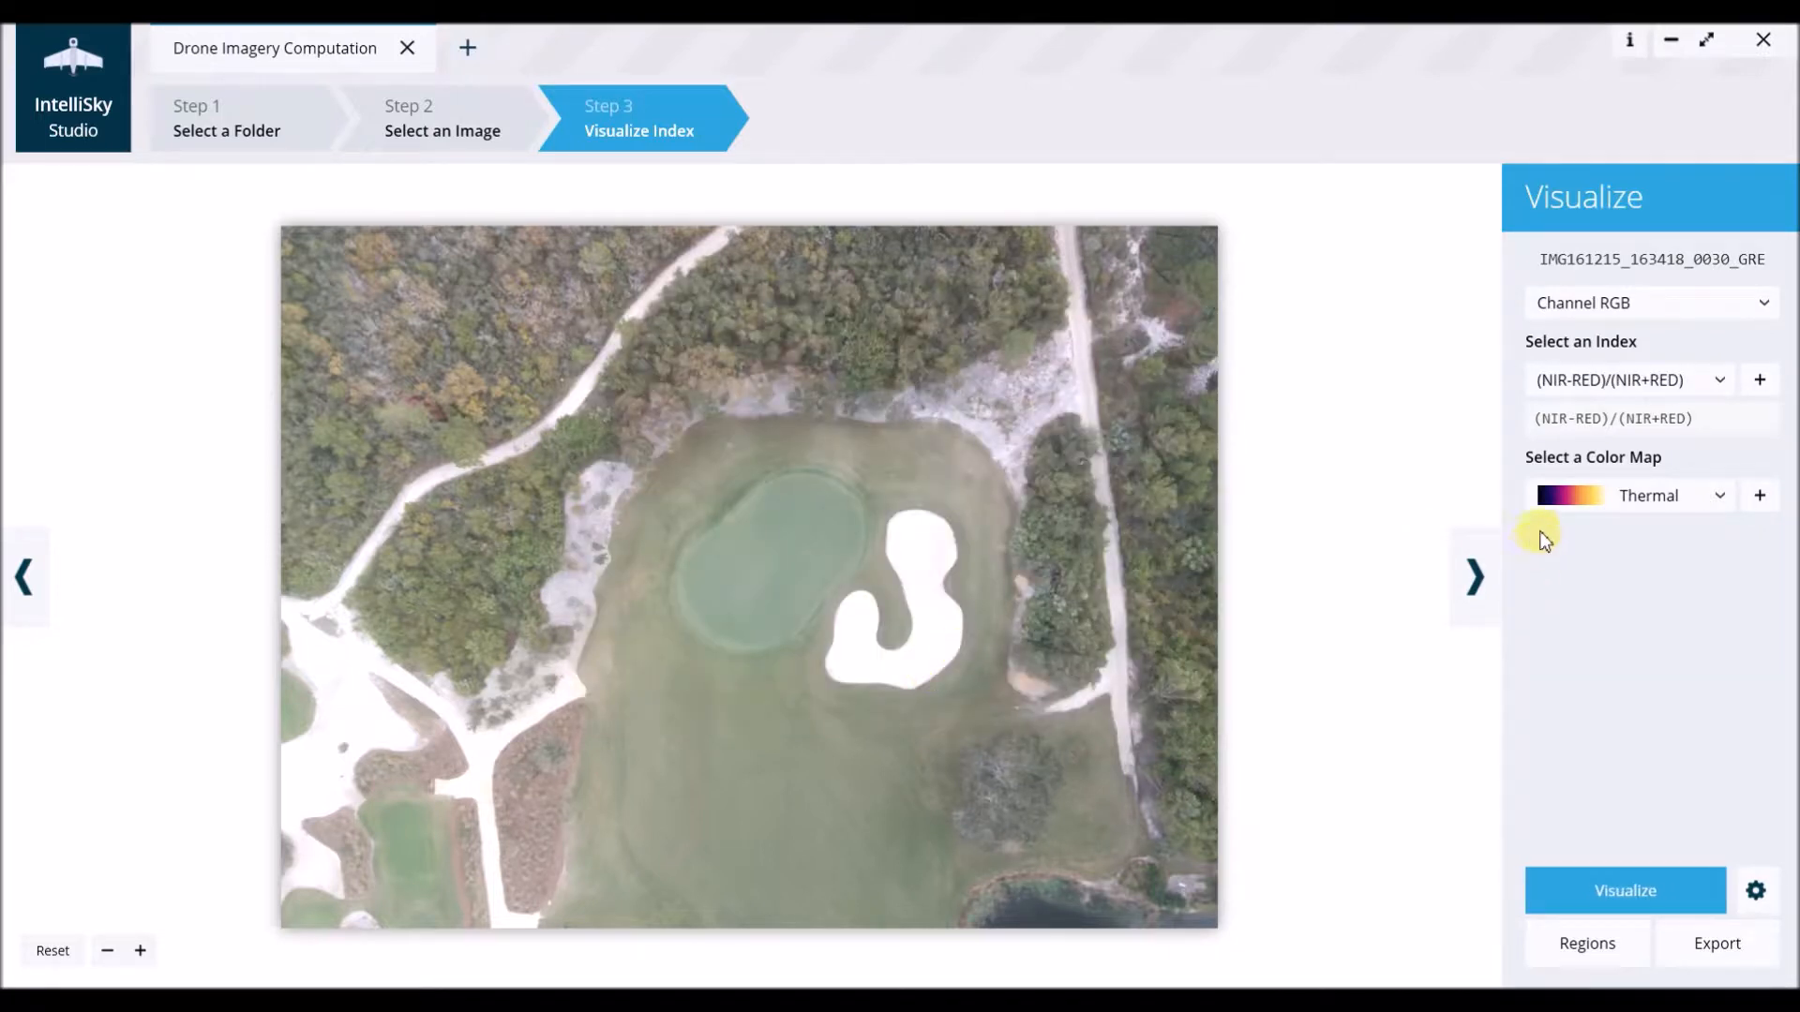
pyautogui.click(1650, 496)
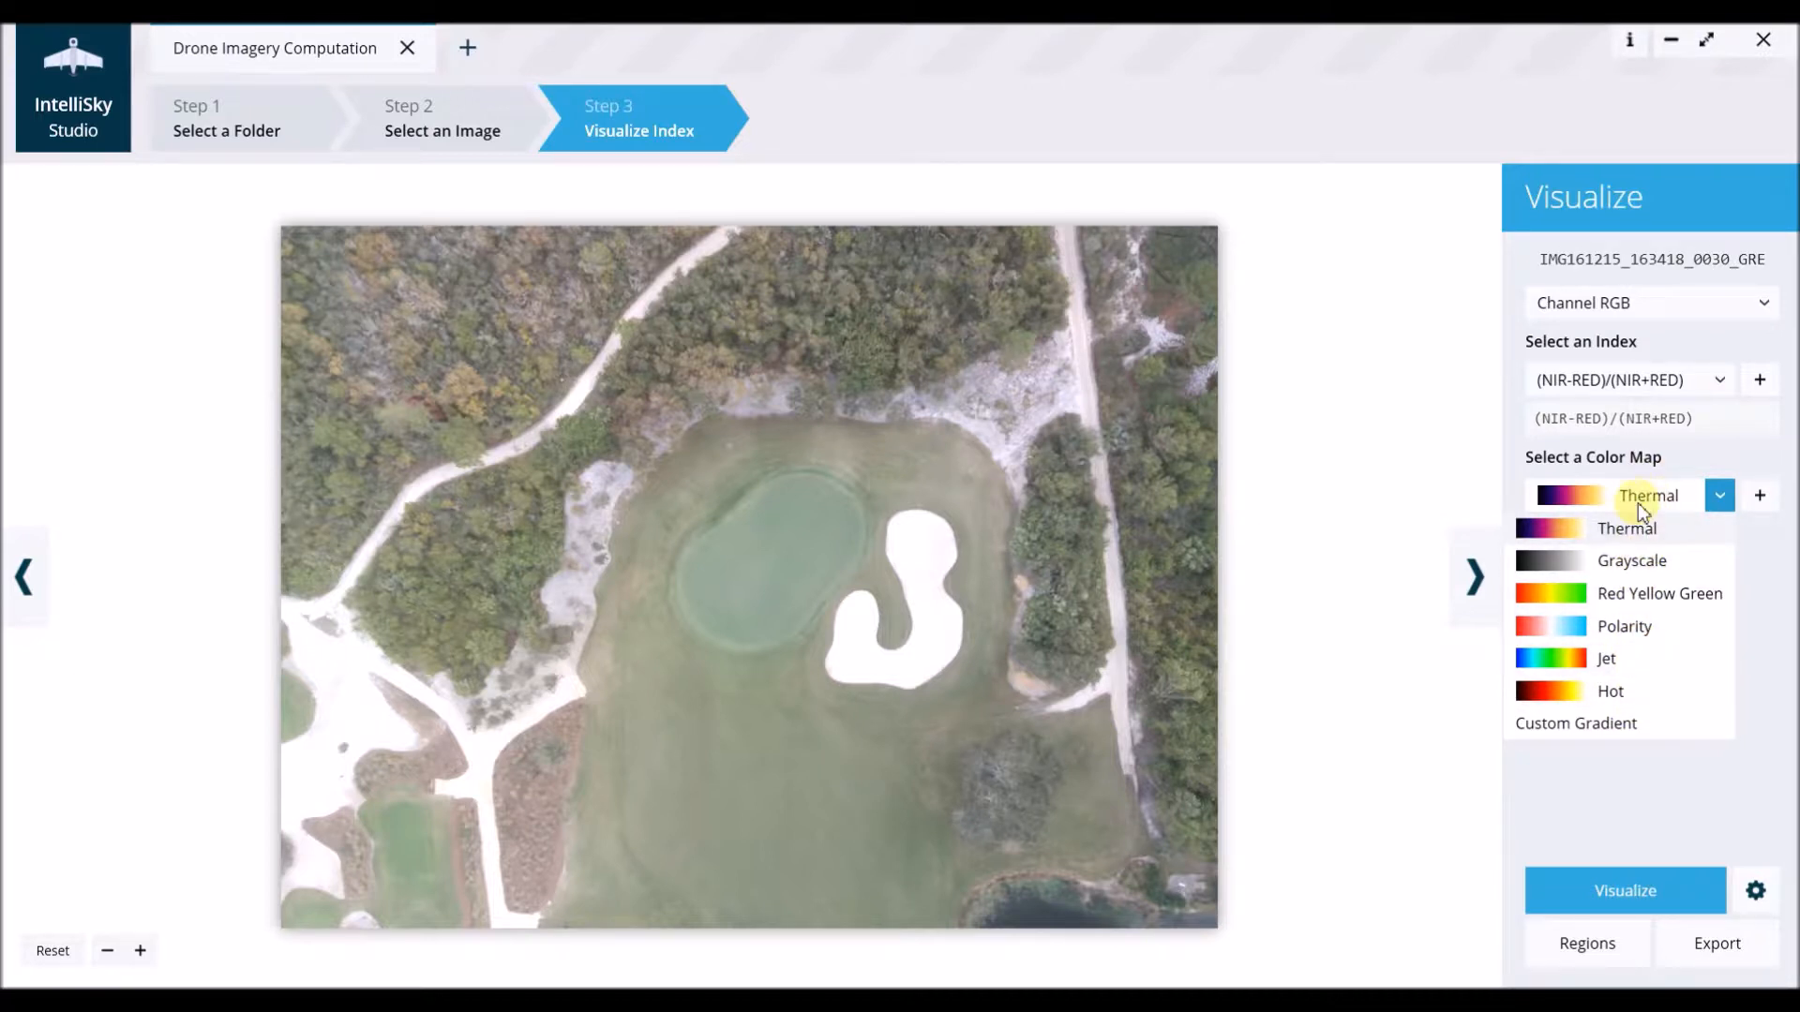
pyautogui.click(1603, 727)
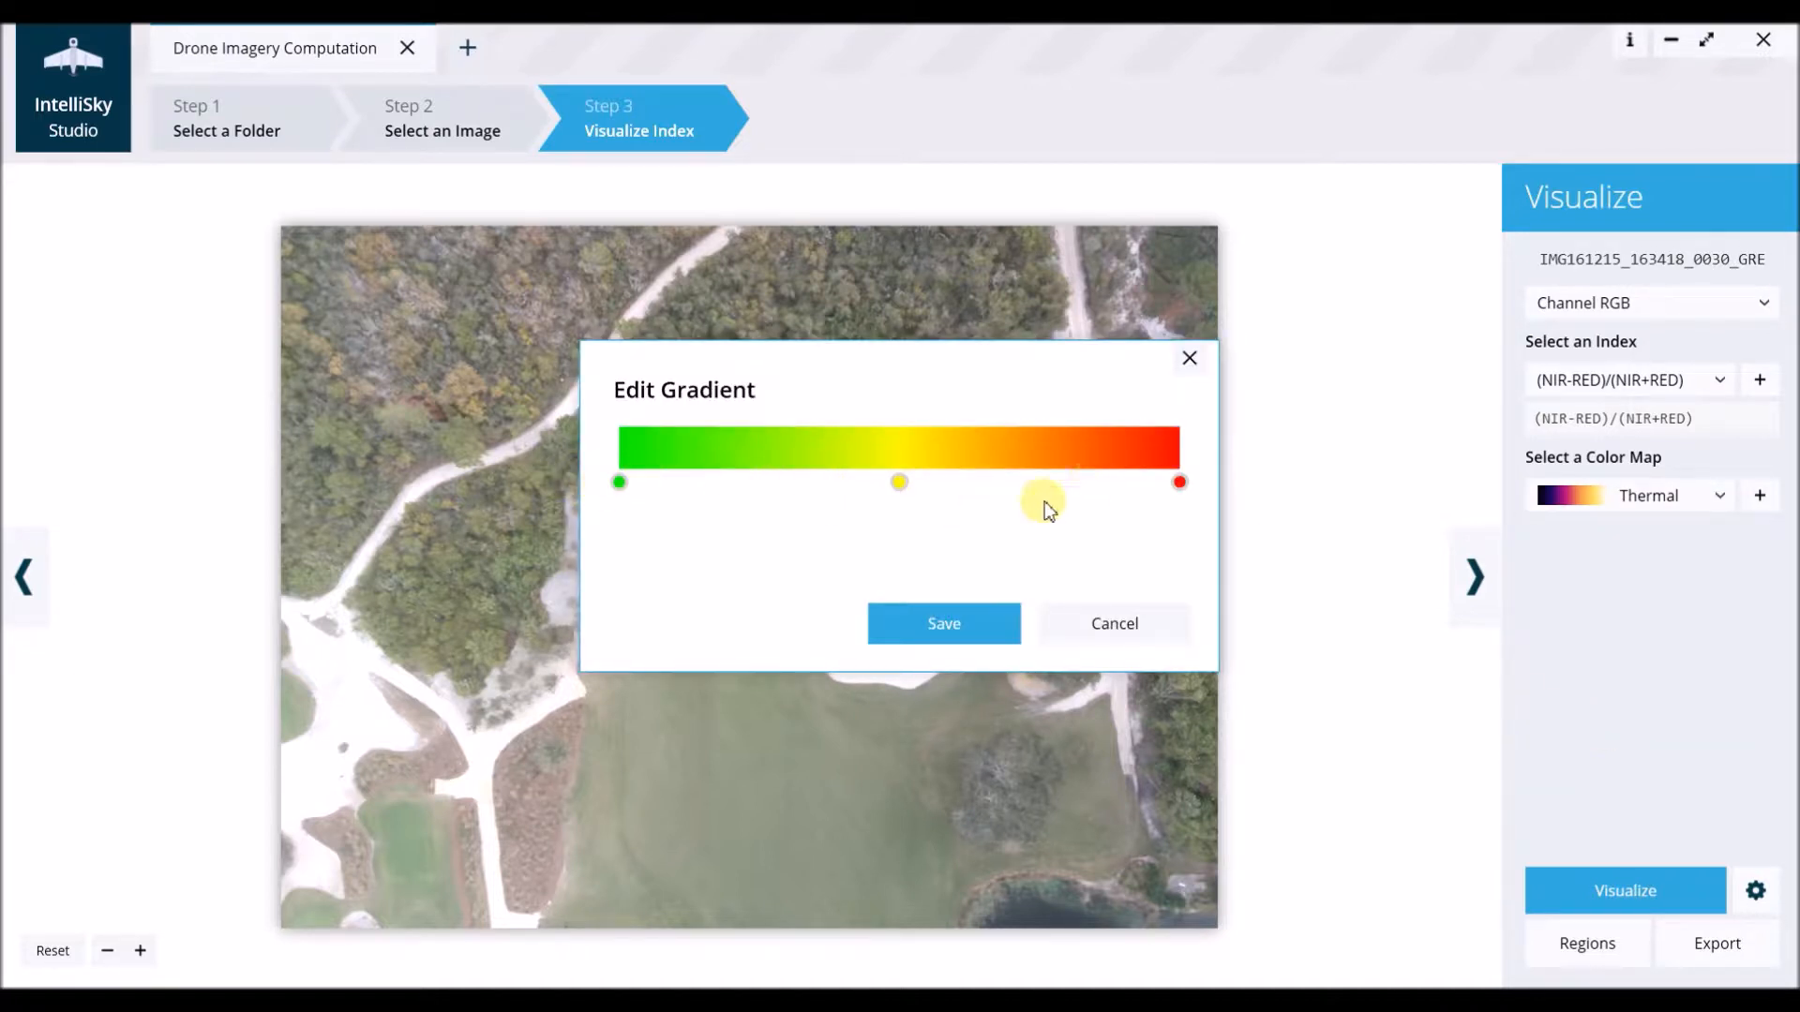
pyautogui.click(900, 484)
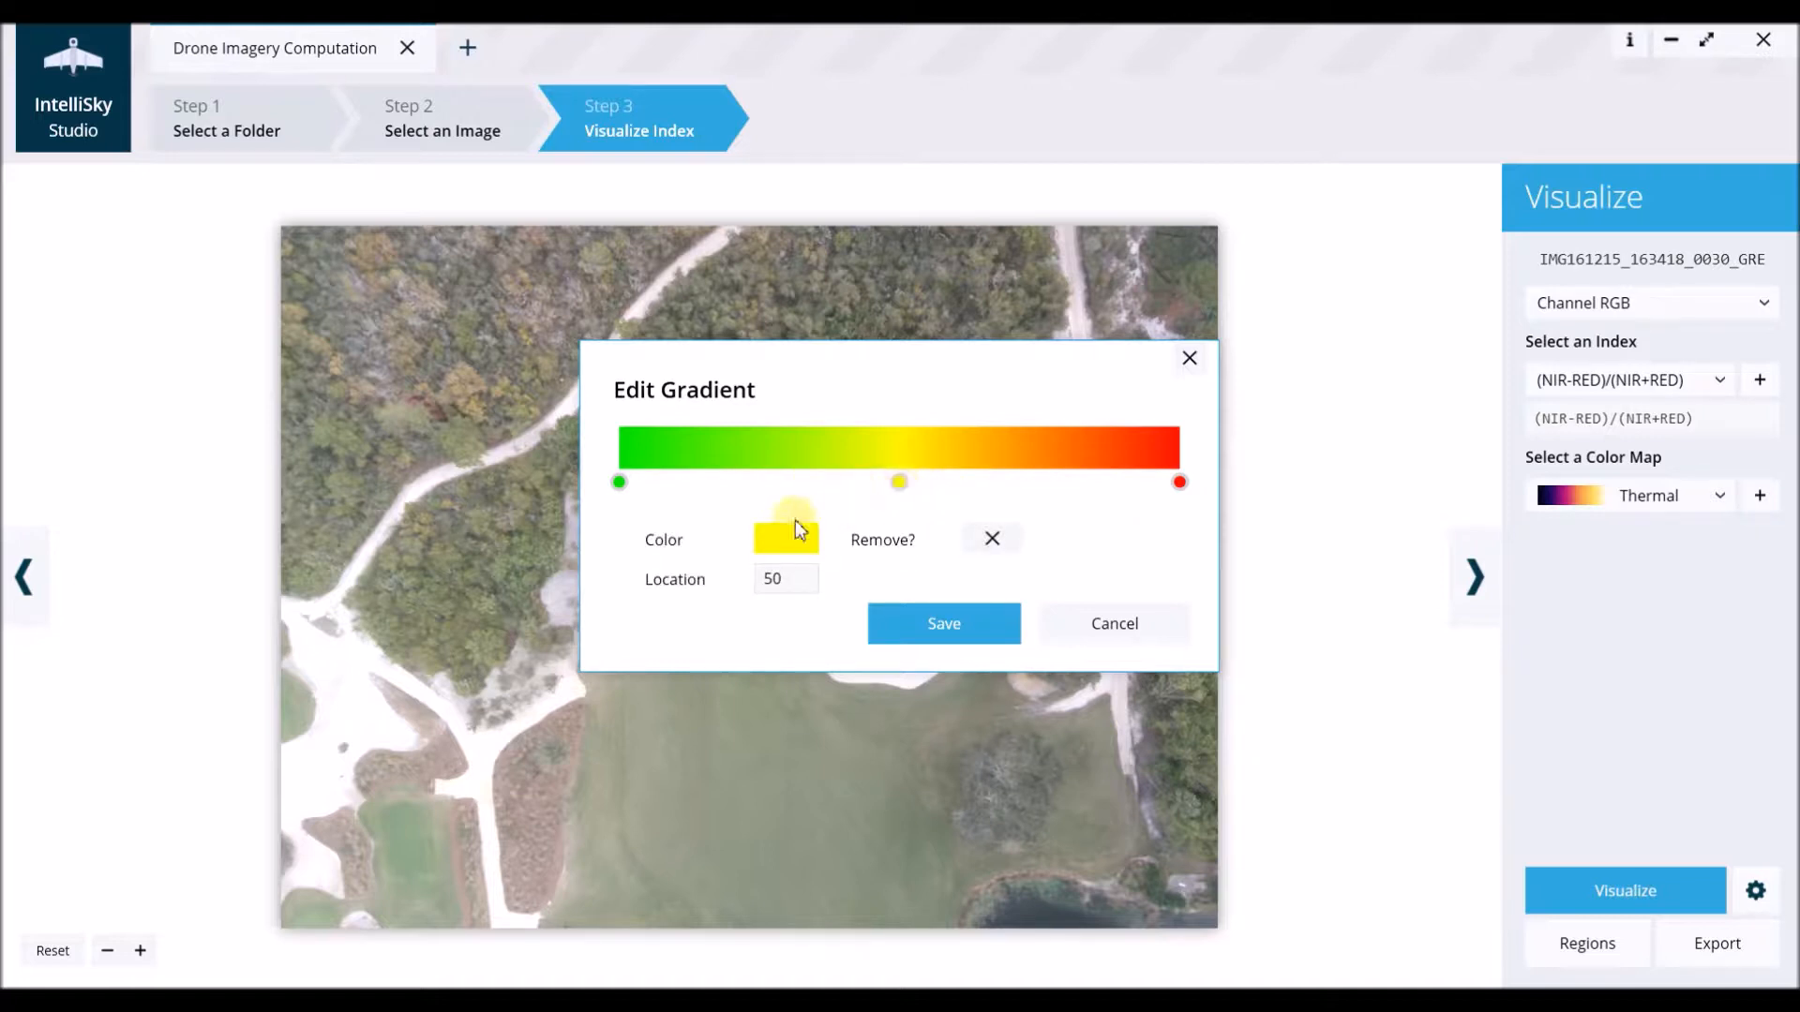
pyautogui.click(743, 467)
pyautogui.click(1112, 637)
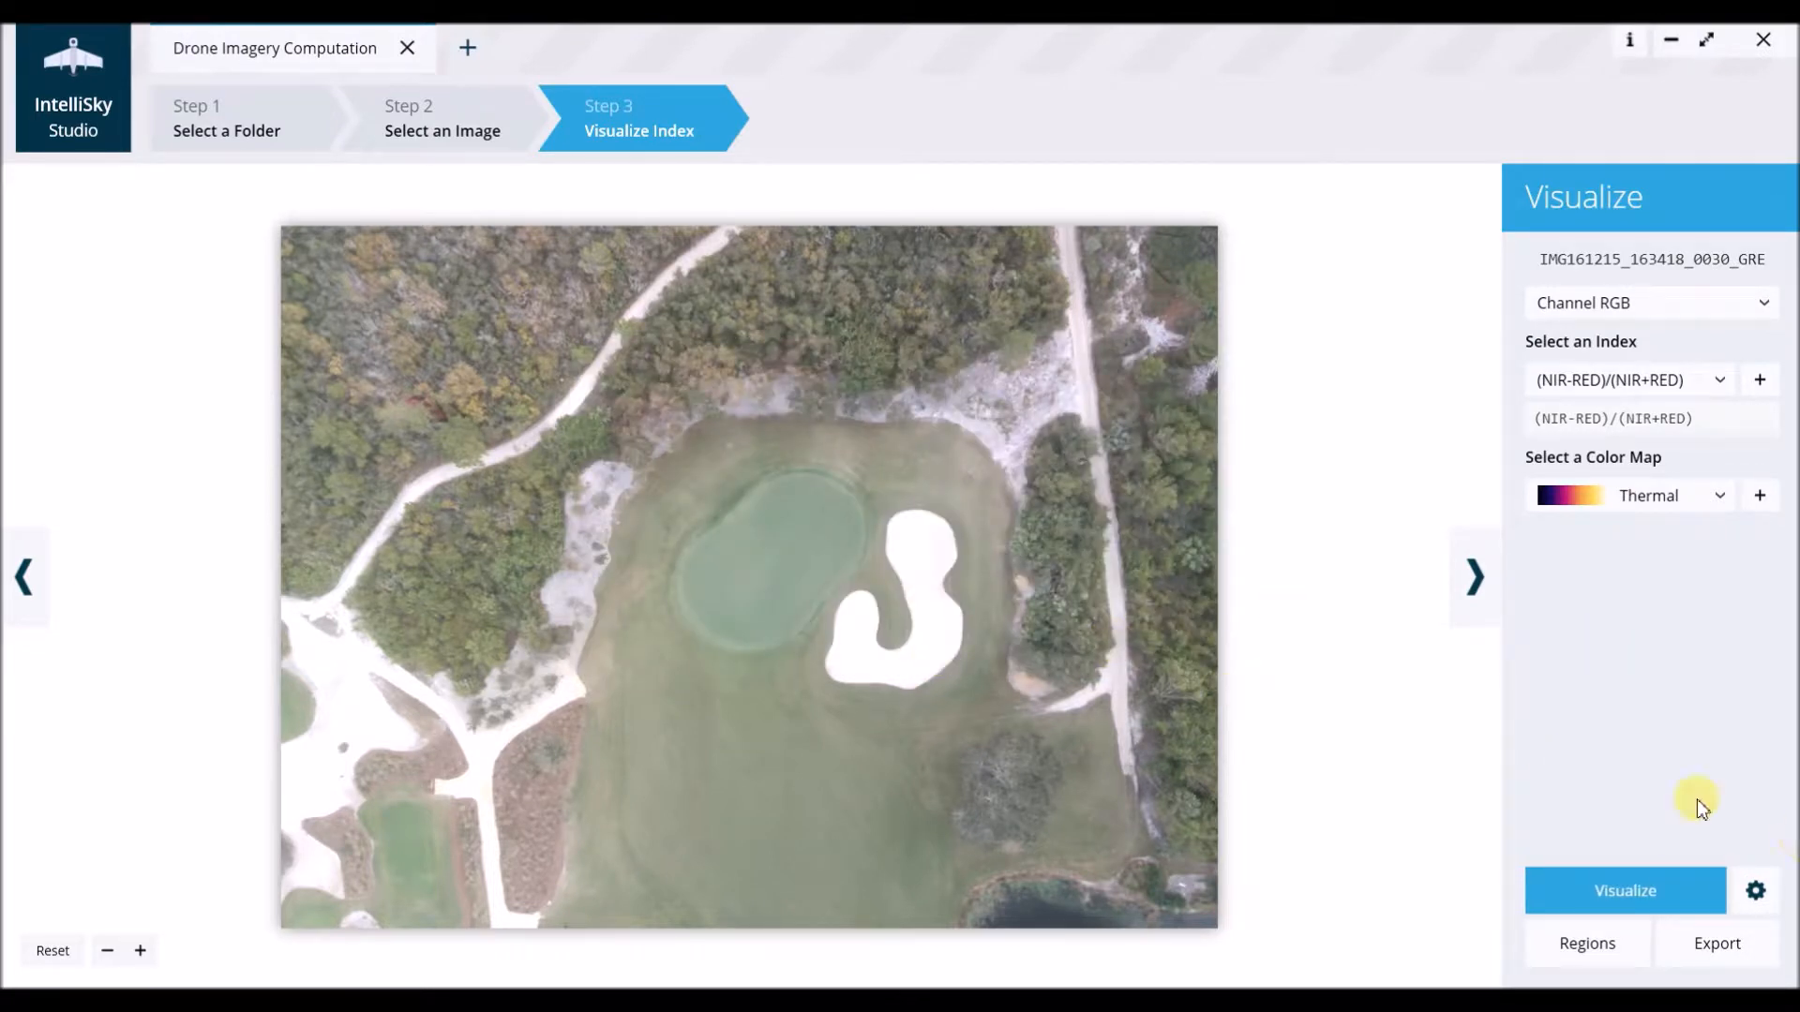
# - Load IMG_161215_161805_0002_GRE.TIF from folder 0001 for GRE radiometric calibration, outline the panel's plain surface and set the albedo to 0.7047
pyautogui.click(1755, 892)
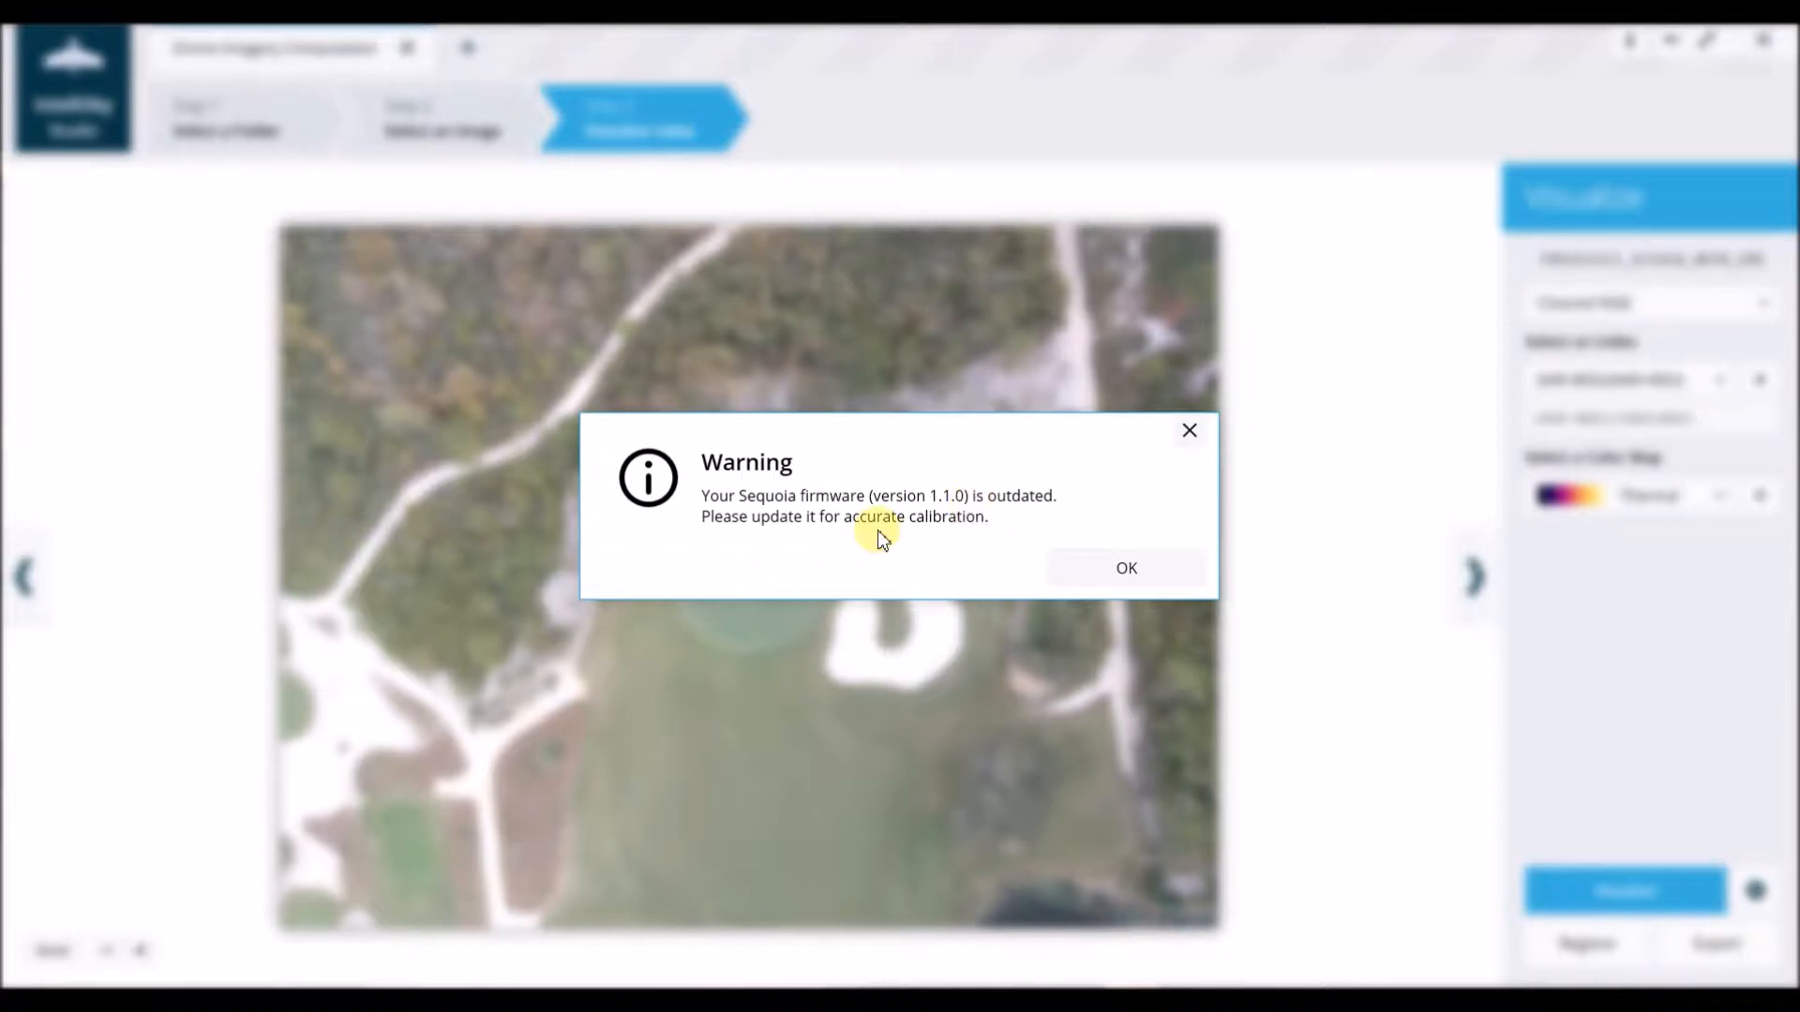
pyautogui.click(1140, 570)
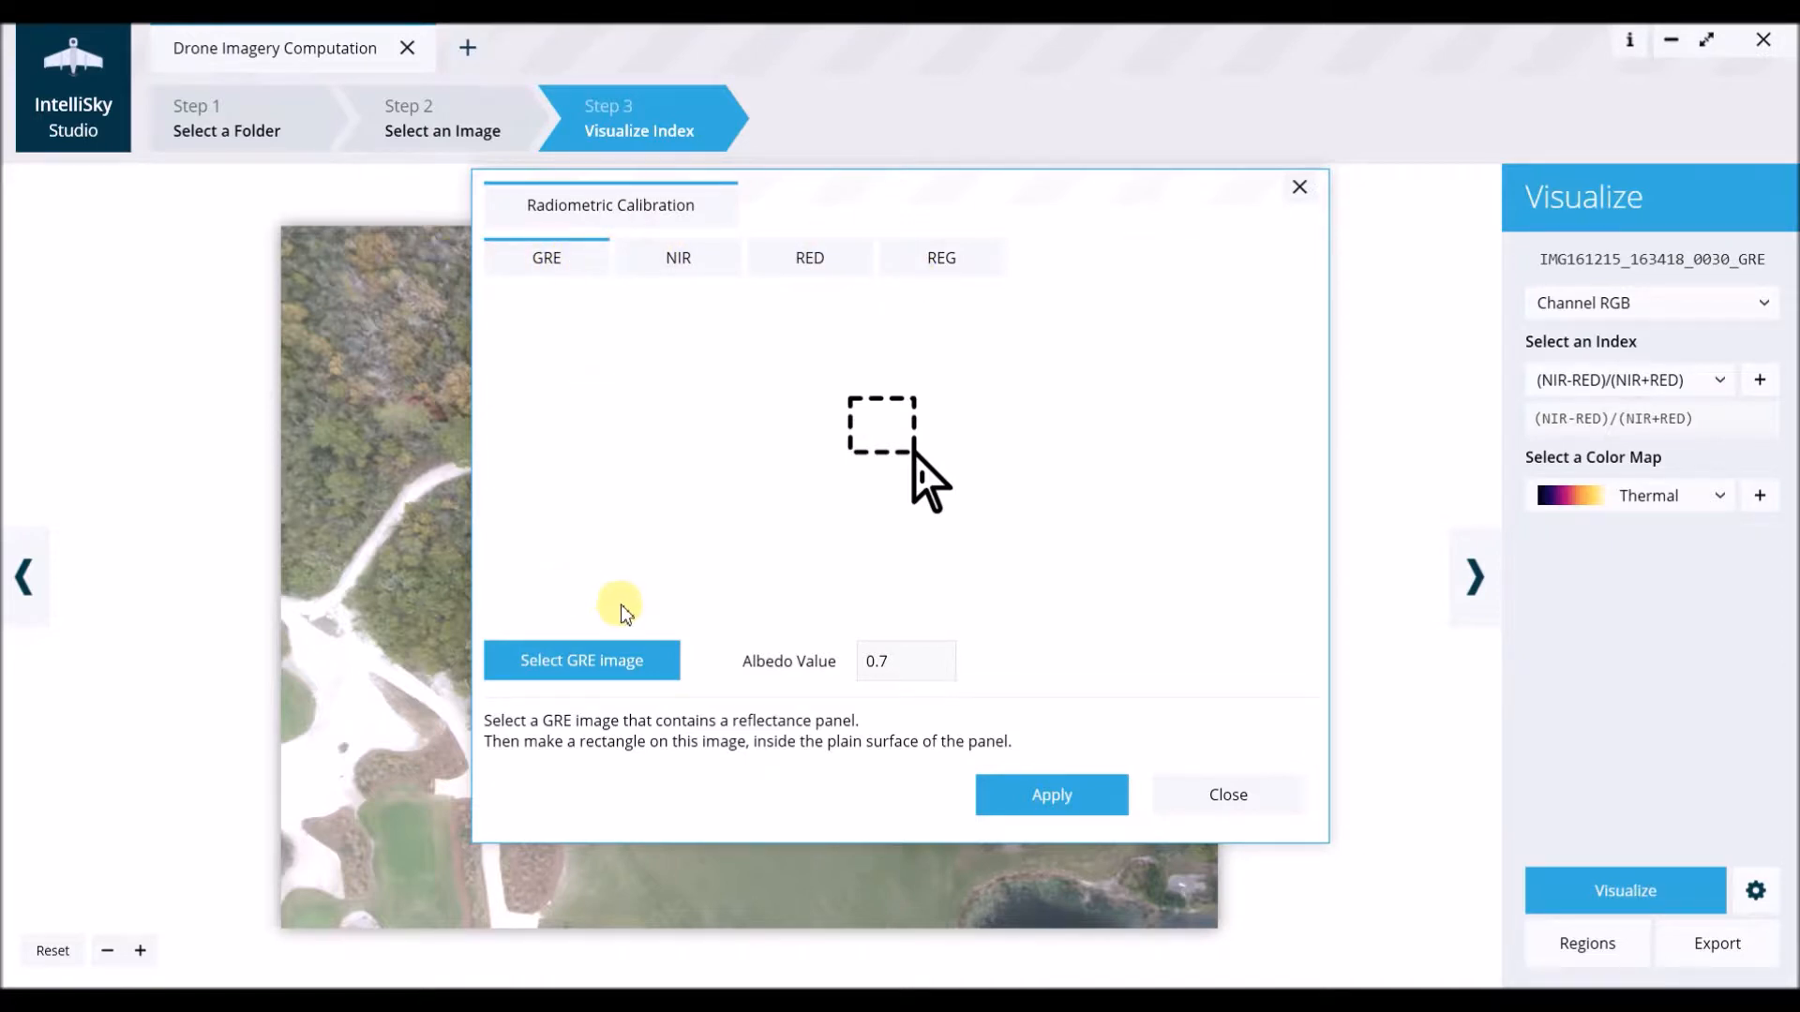
pyautogui.click(562, 659)
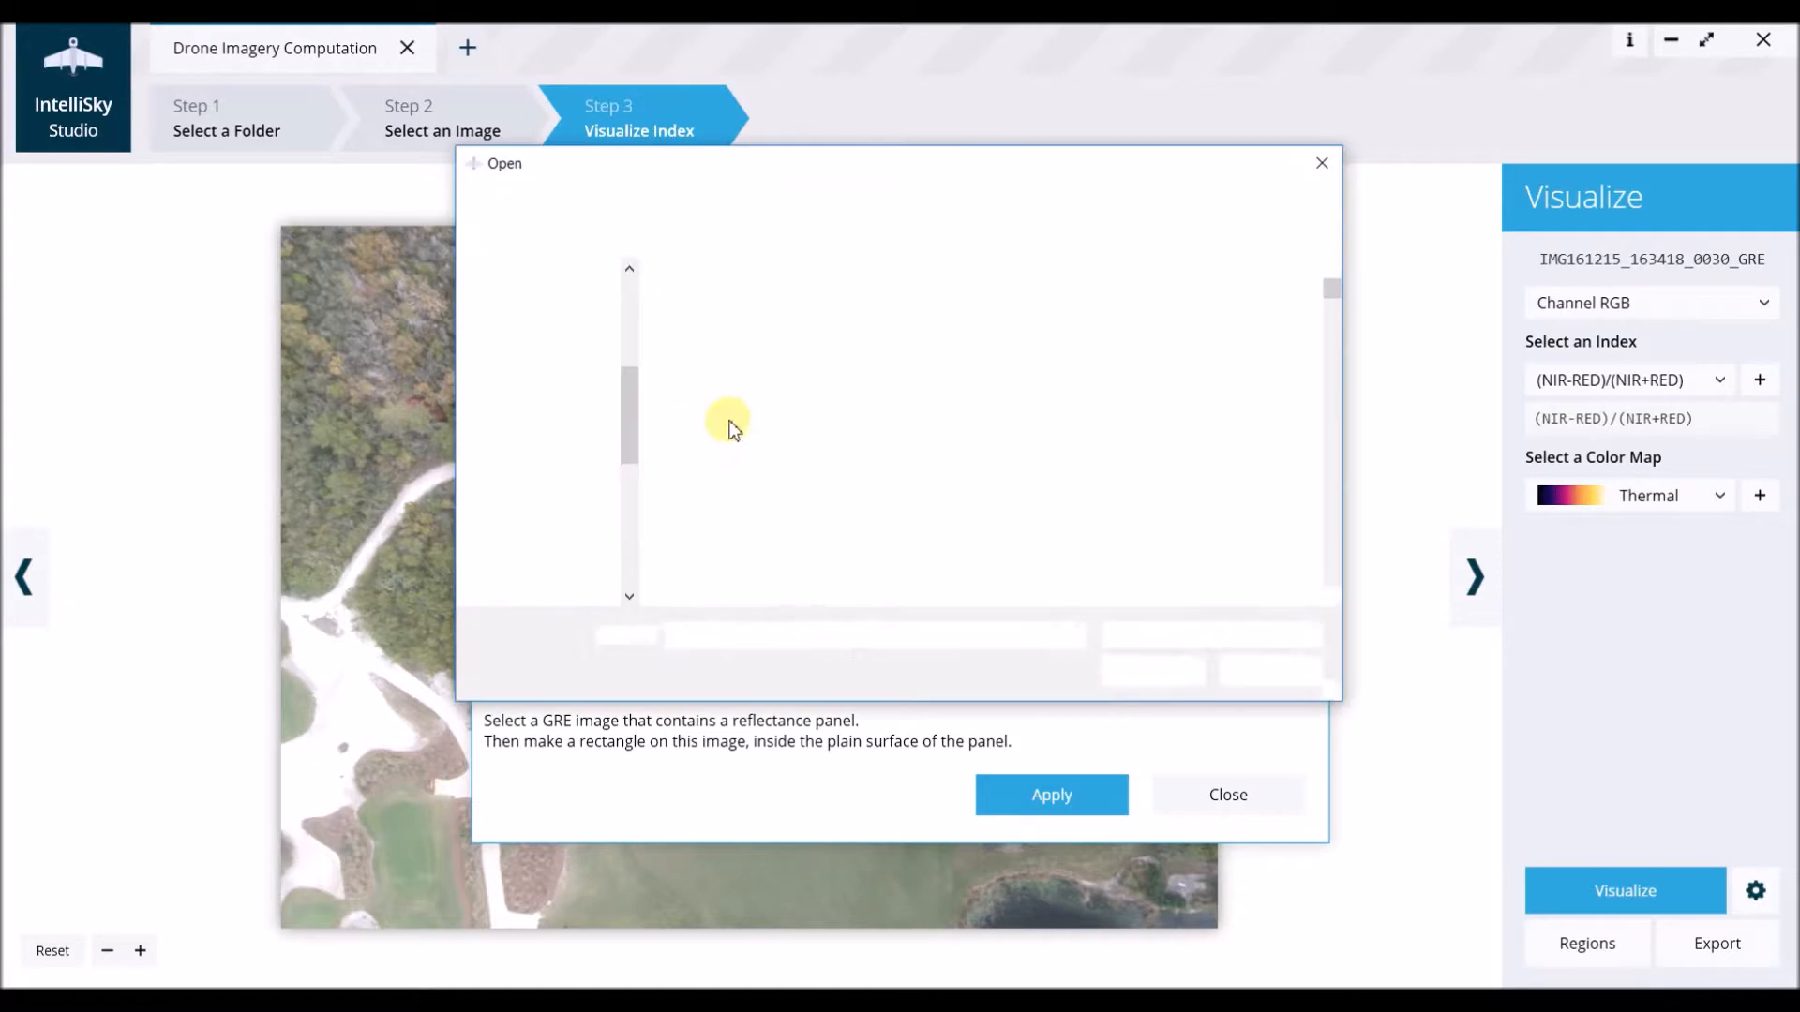
pyautogui.click(843, 195)
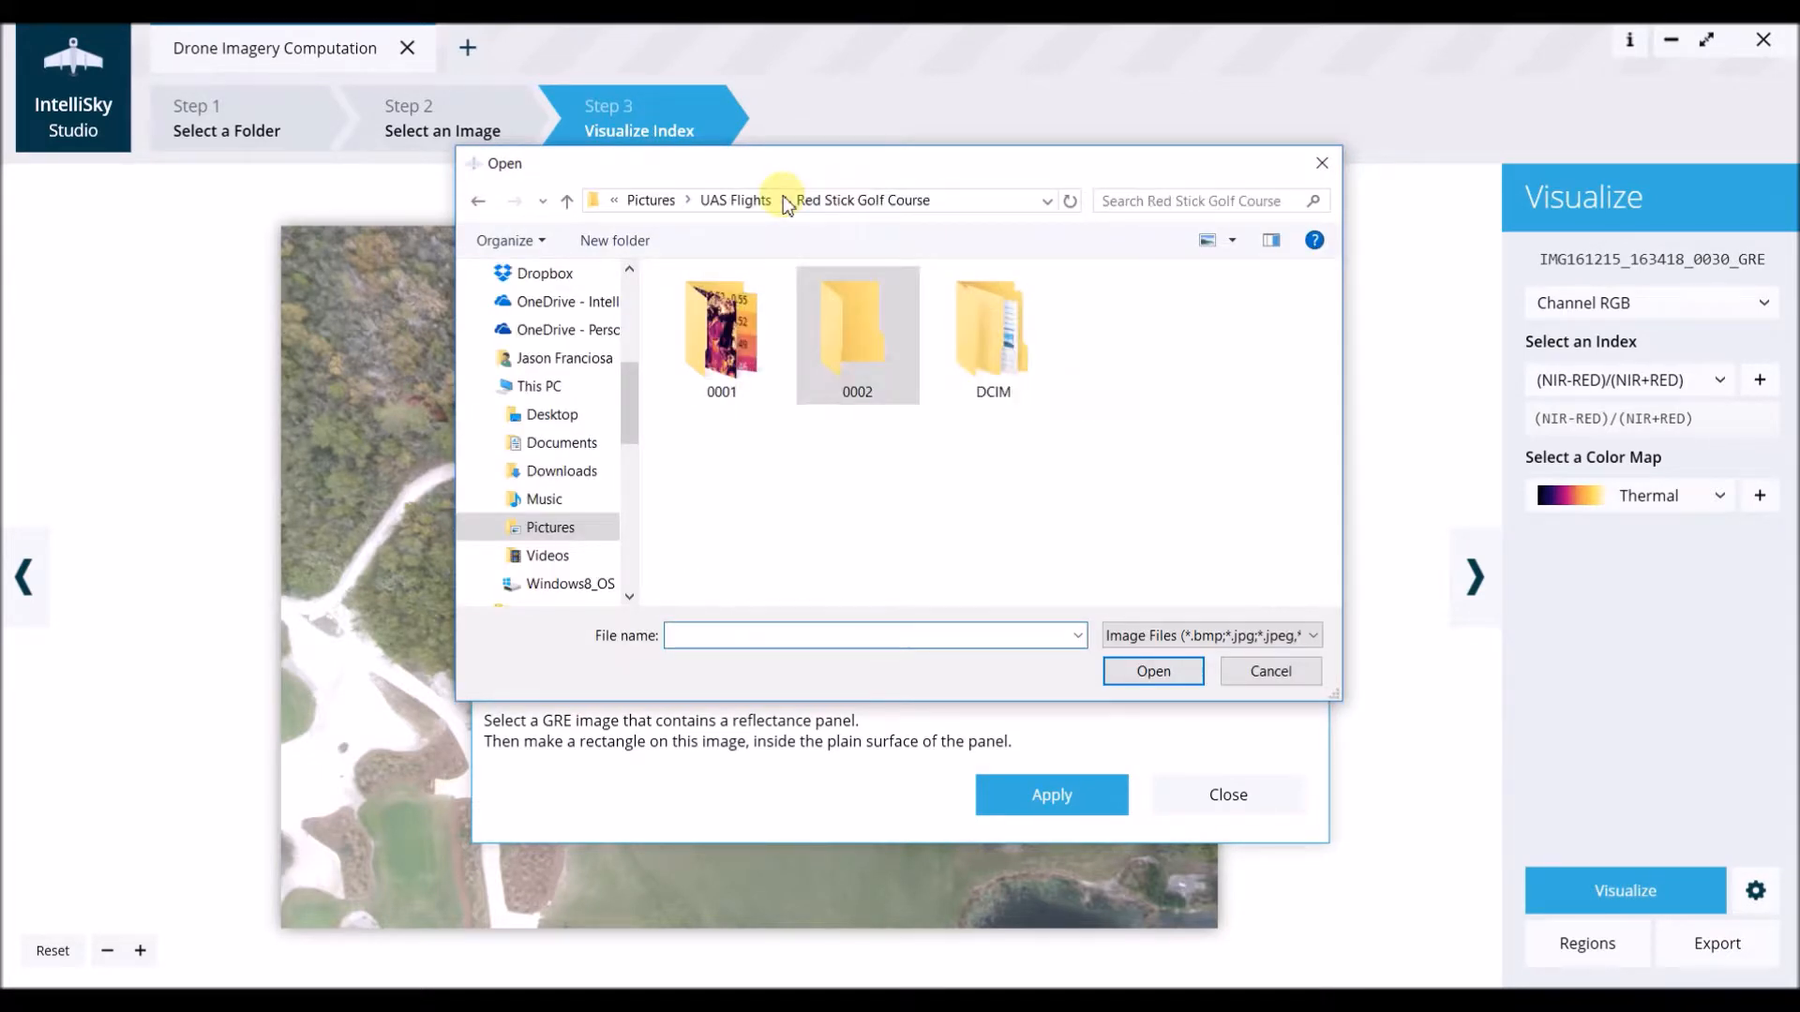
pyautogui.doubleClick(721, 338)
pyautogui.scroll(-5, 1188, 490)
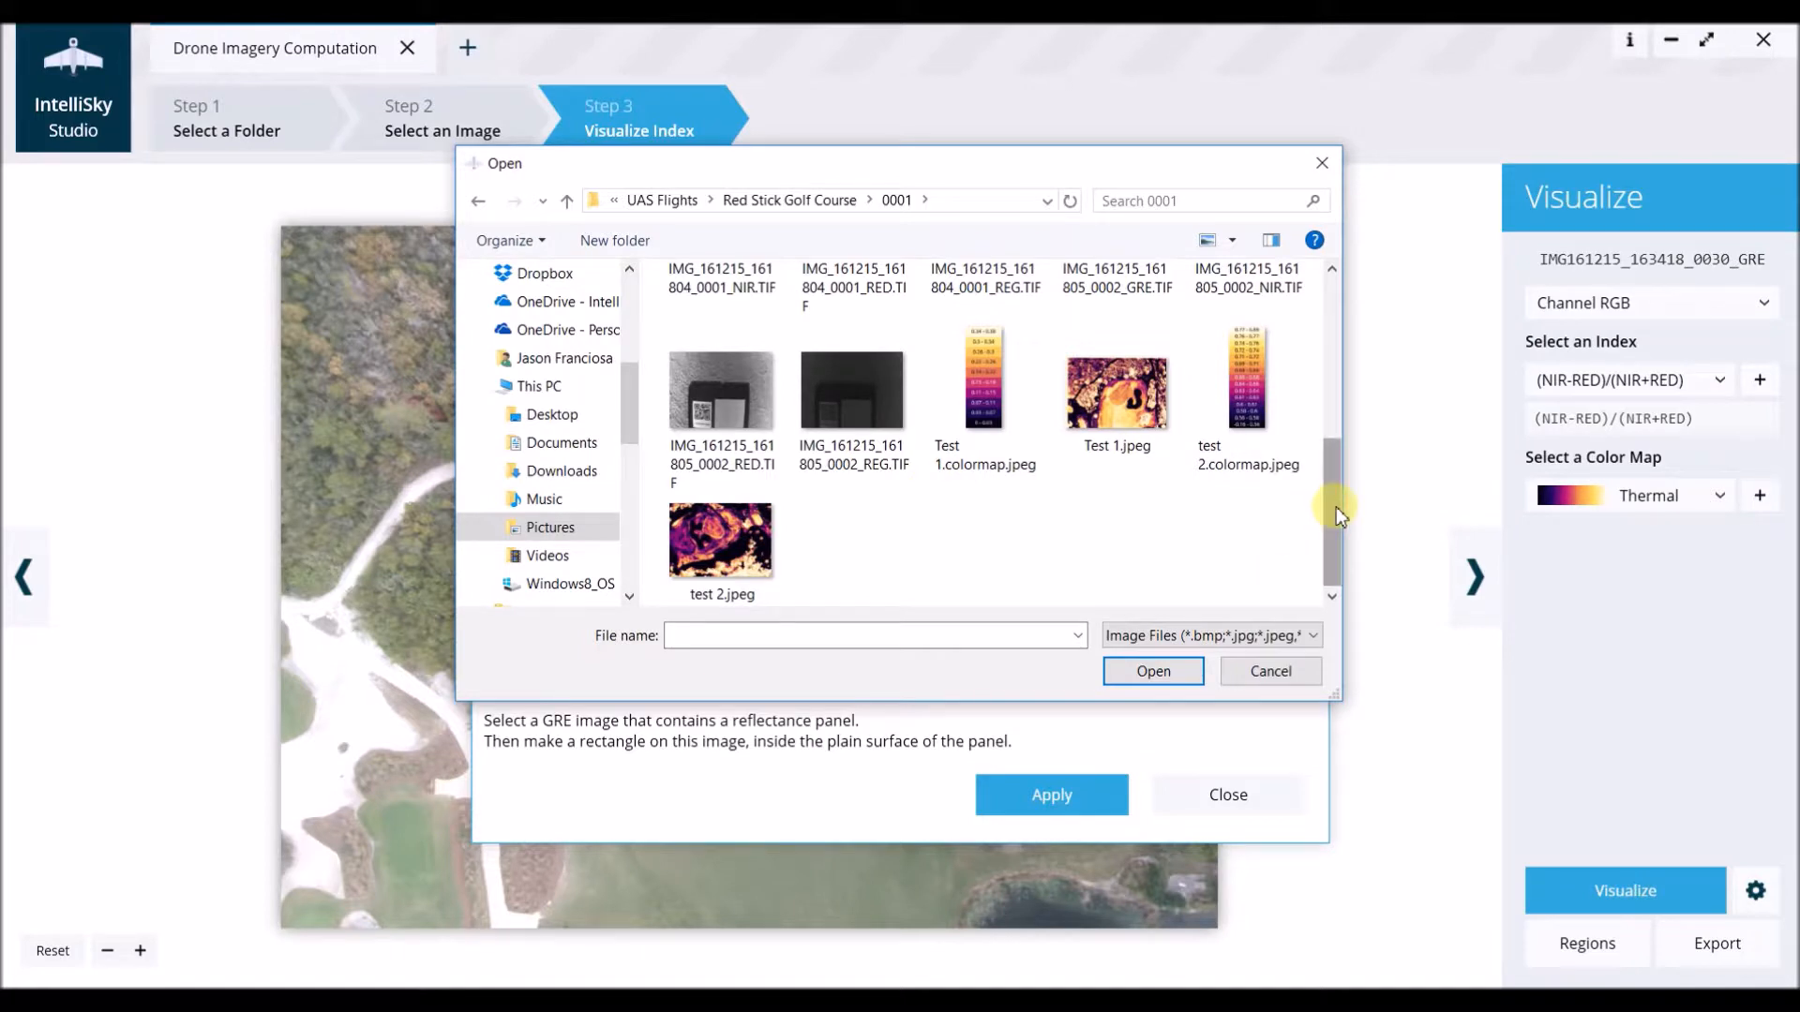
pyautogui.moveTo(1335, 508); pyautogui.dragTo(1337, 446)
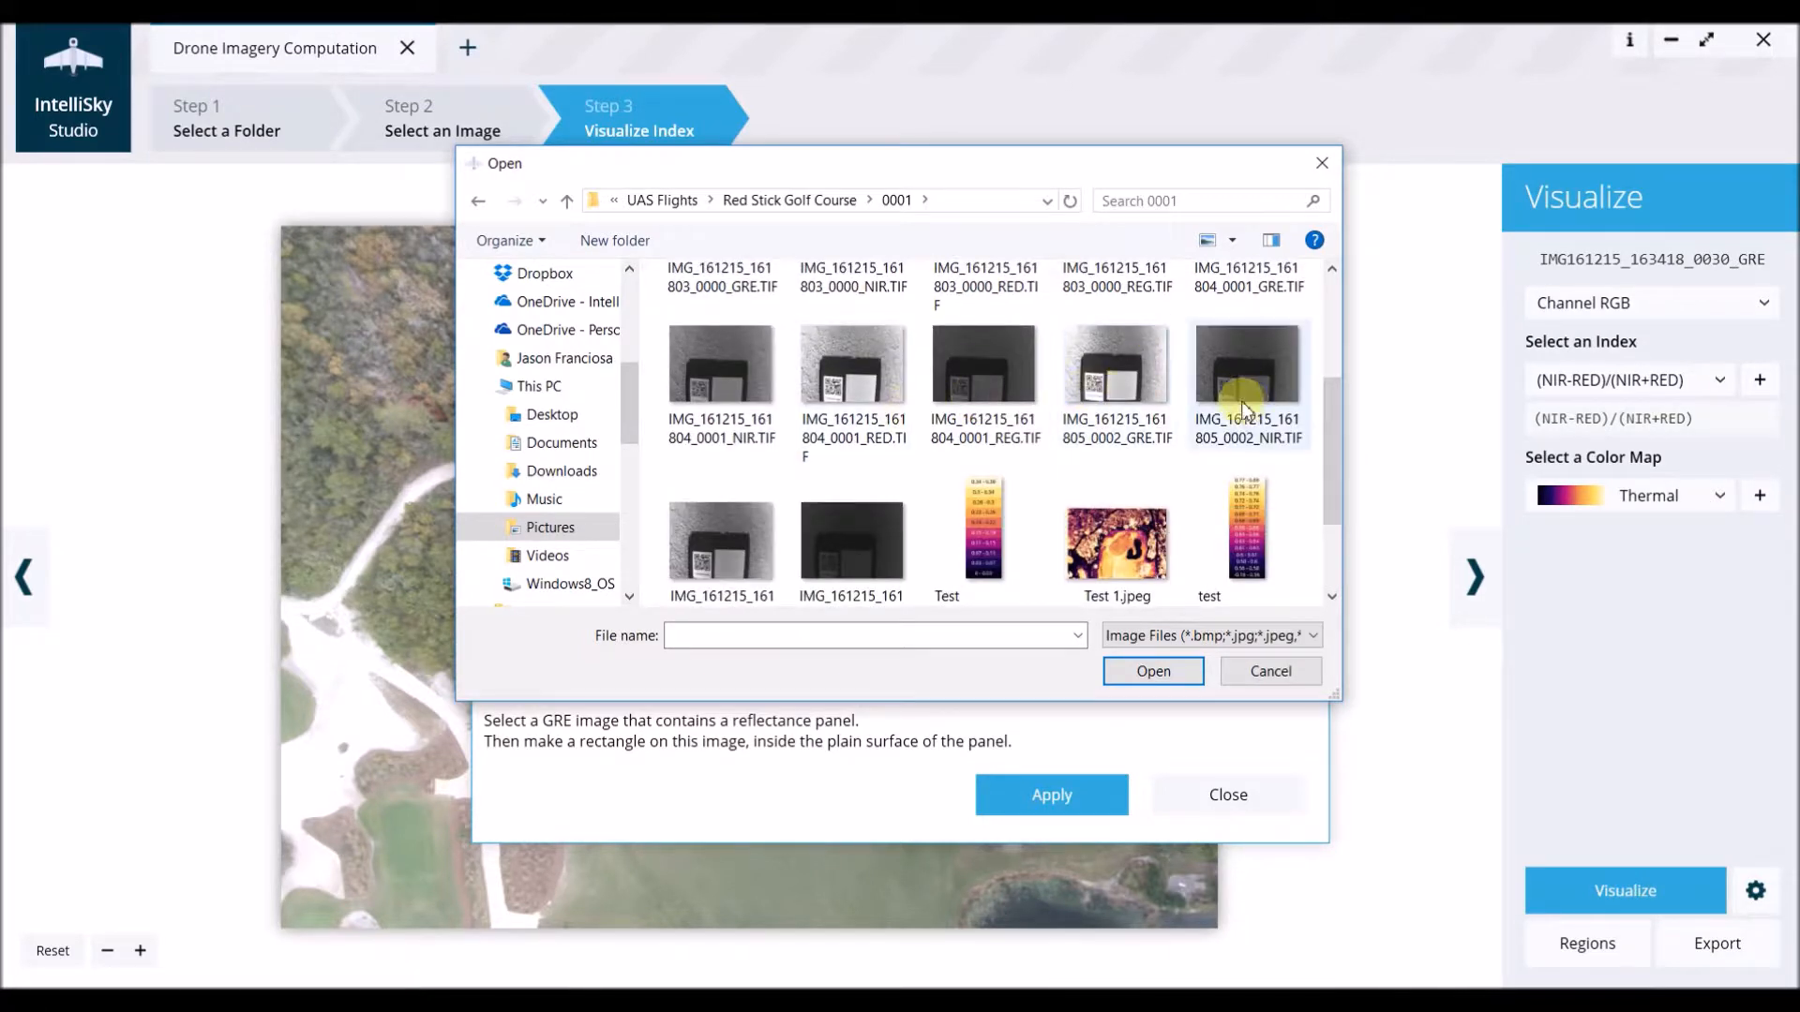
pyautogui.moveTo(1323, 453); pyautogui.dragTo(1325, 313)
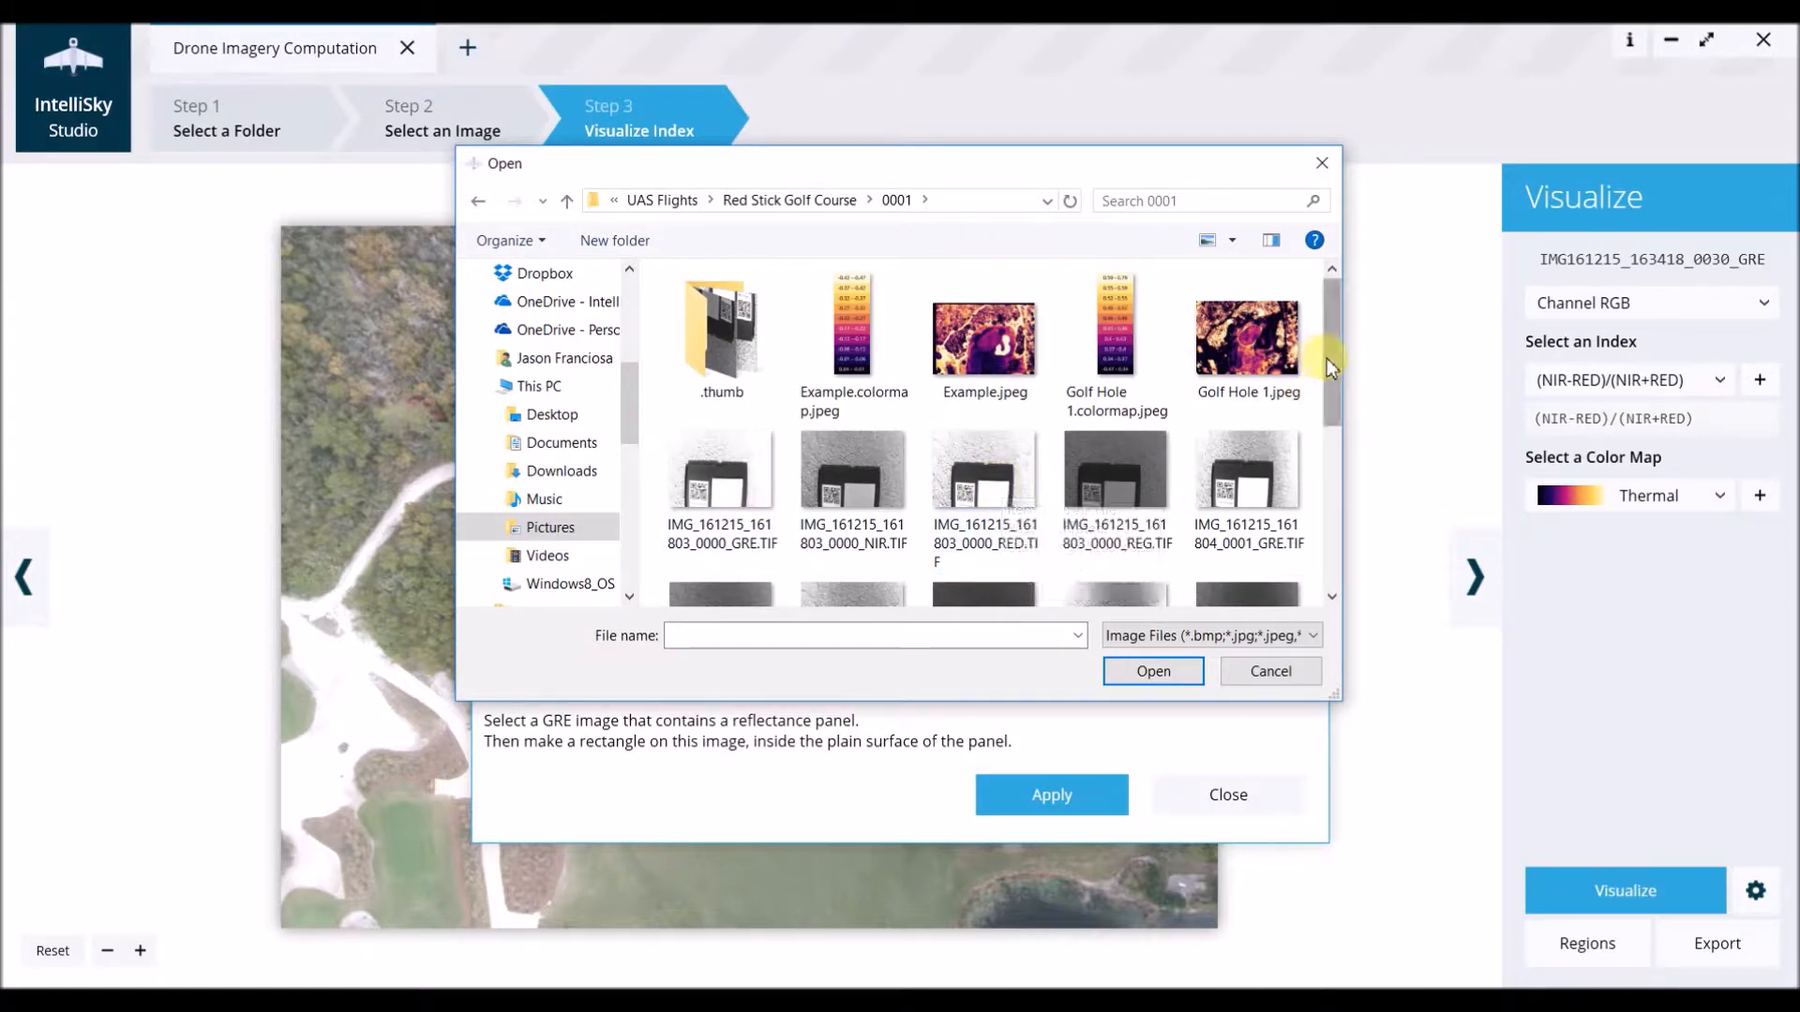
pyautogui.moveTo(1329, 358); pyautogui.dragTo(1325, 446)
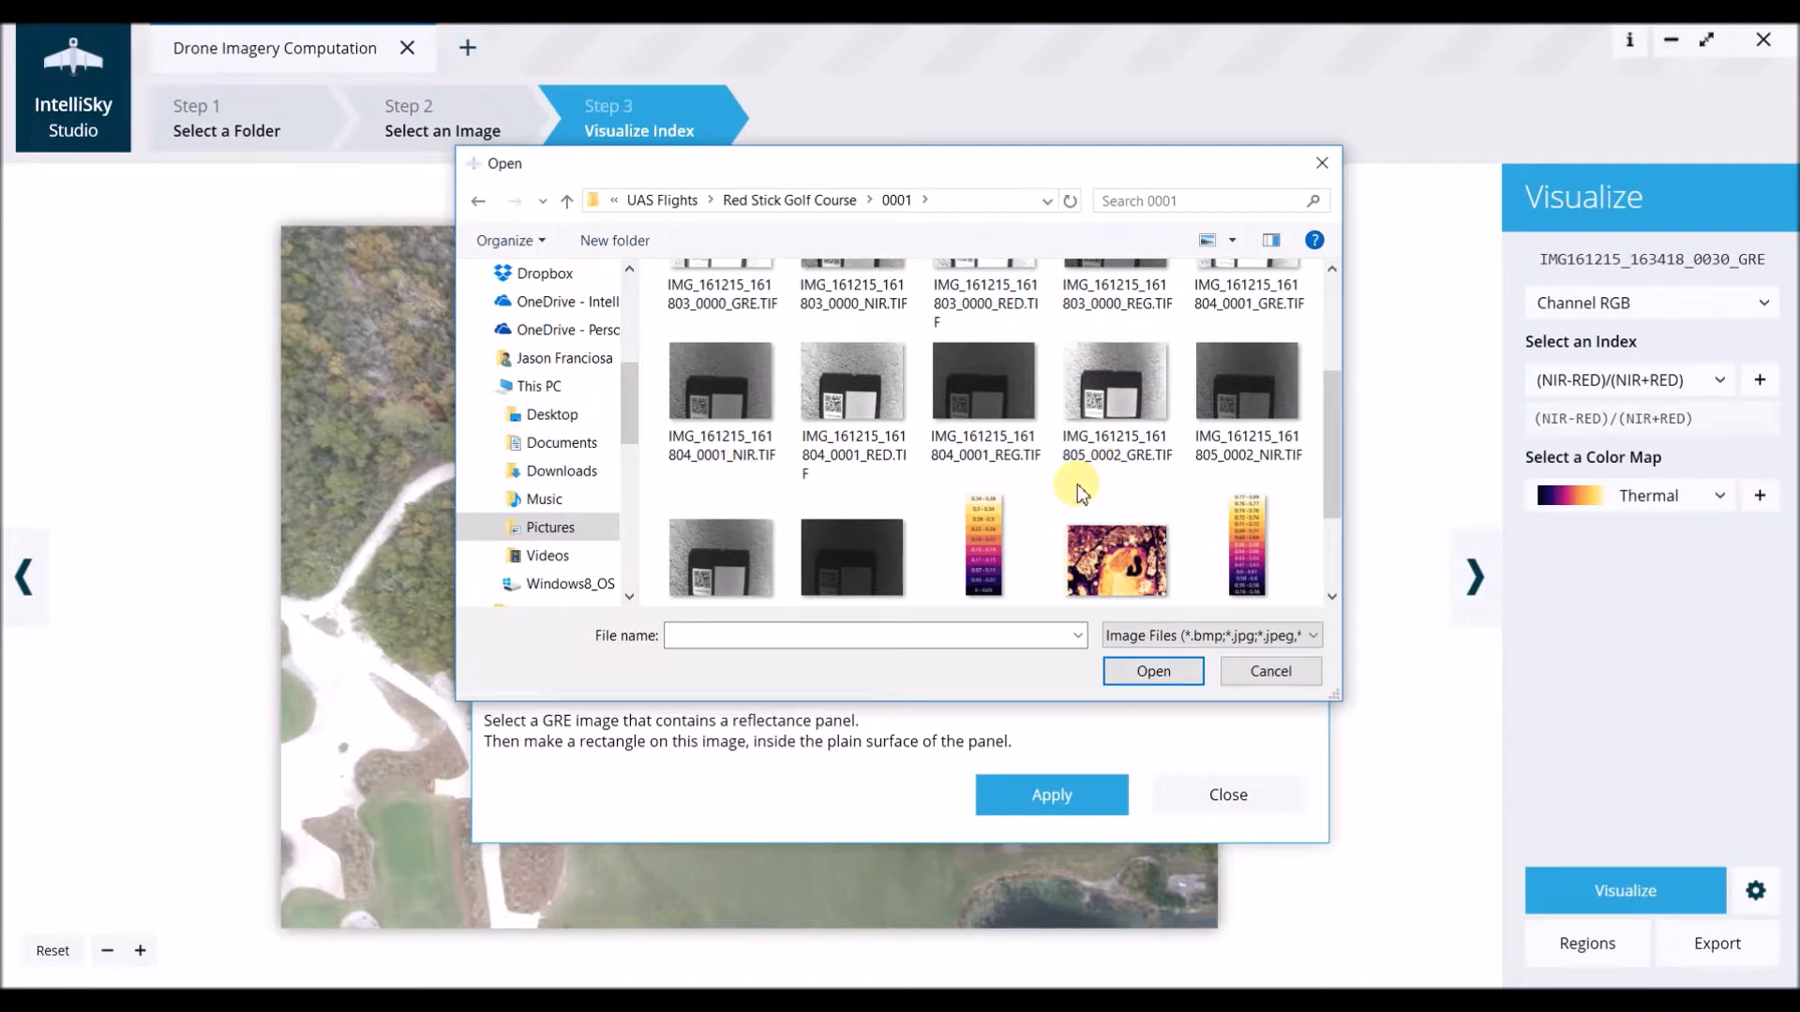
pyautogui.doubleClick(1133, 408)
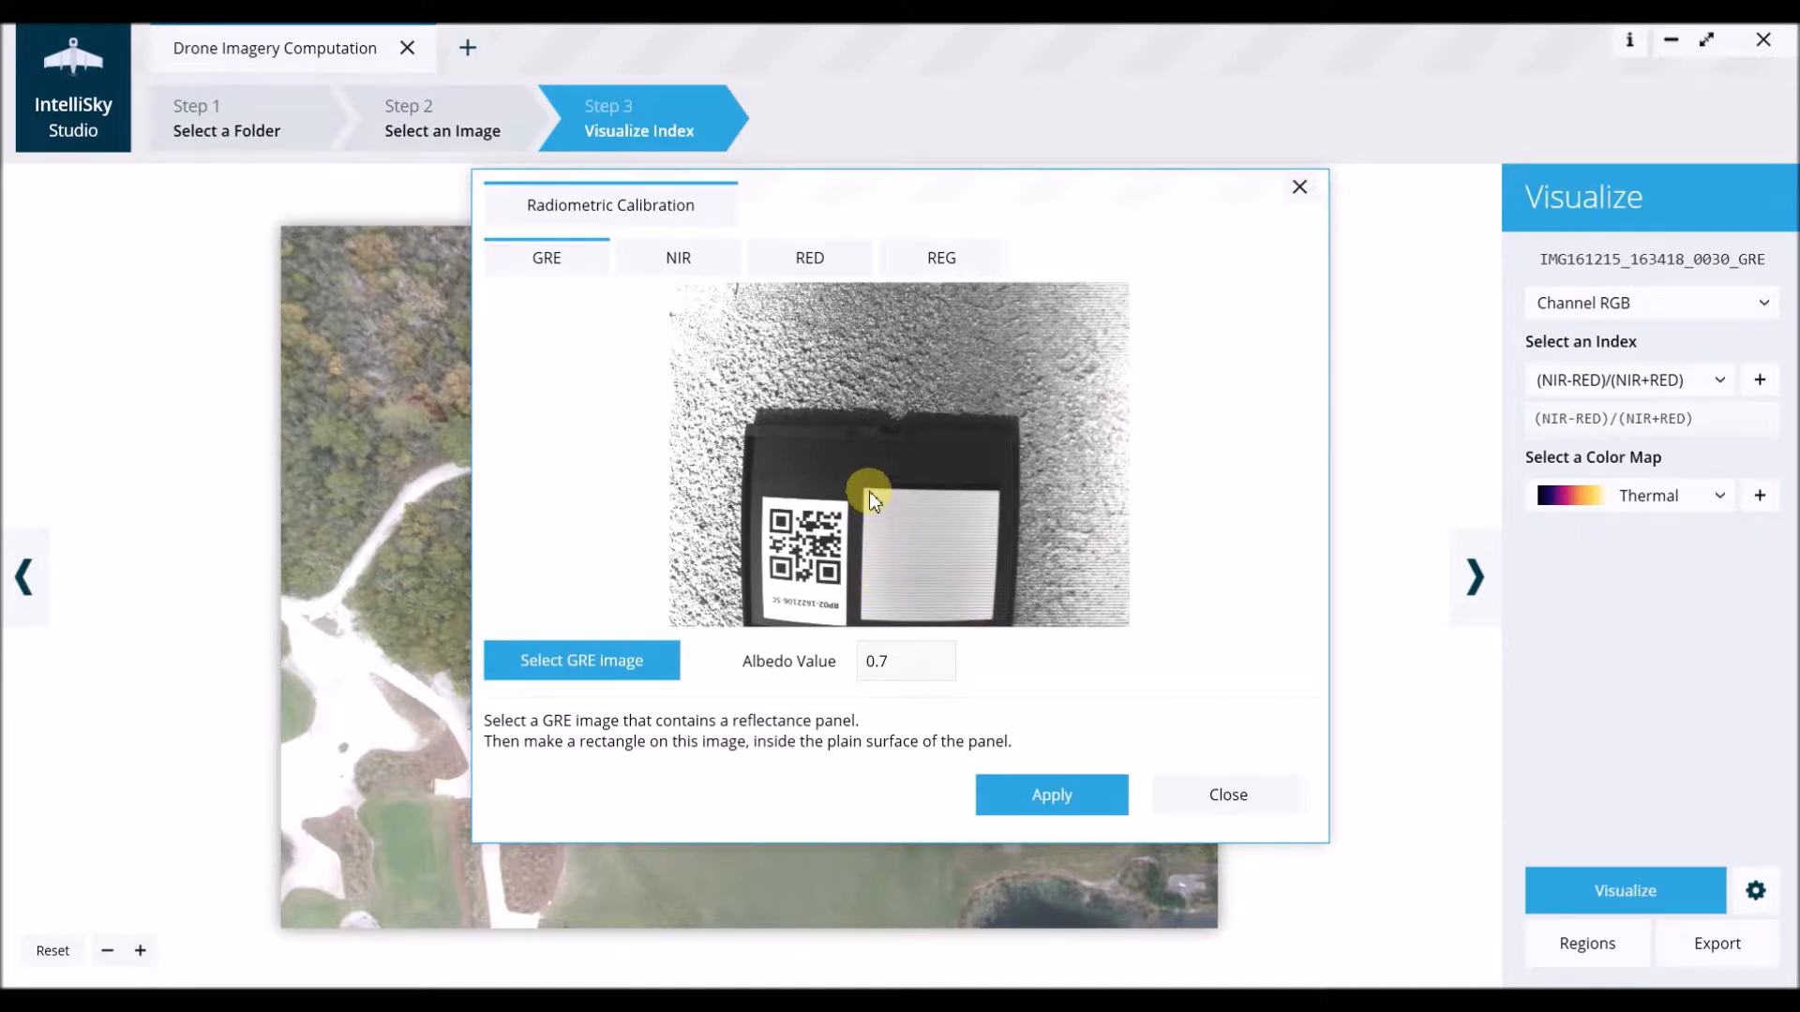
pyautogui.moveTo(868, 493); pyautogui.dragTo(992, 622)
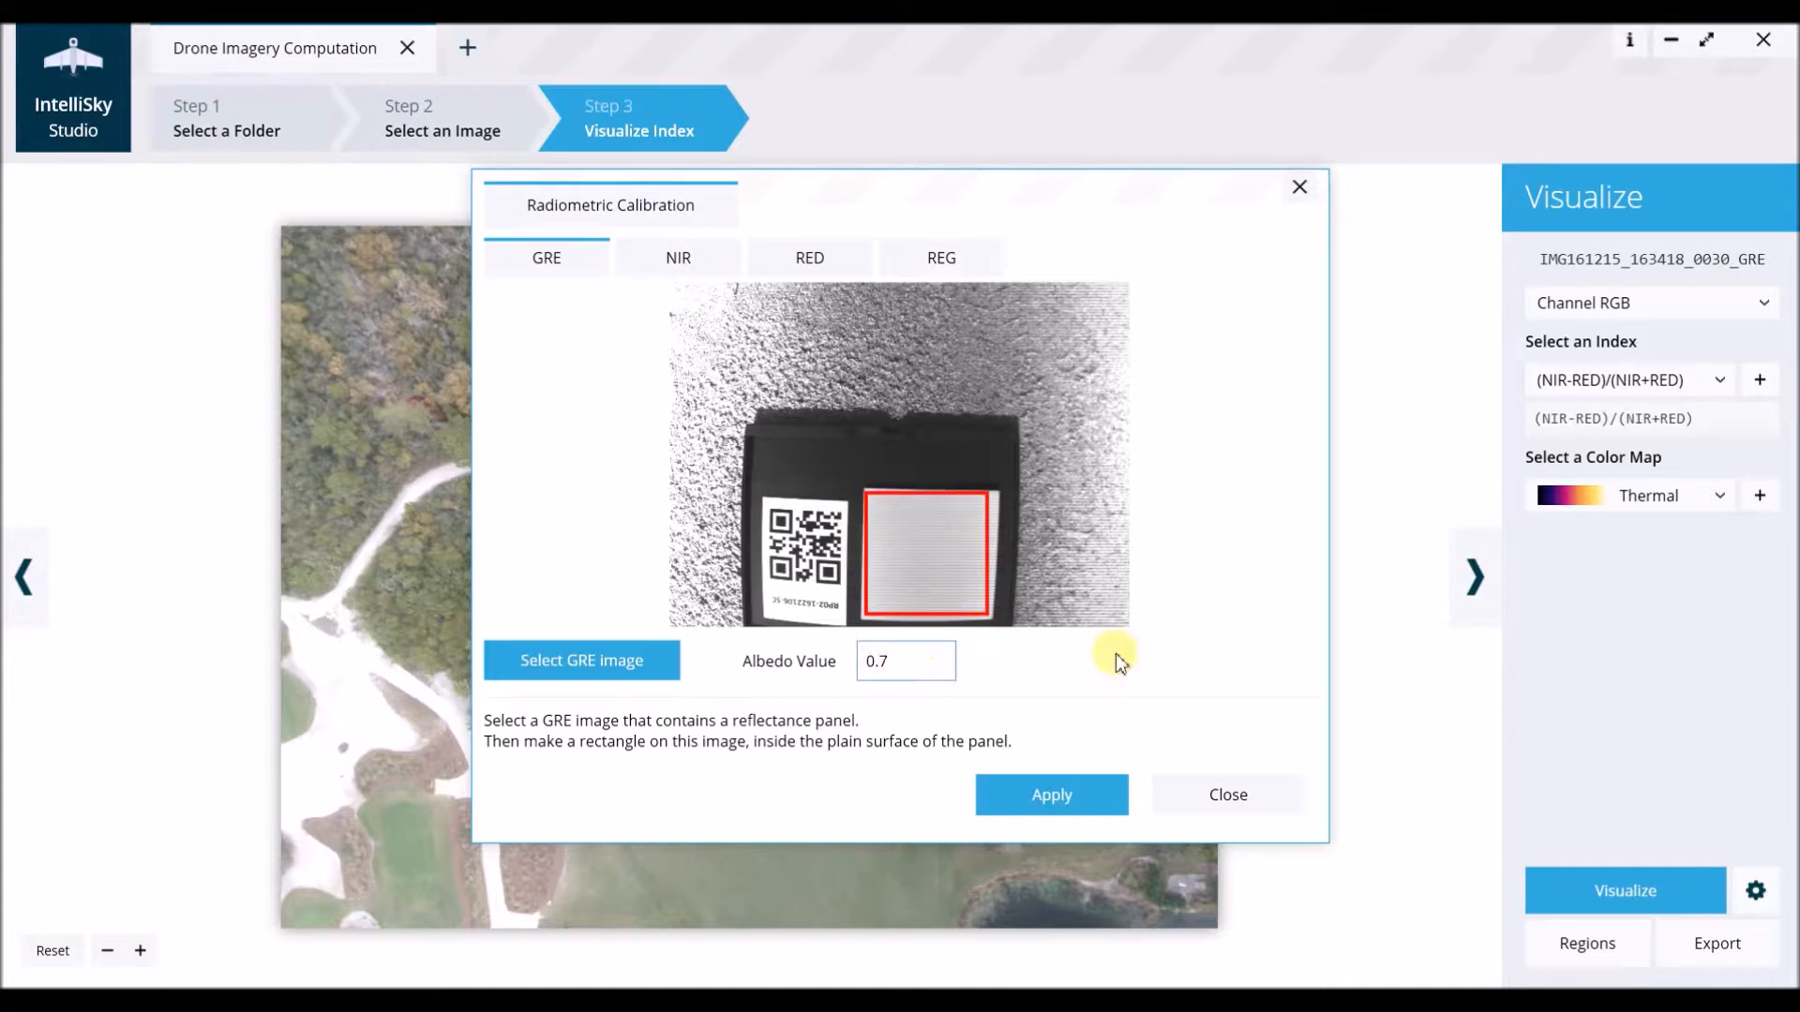
pyautogui.write('047')
# - Set the NIR calibration albedo to 0.645, load IMG_161215_161805_0002_NIR.TIF and outline the plain surface of the reflectance panel
pyautogui.click(684, 261)
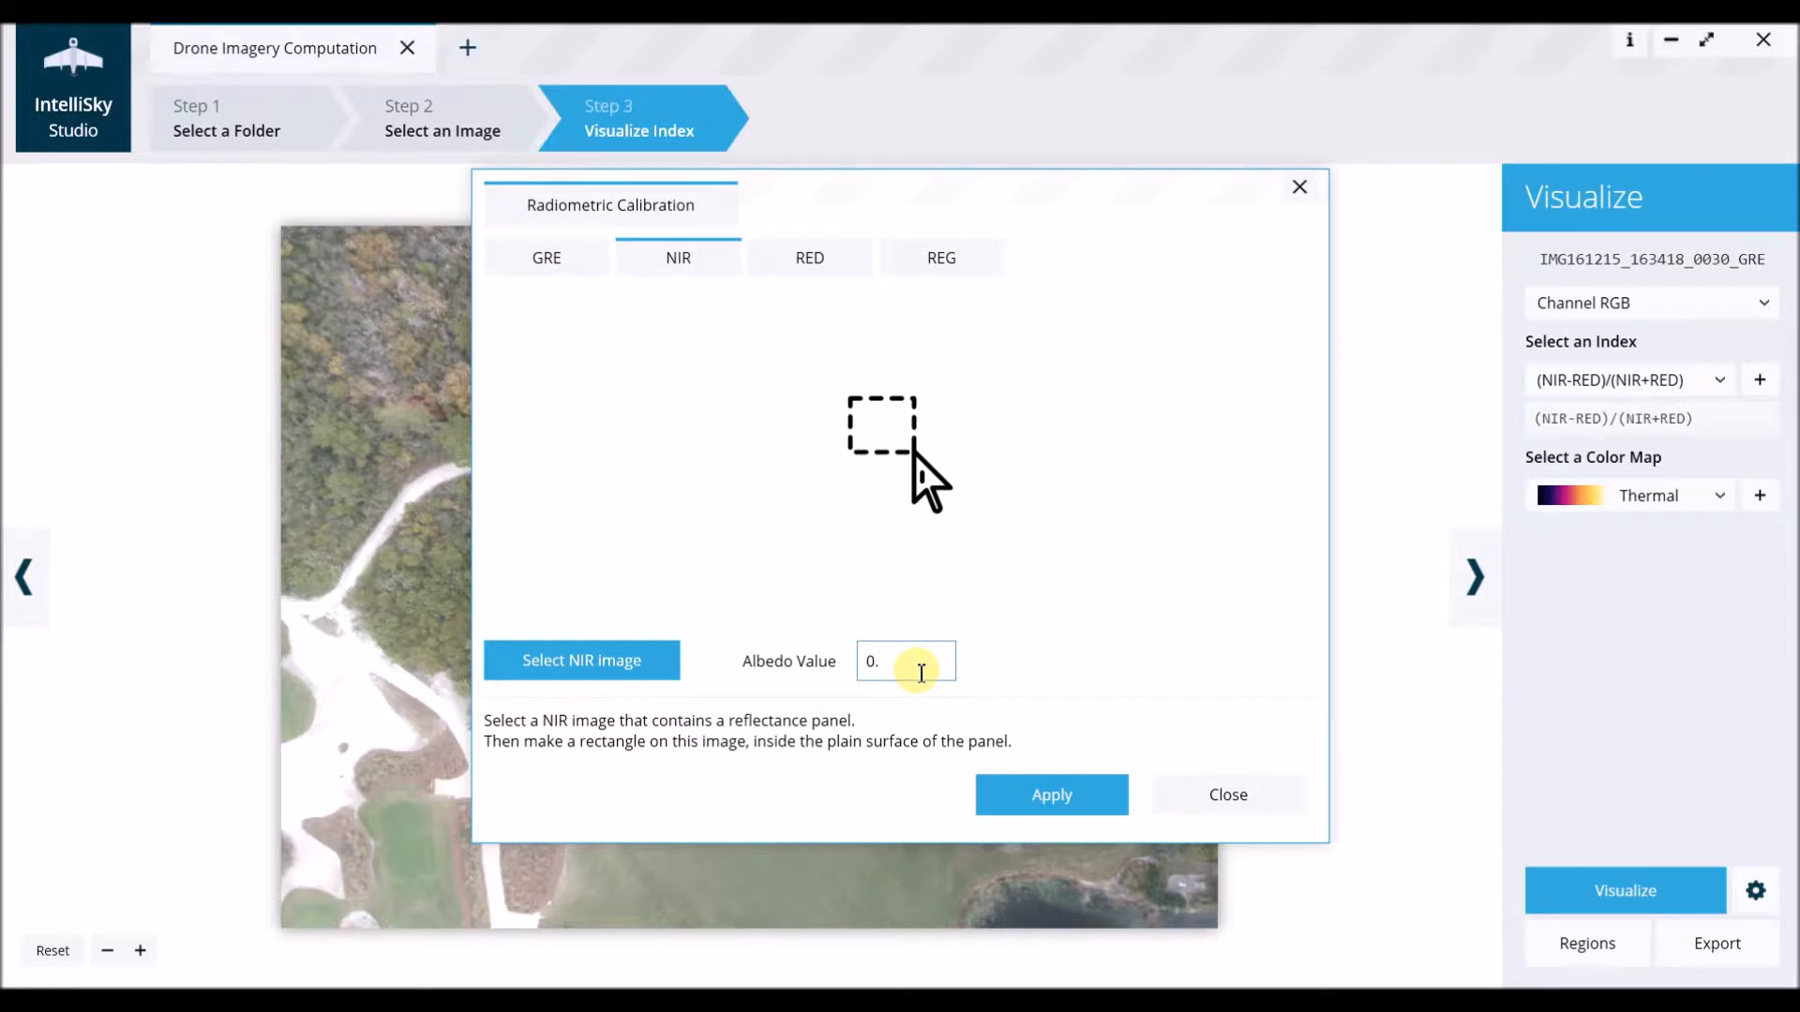
pyautogui.write('645')
pyautogui.click(525, 656)
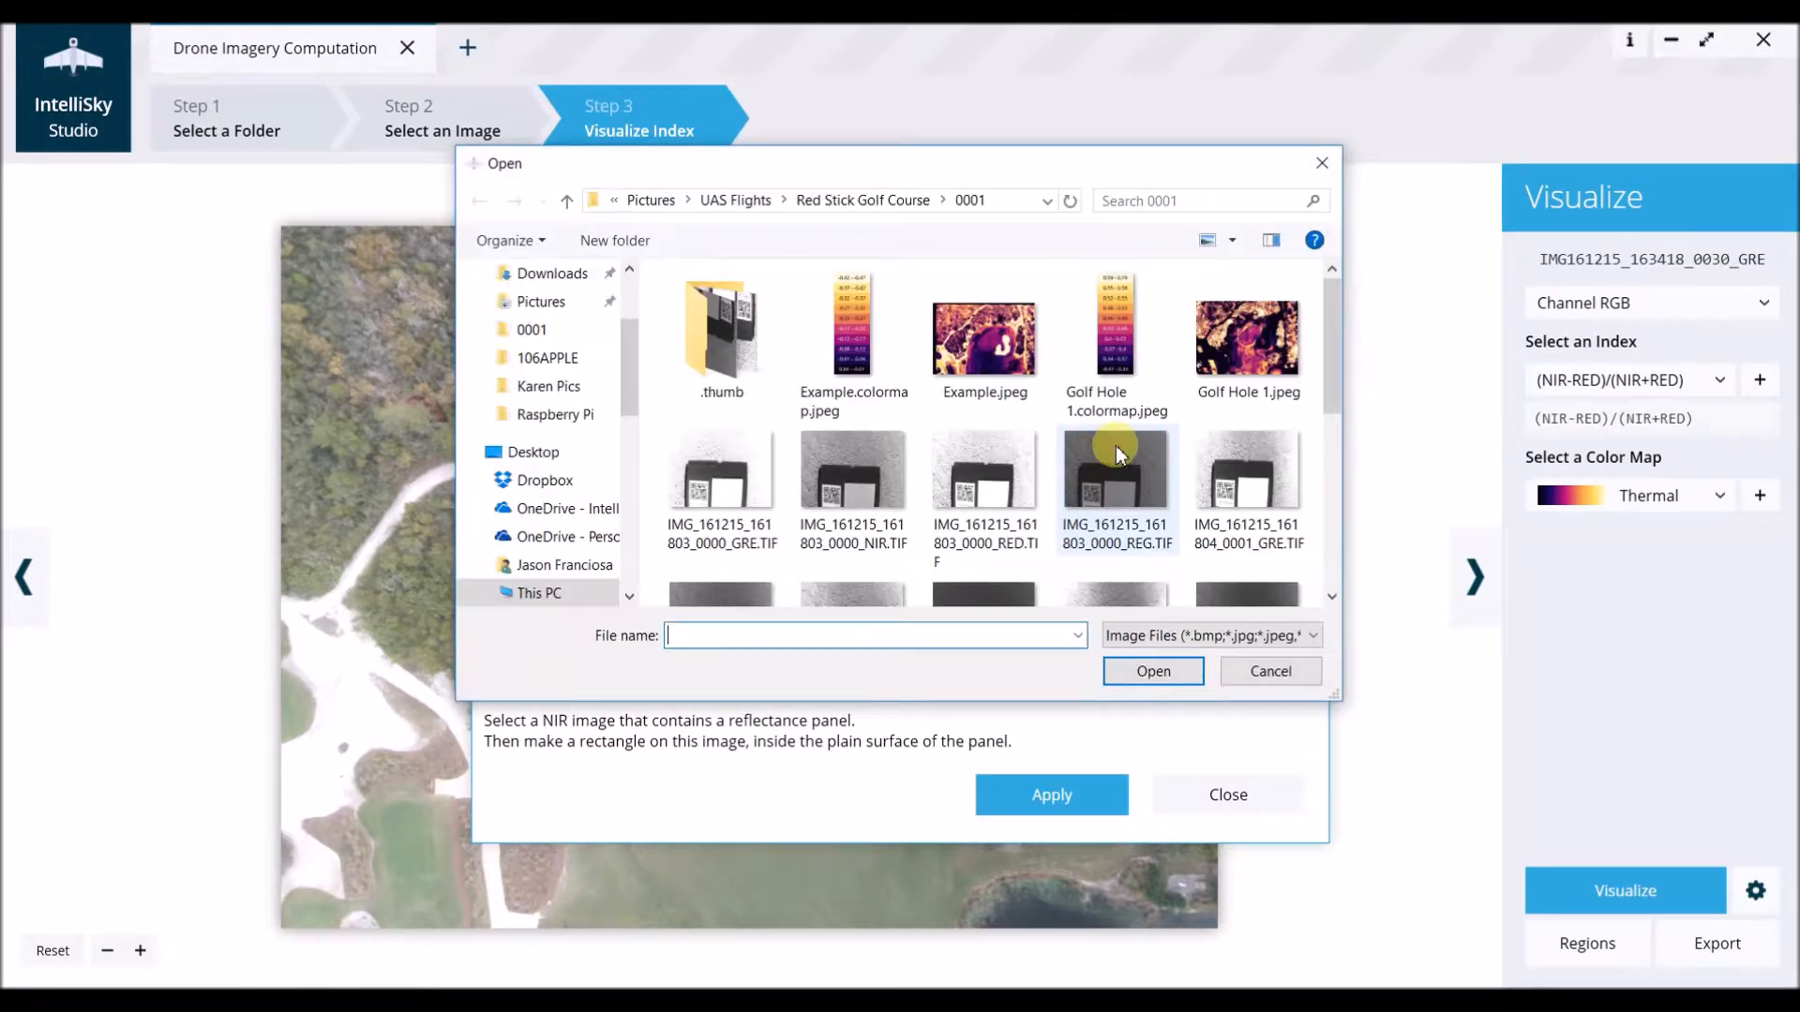
pyautogui.scroll(-3, 1116, 446)
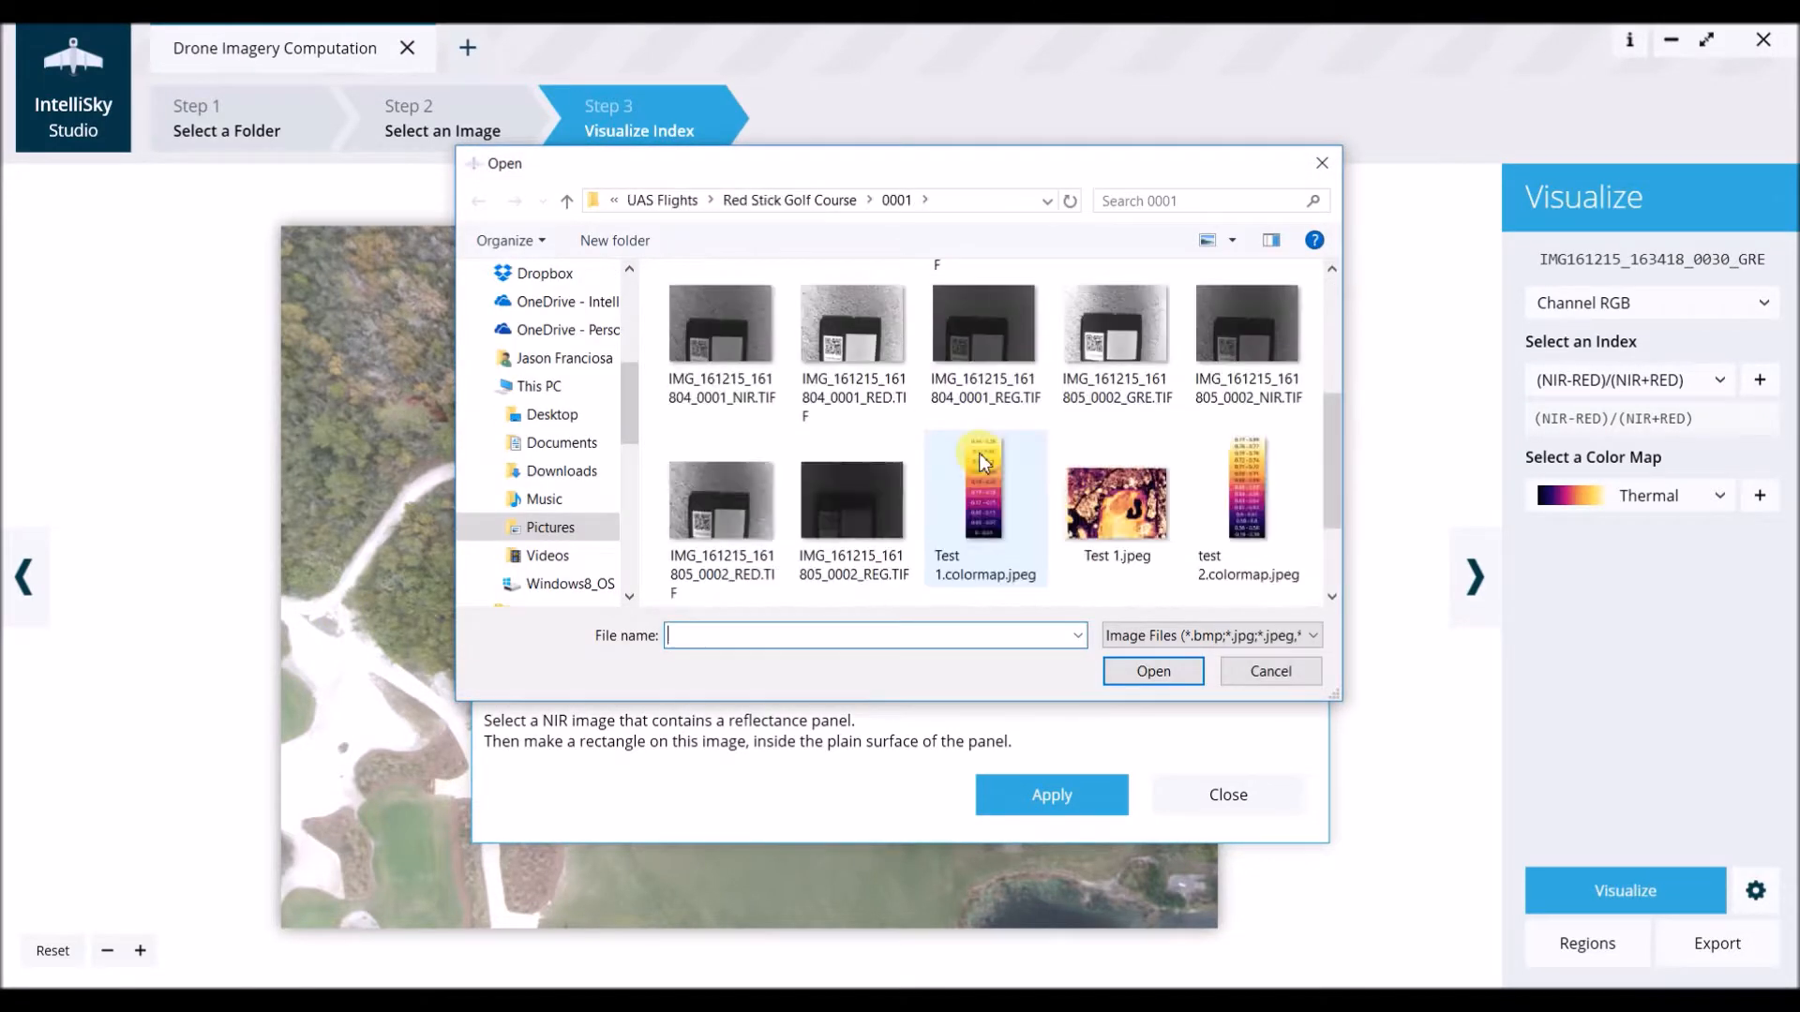
pyautogui.doubleClick(1253, 357)
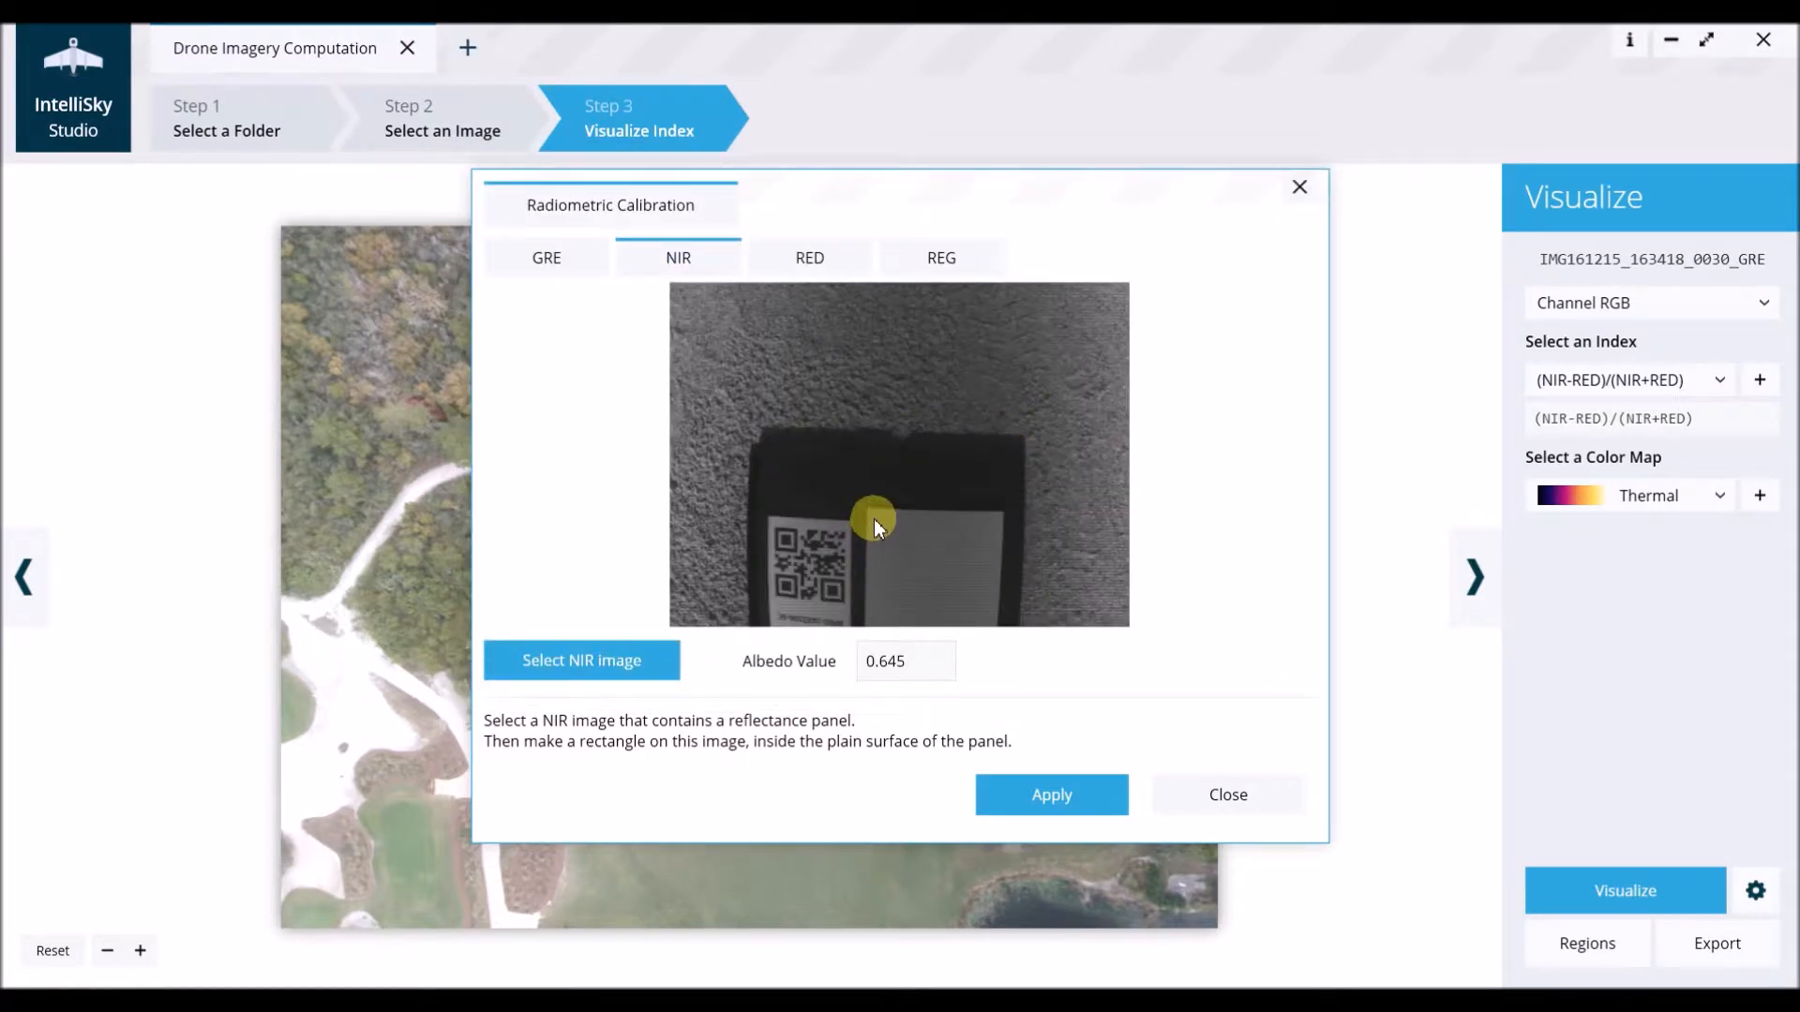
pyautogui.moveTo(925, 577); pyautogui.dragTo(991, 625)
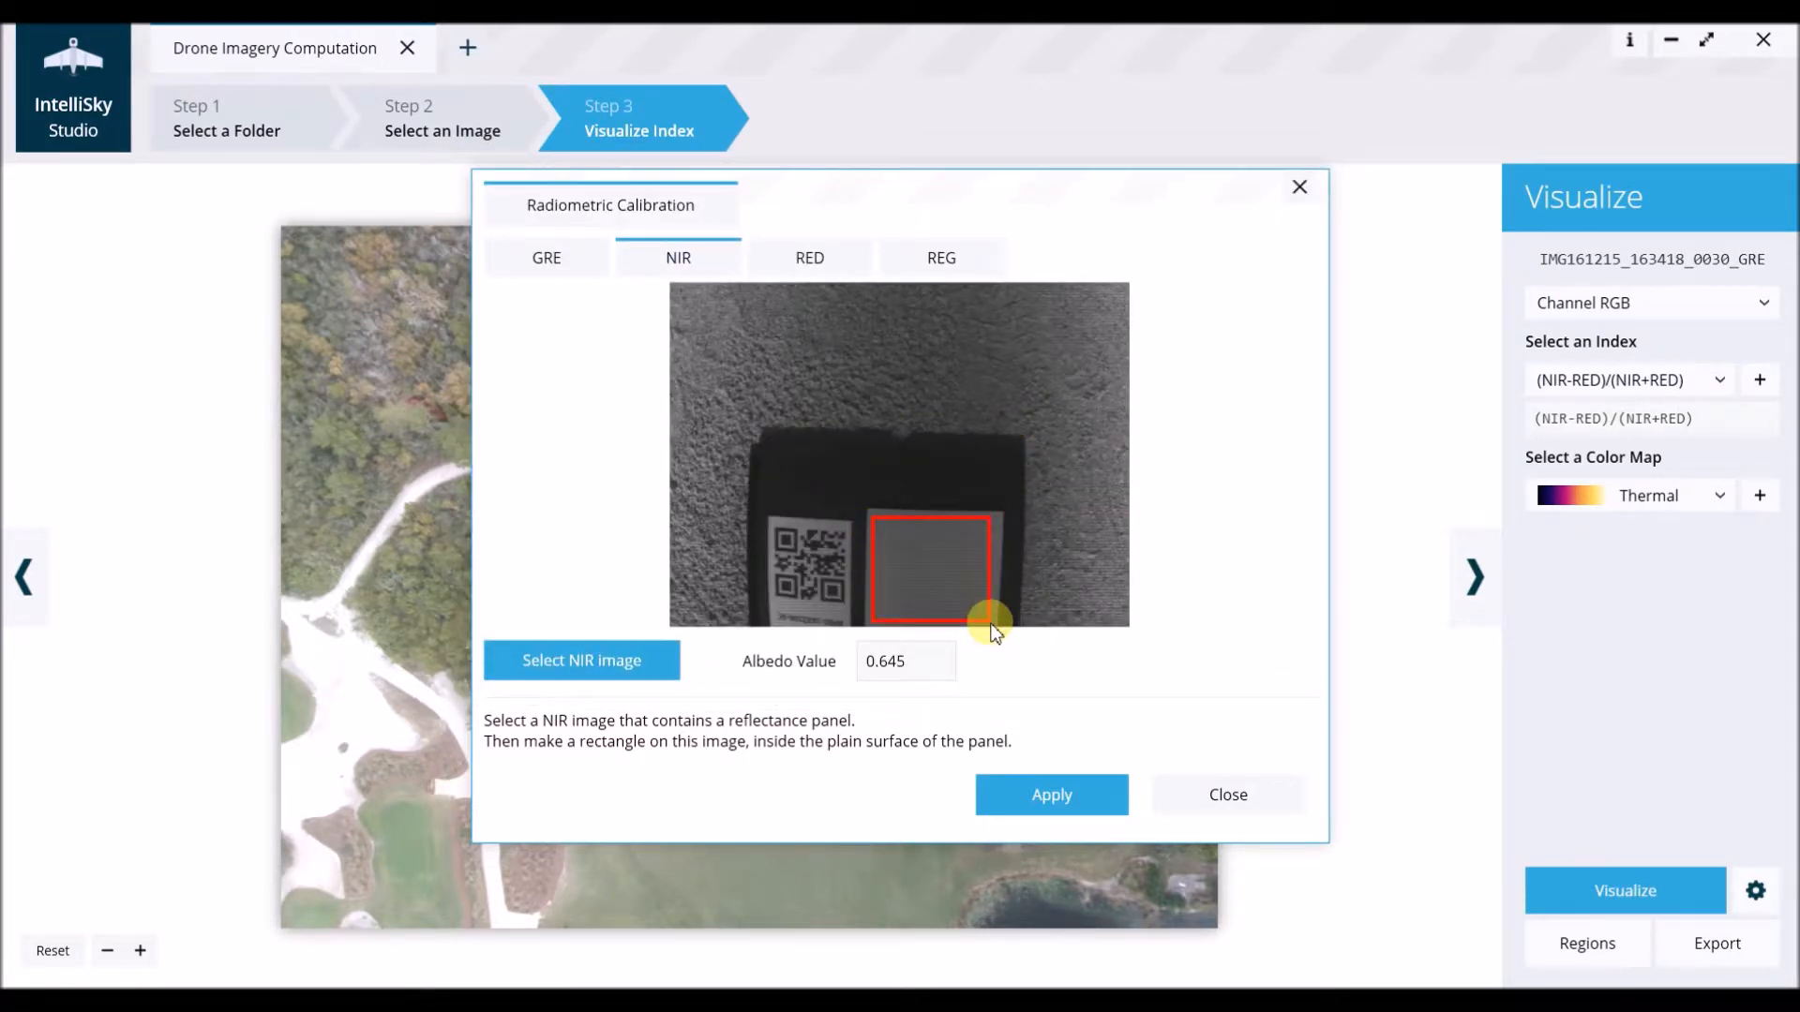
# - Set the RED calibration albedo to 0.7026, load IMG_161215_161805_0002_RED.TIF and outline the plain surface of the reflectance panel
pyautogui.click(793, 254)
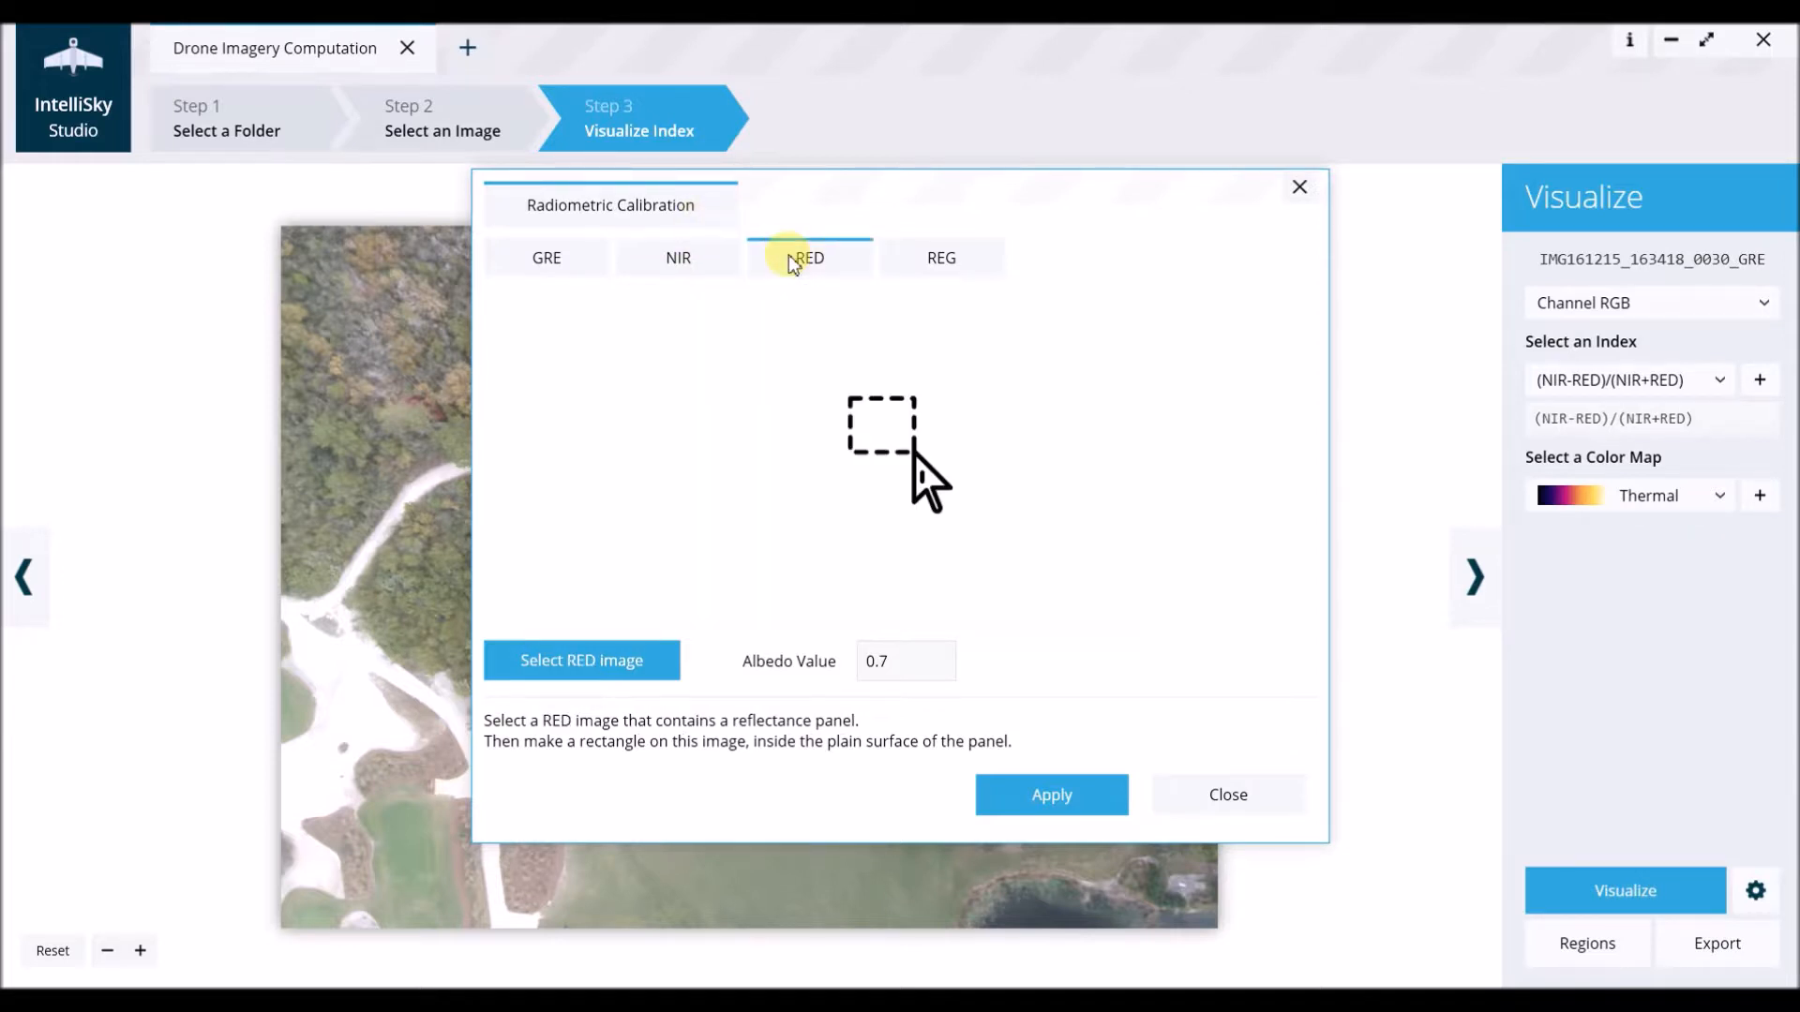
pyautogui.click(908, 661)
pyautogui.write('026')
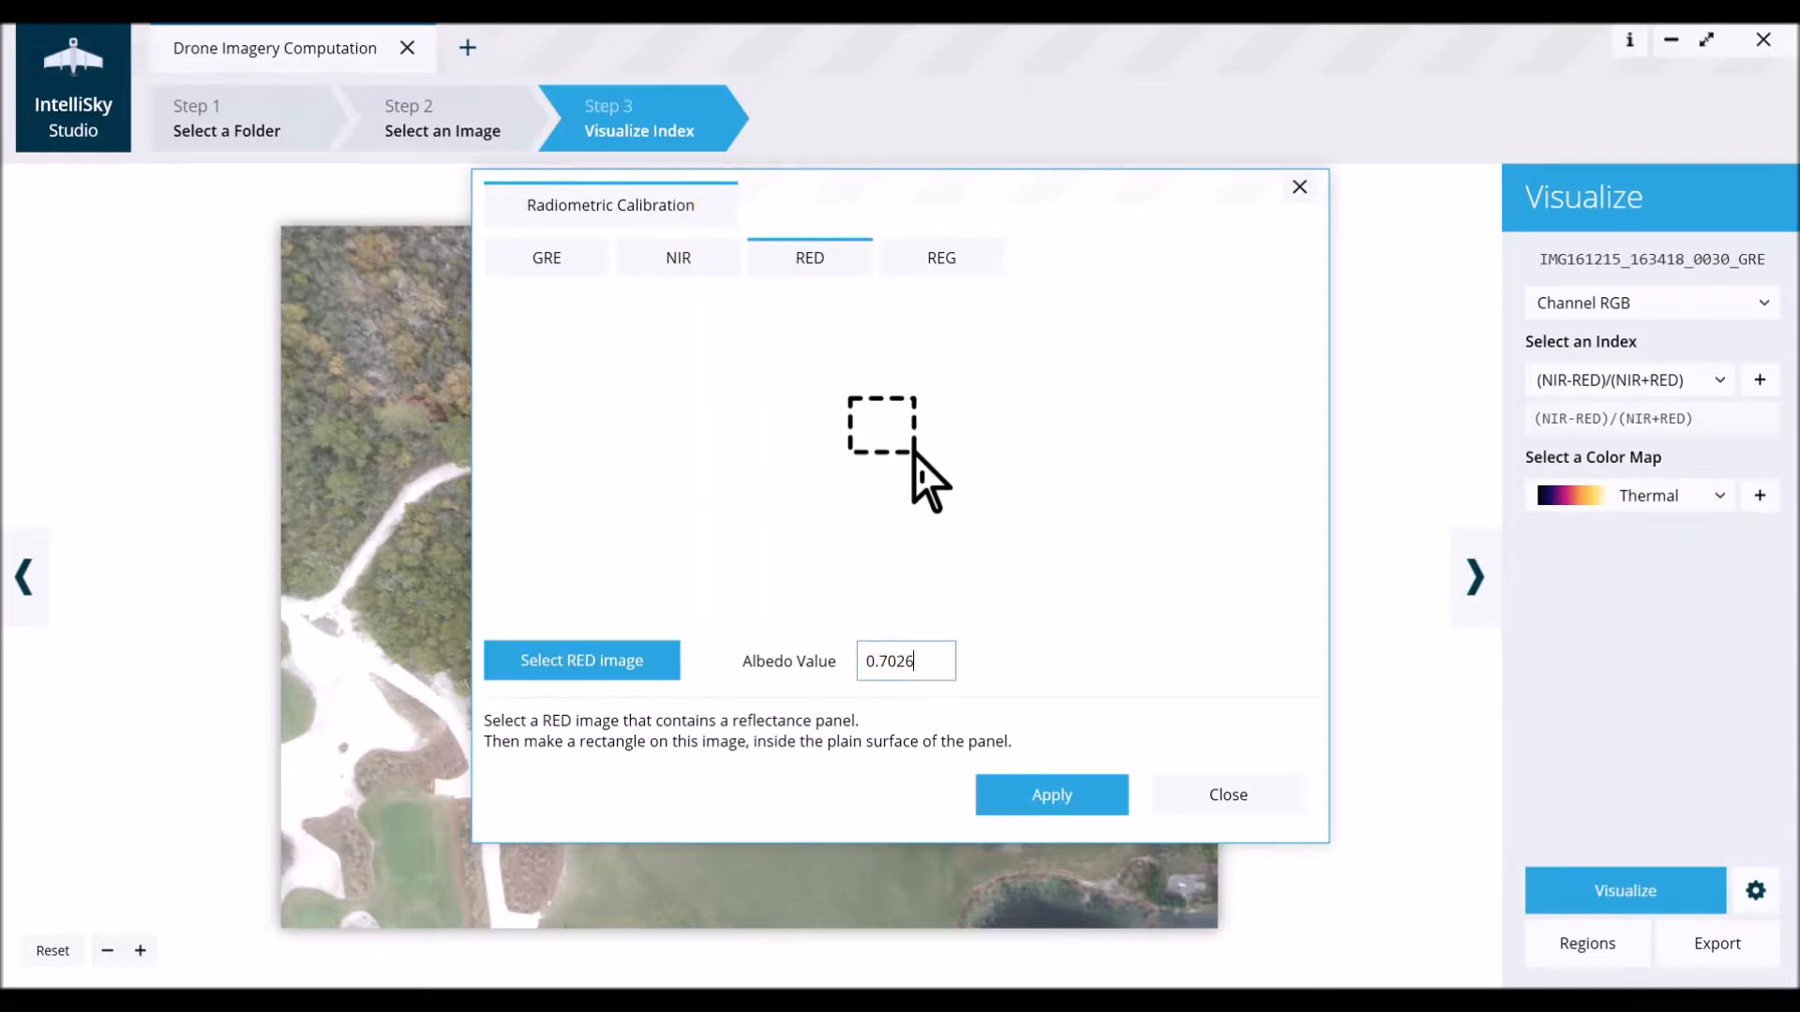
pyautogui.click(574, 663)
pyautogui.scroll(-3, 1040, 494)
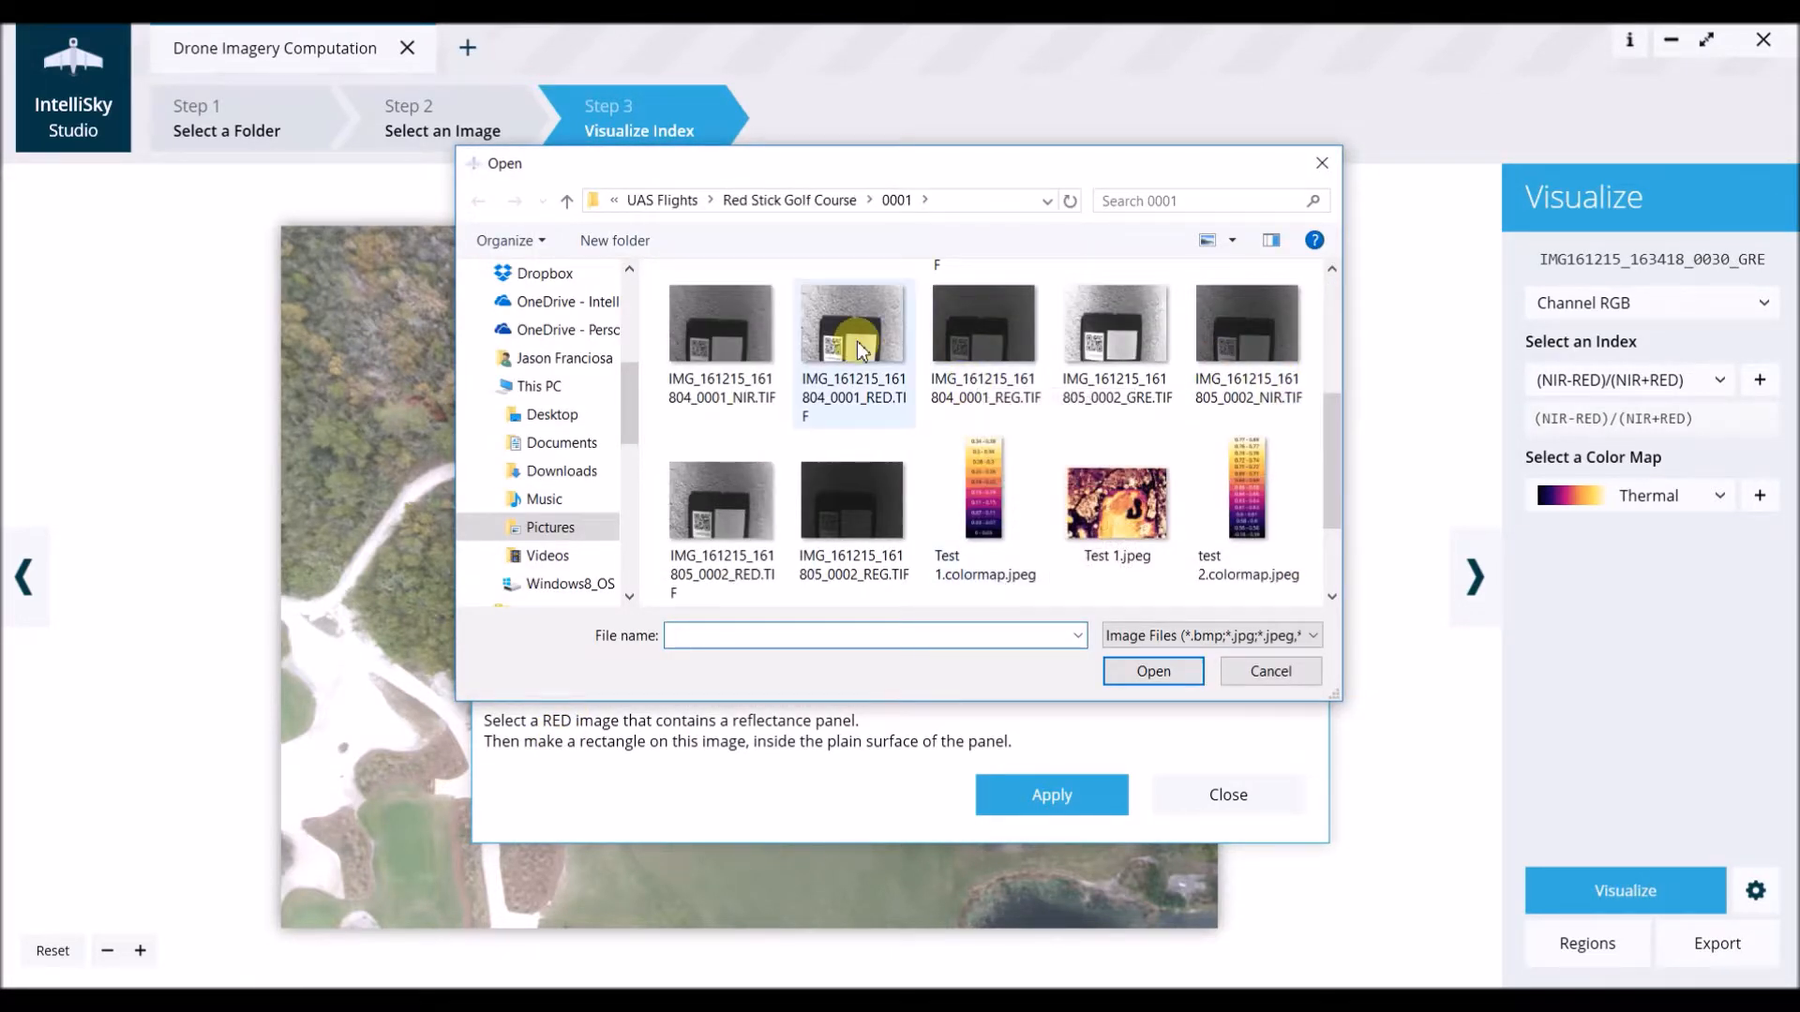
pyautogui.doubleClick(775, 481)
pyautogui.moveTo(886, 509); pyautogui.dragTo(989, 618)
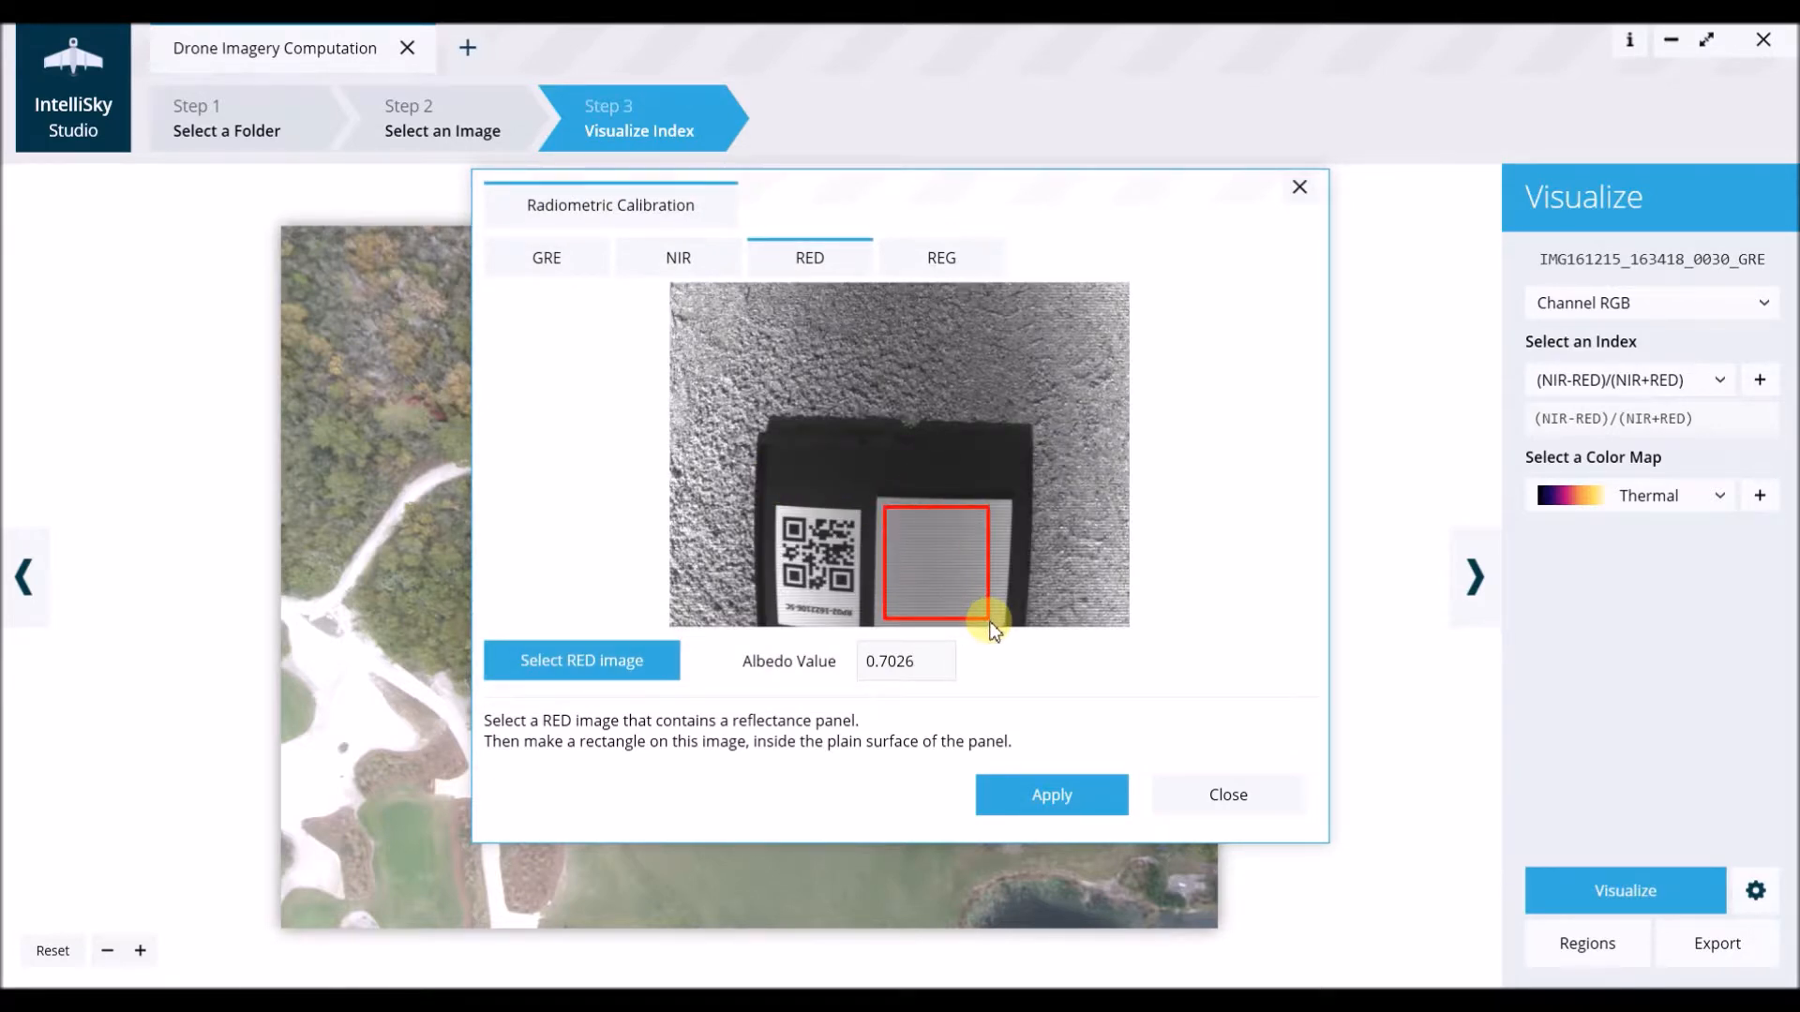
# - Load IMG_161215_161805_0002_REG.TIF for REG with albedo 0.68, outline the panel's plain surface and apply the radiometric calibration
pyautogui.click(932, 262)
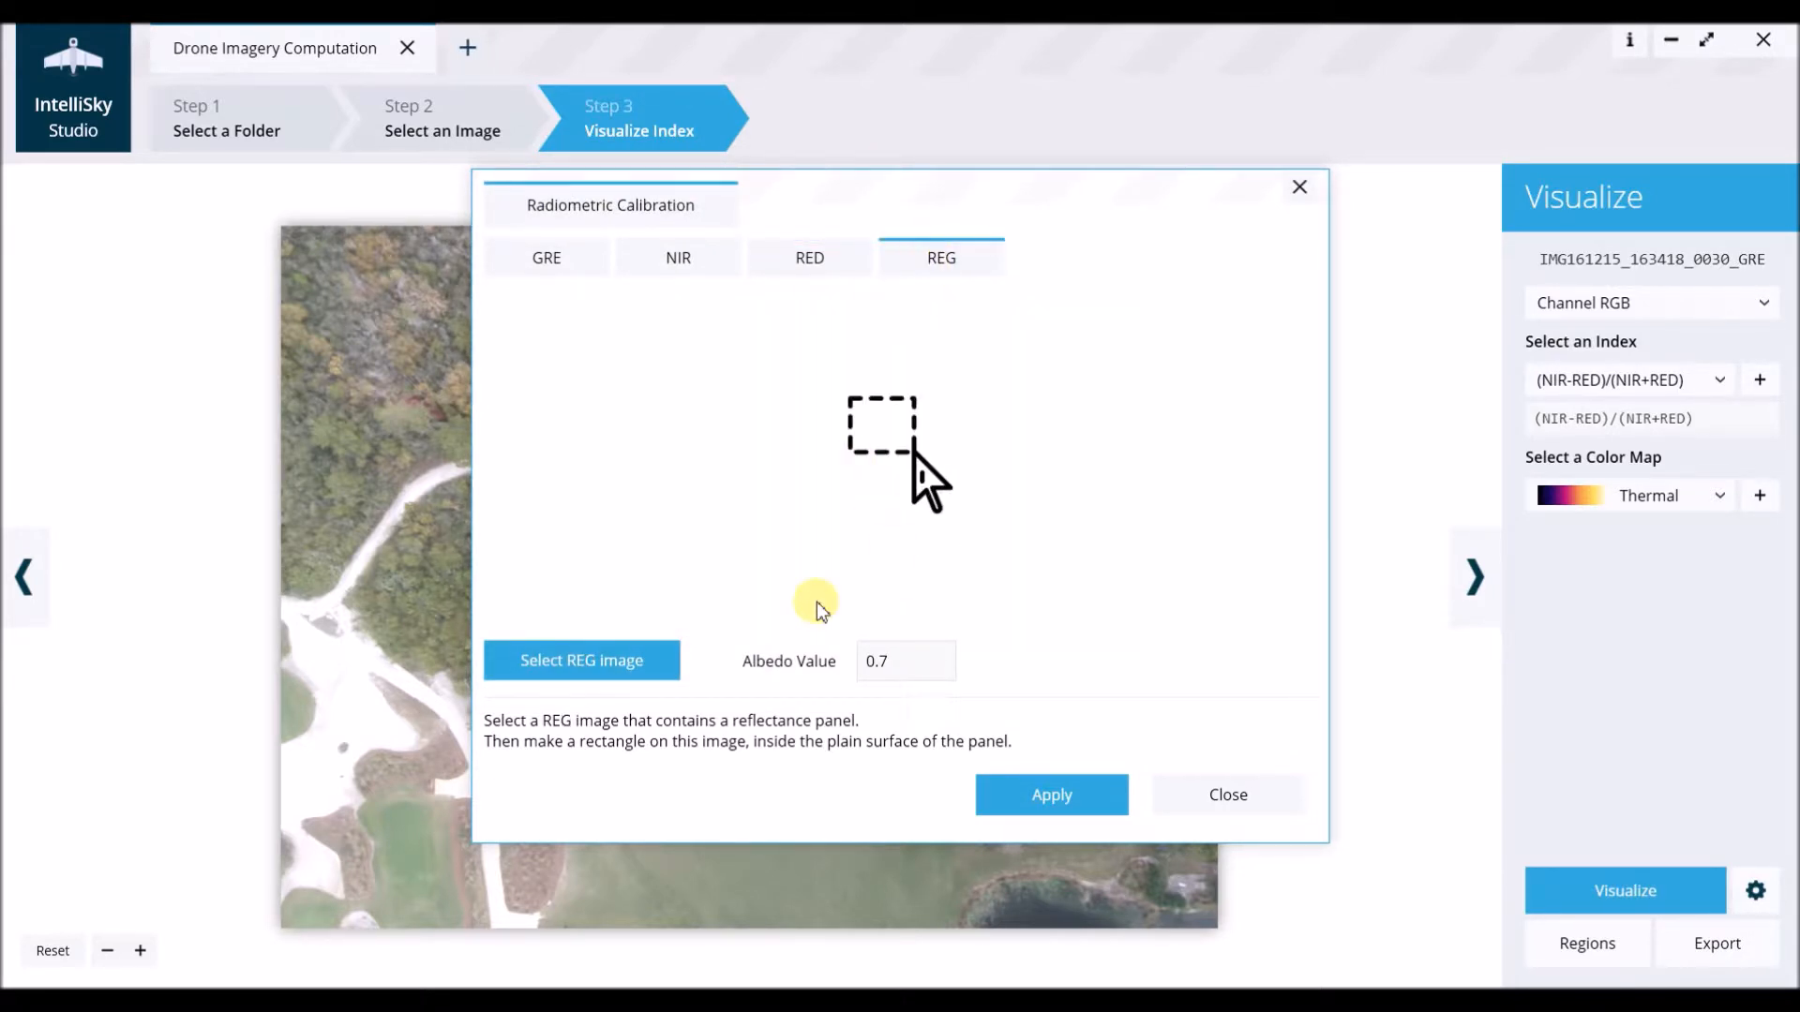
pyautogui.click(563, 659)
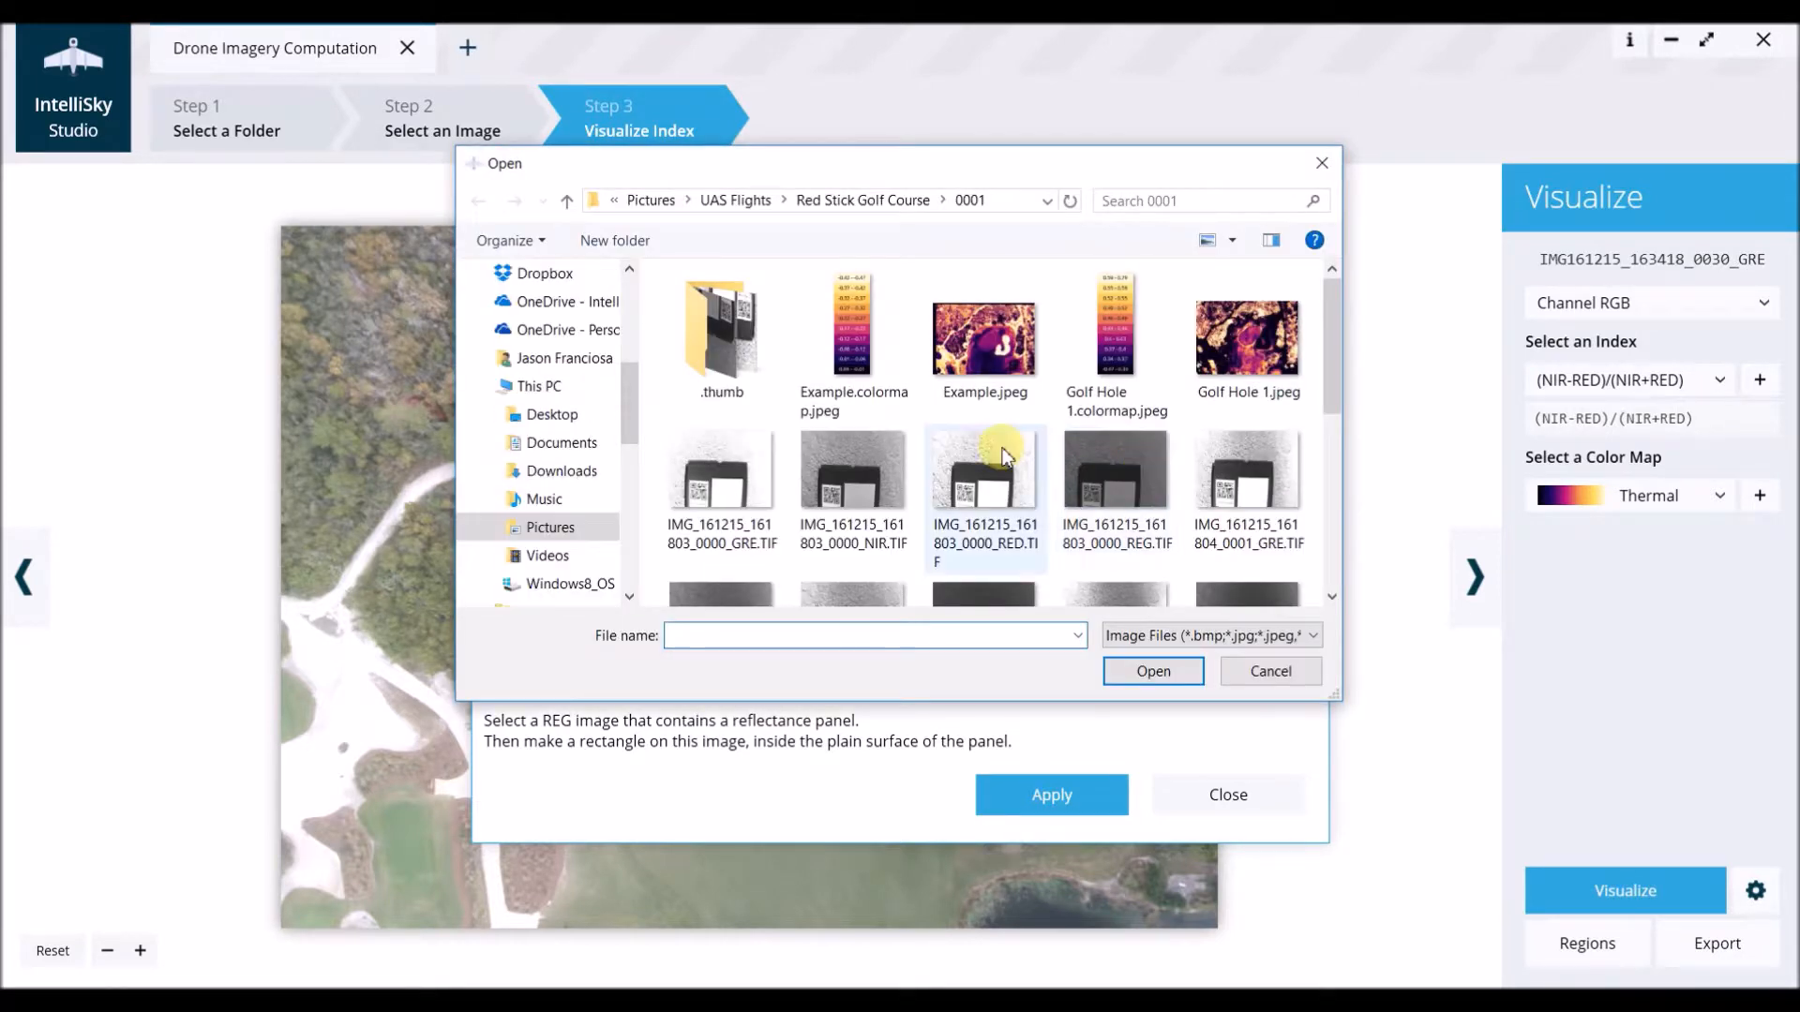
pyautogui.scroll(-3, 1002, 457)
pyautogui.doubleClick(868, 431)
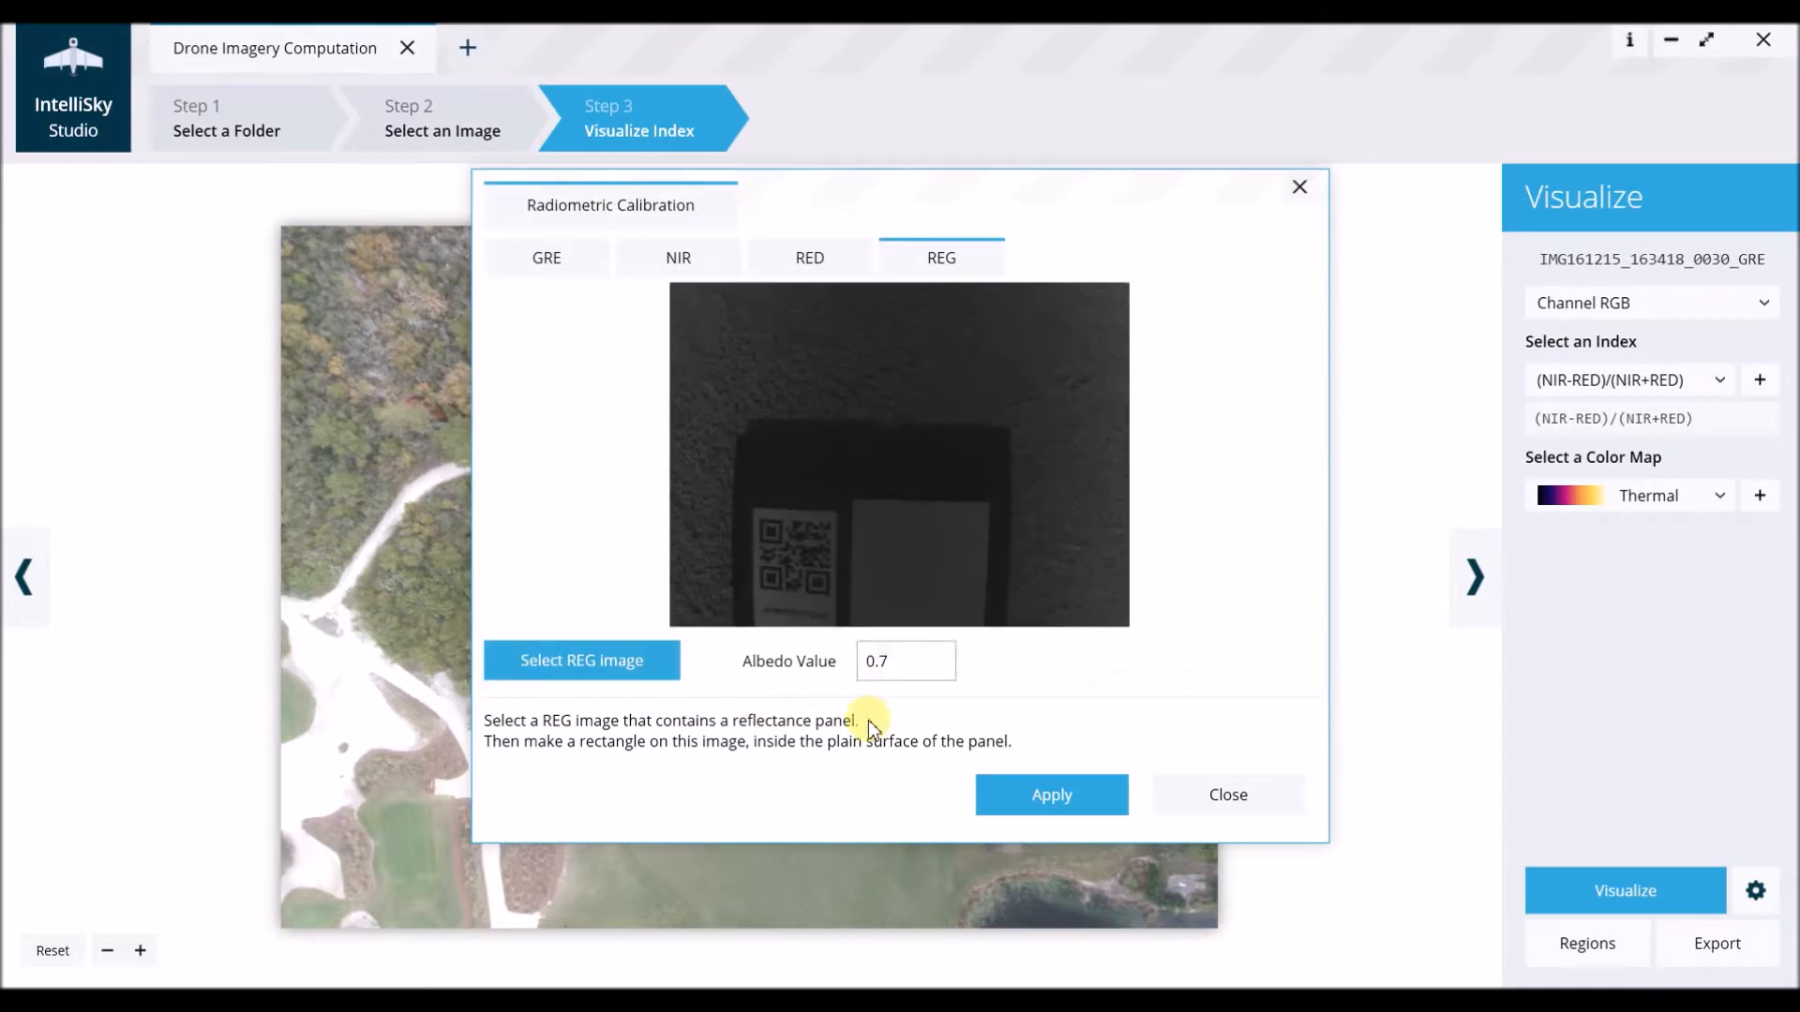
pyautogui.click(923, 665)
pyautogui.write('0.68')
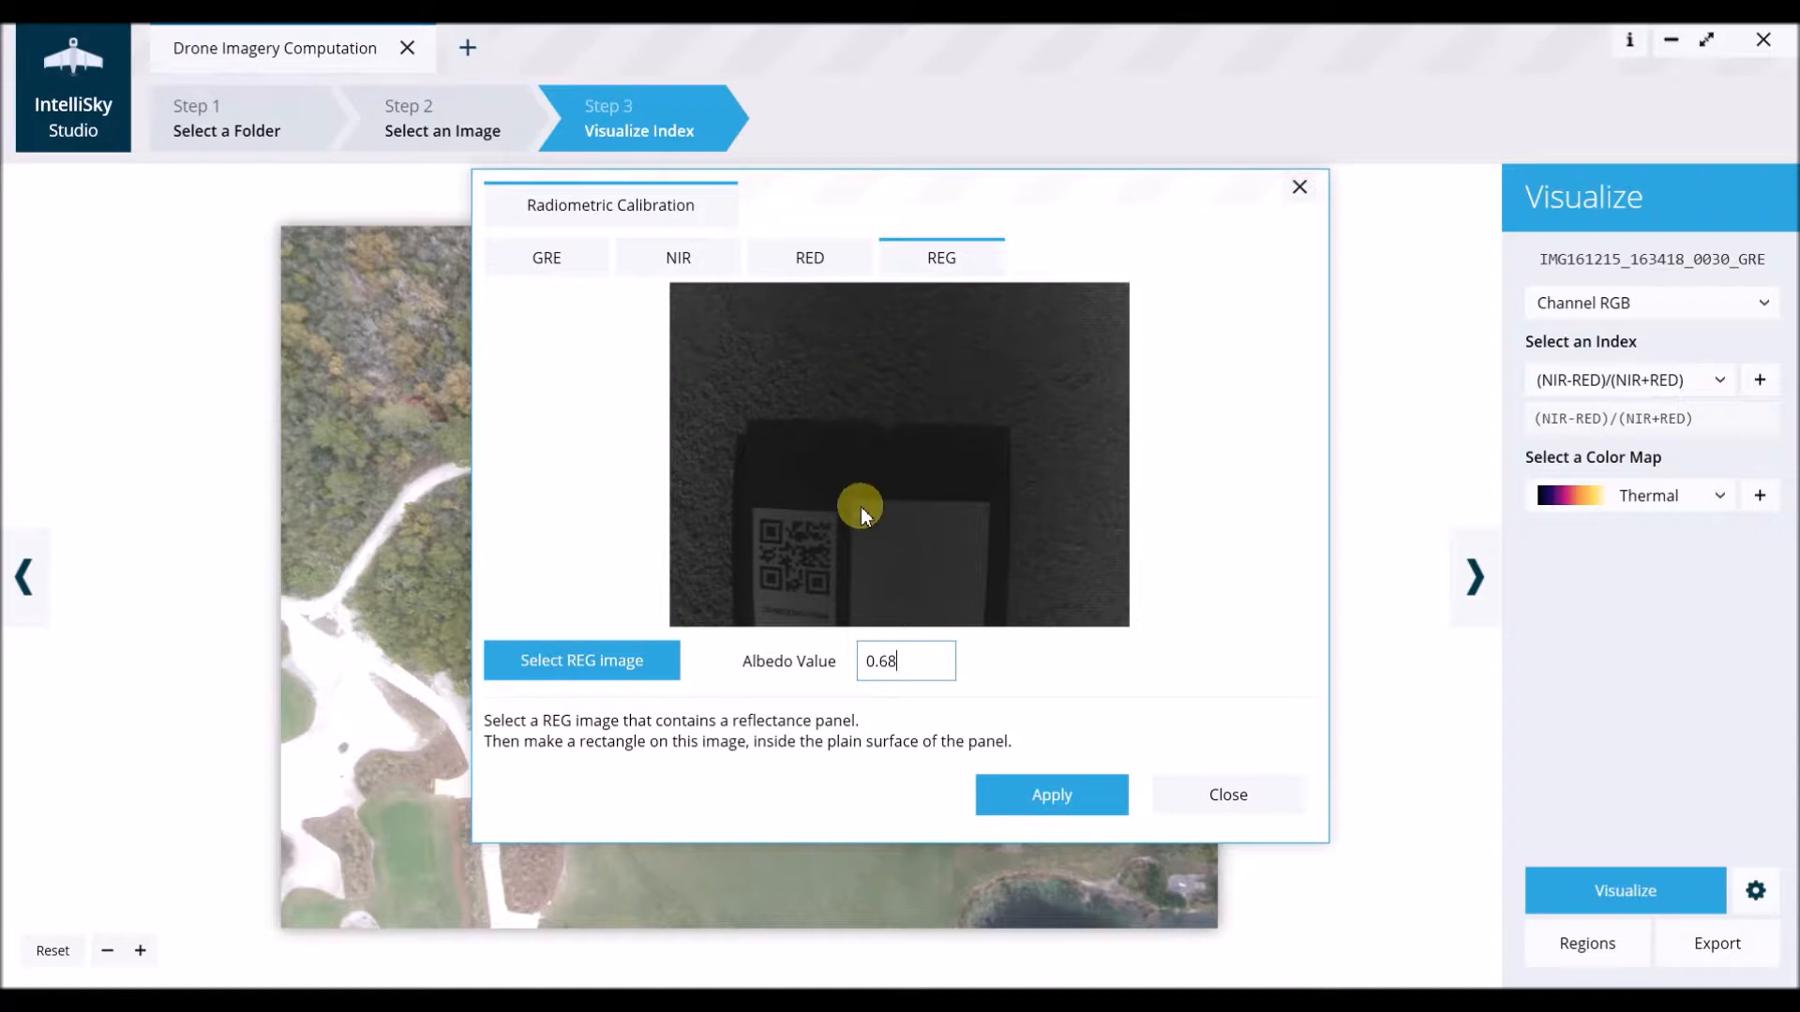
pyautogui.moveTo(861, 506); pyautogui.dragTo(972, 621)
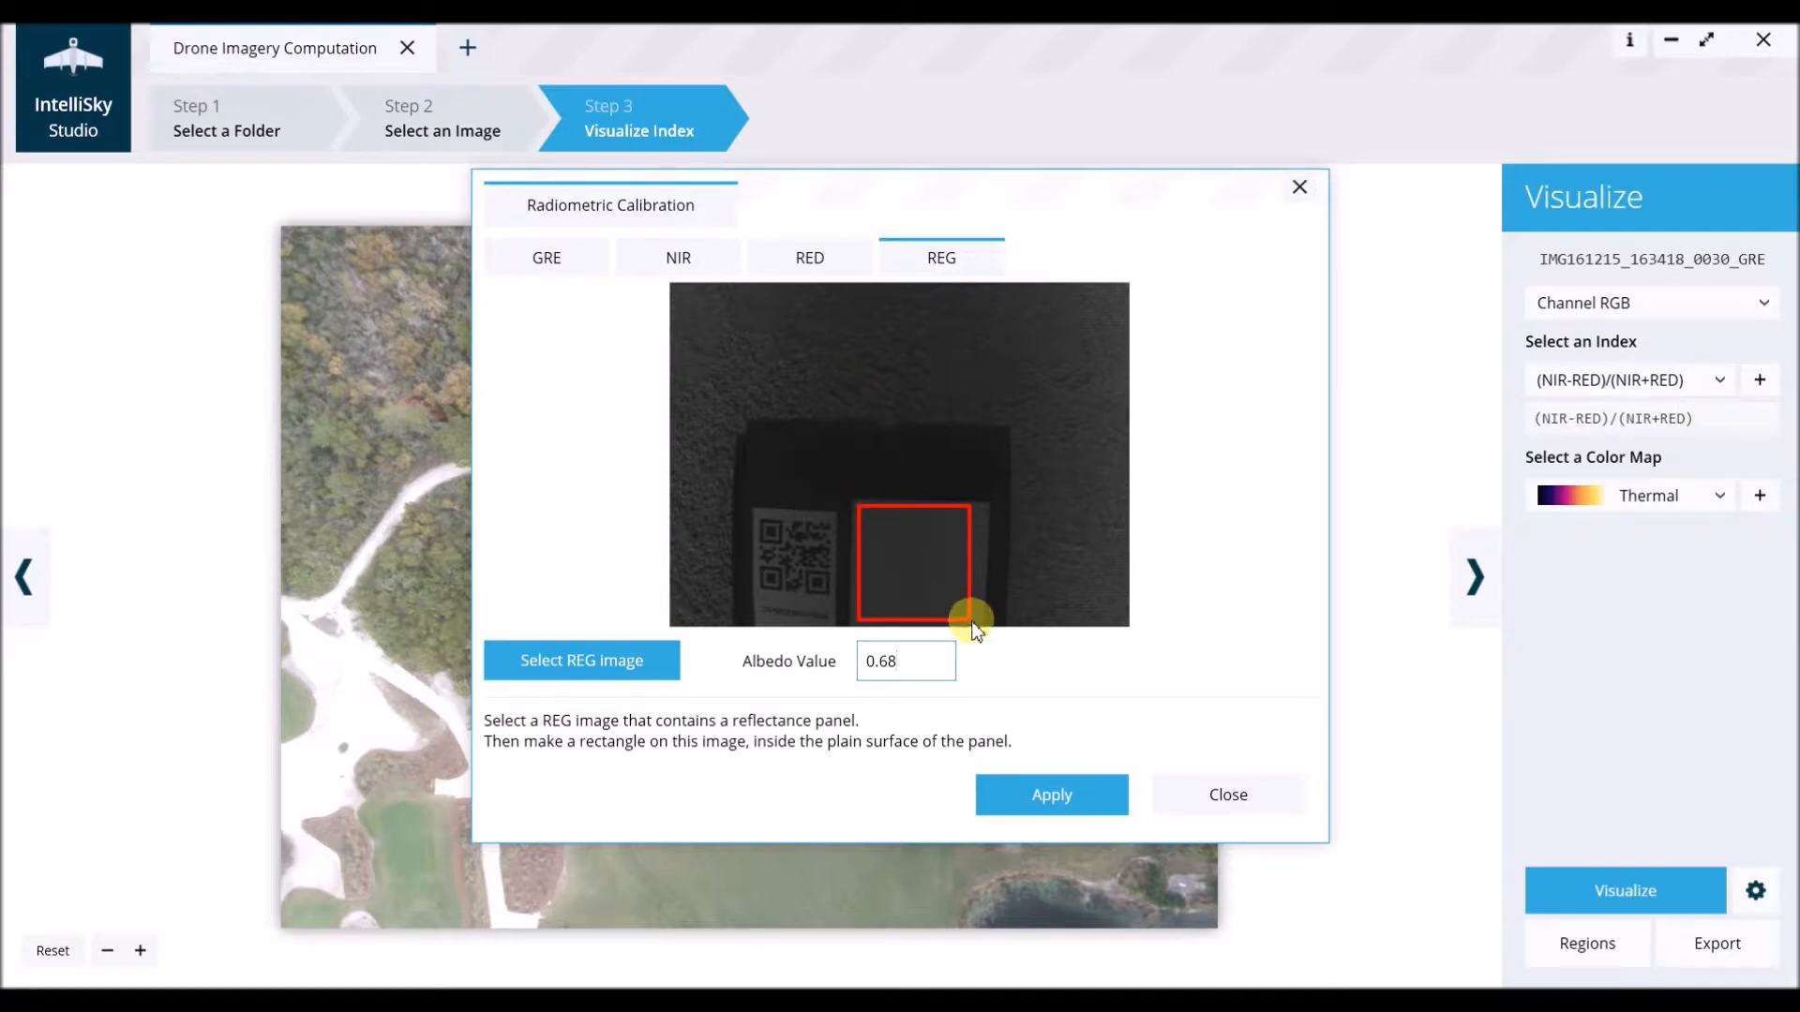
pyautogui.click(1031, 802)
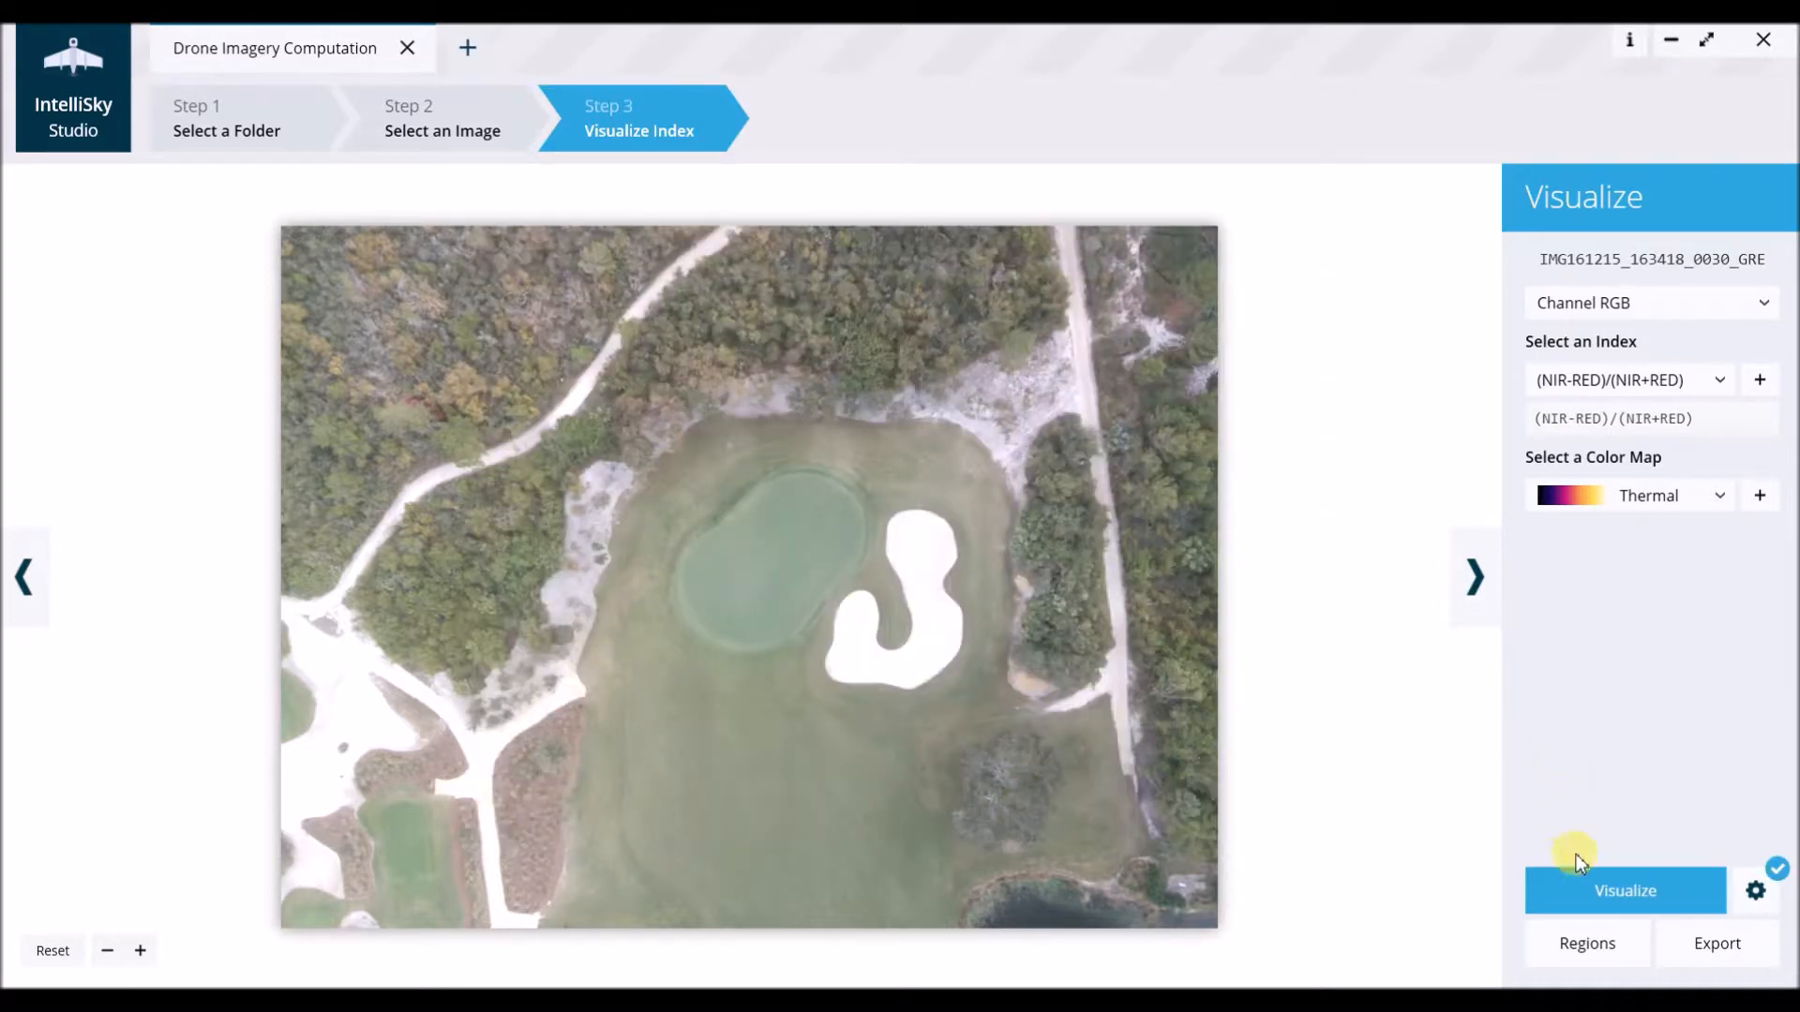
# - Visualize the index map and move the blue region onto the north-east part of the oval putting green
pyautogui.click(1601, 897)
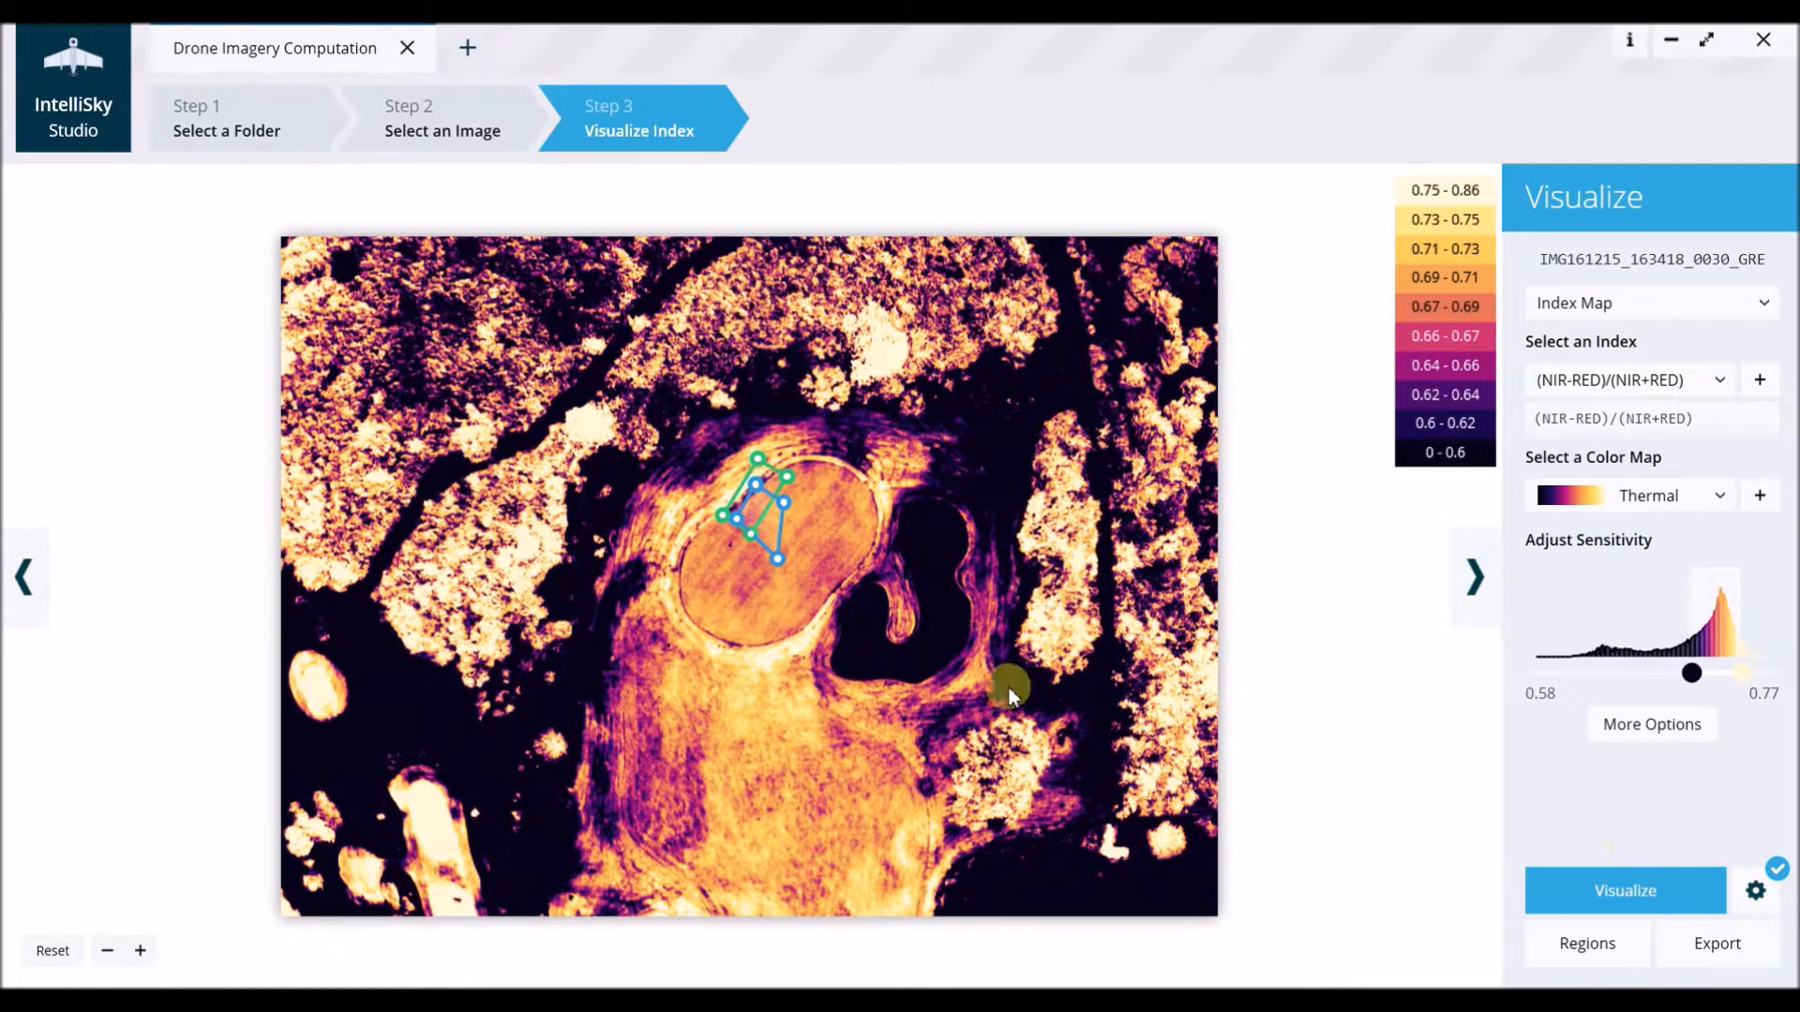
pyautogui.moveTo(793, 541); pyautogui.dragTo(834, 514)
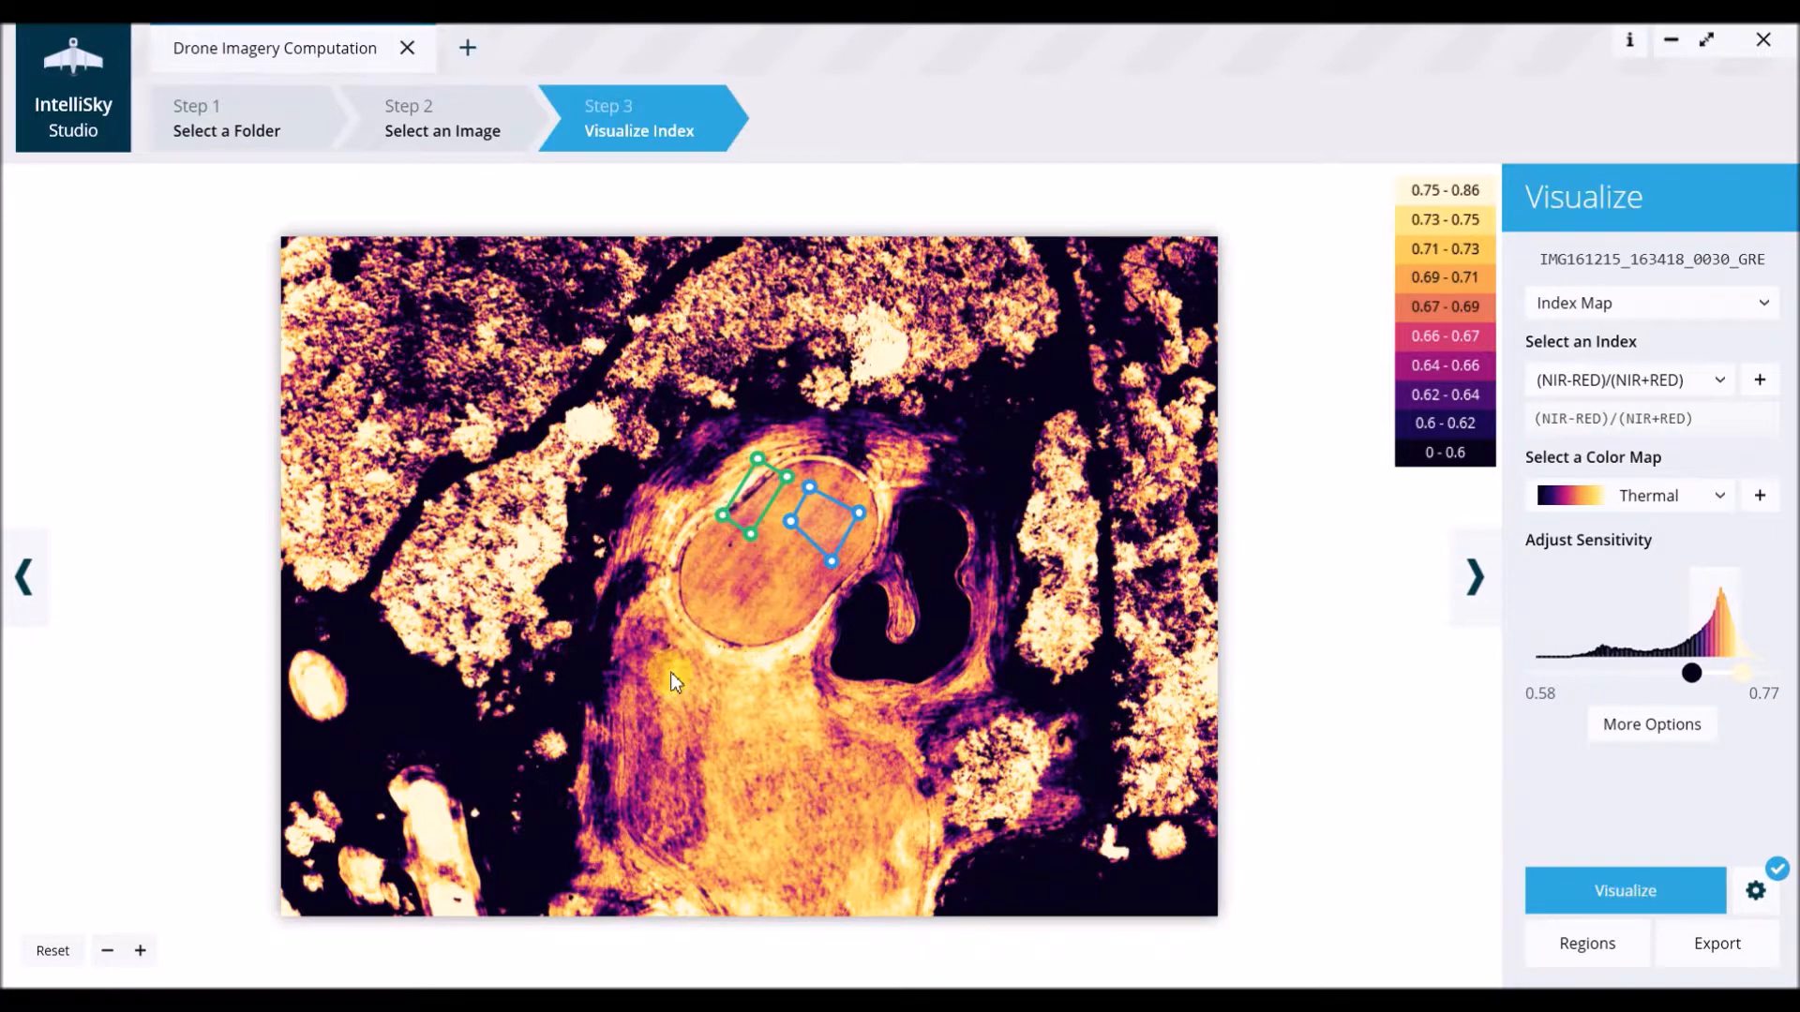
# - Widen the index map's sensitivity range to 0.00–0.86, and narrow and shift it to 0.48–0.79
pyautogui.moveTo(1715, 623); pyautogui.dragTo(1486, 681)
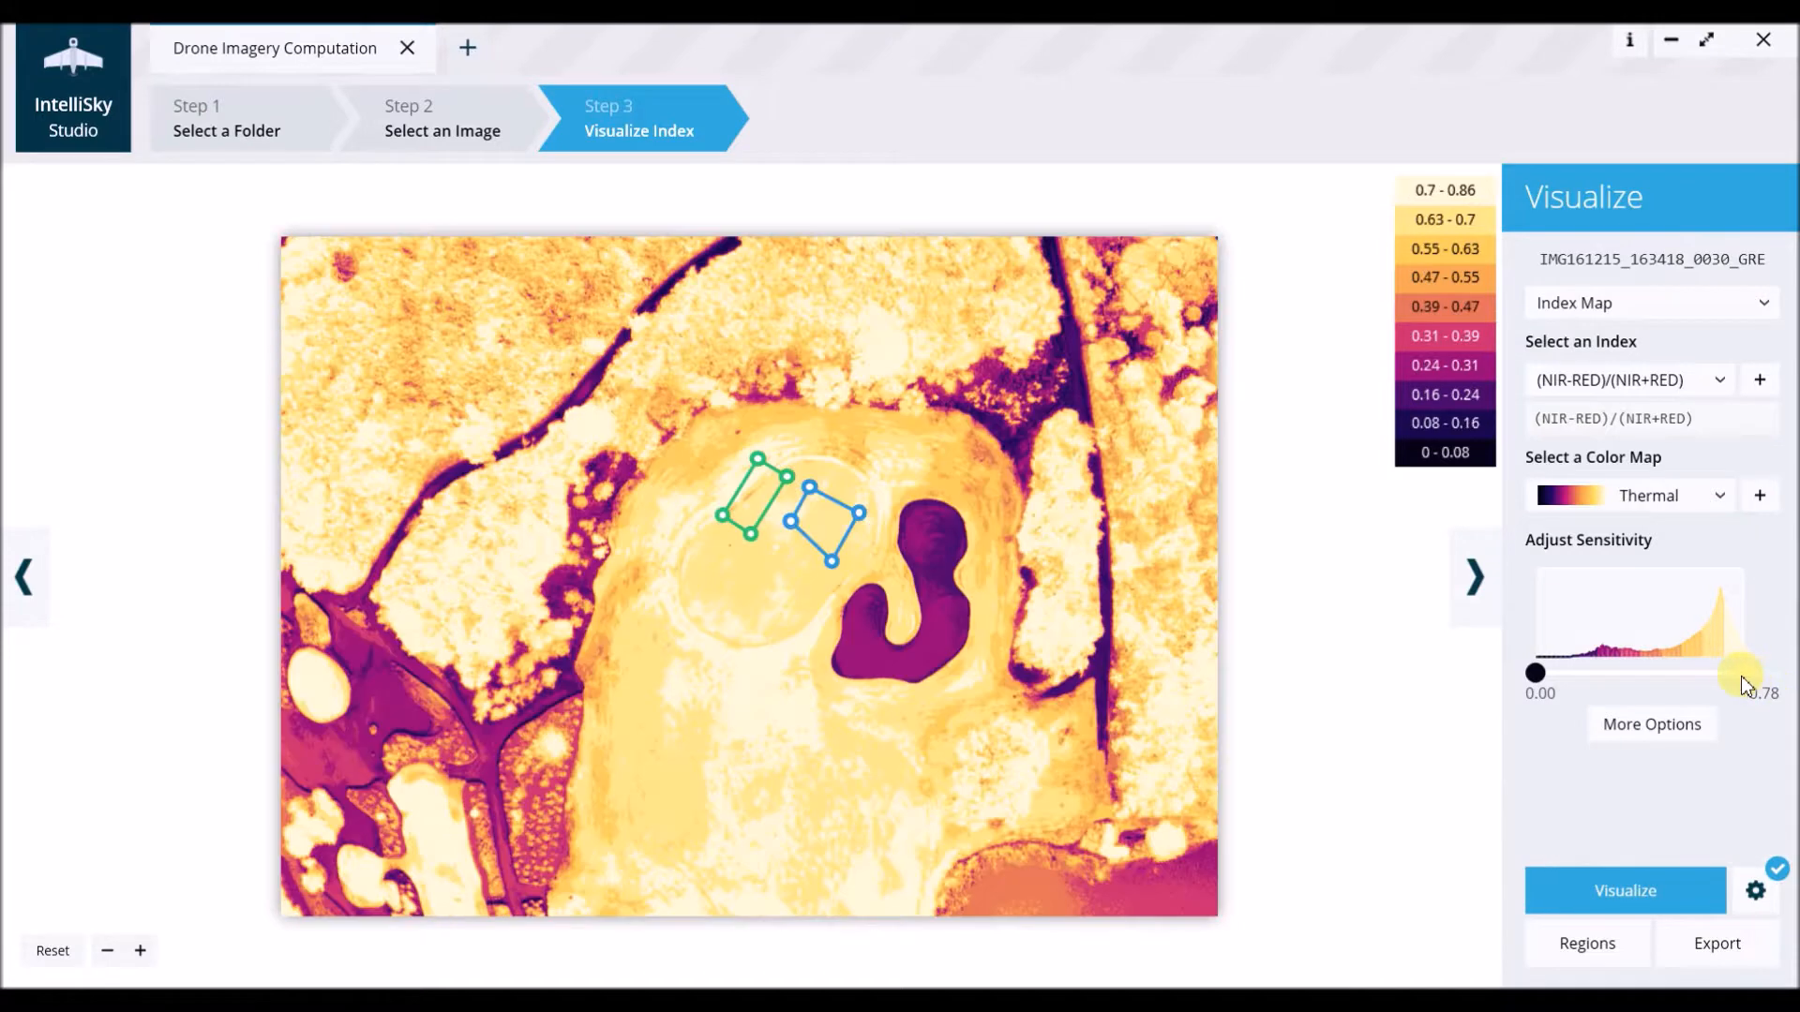
pyautogui.moveTo(1744, 675); pyautogui.dragTo(1796, 689)
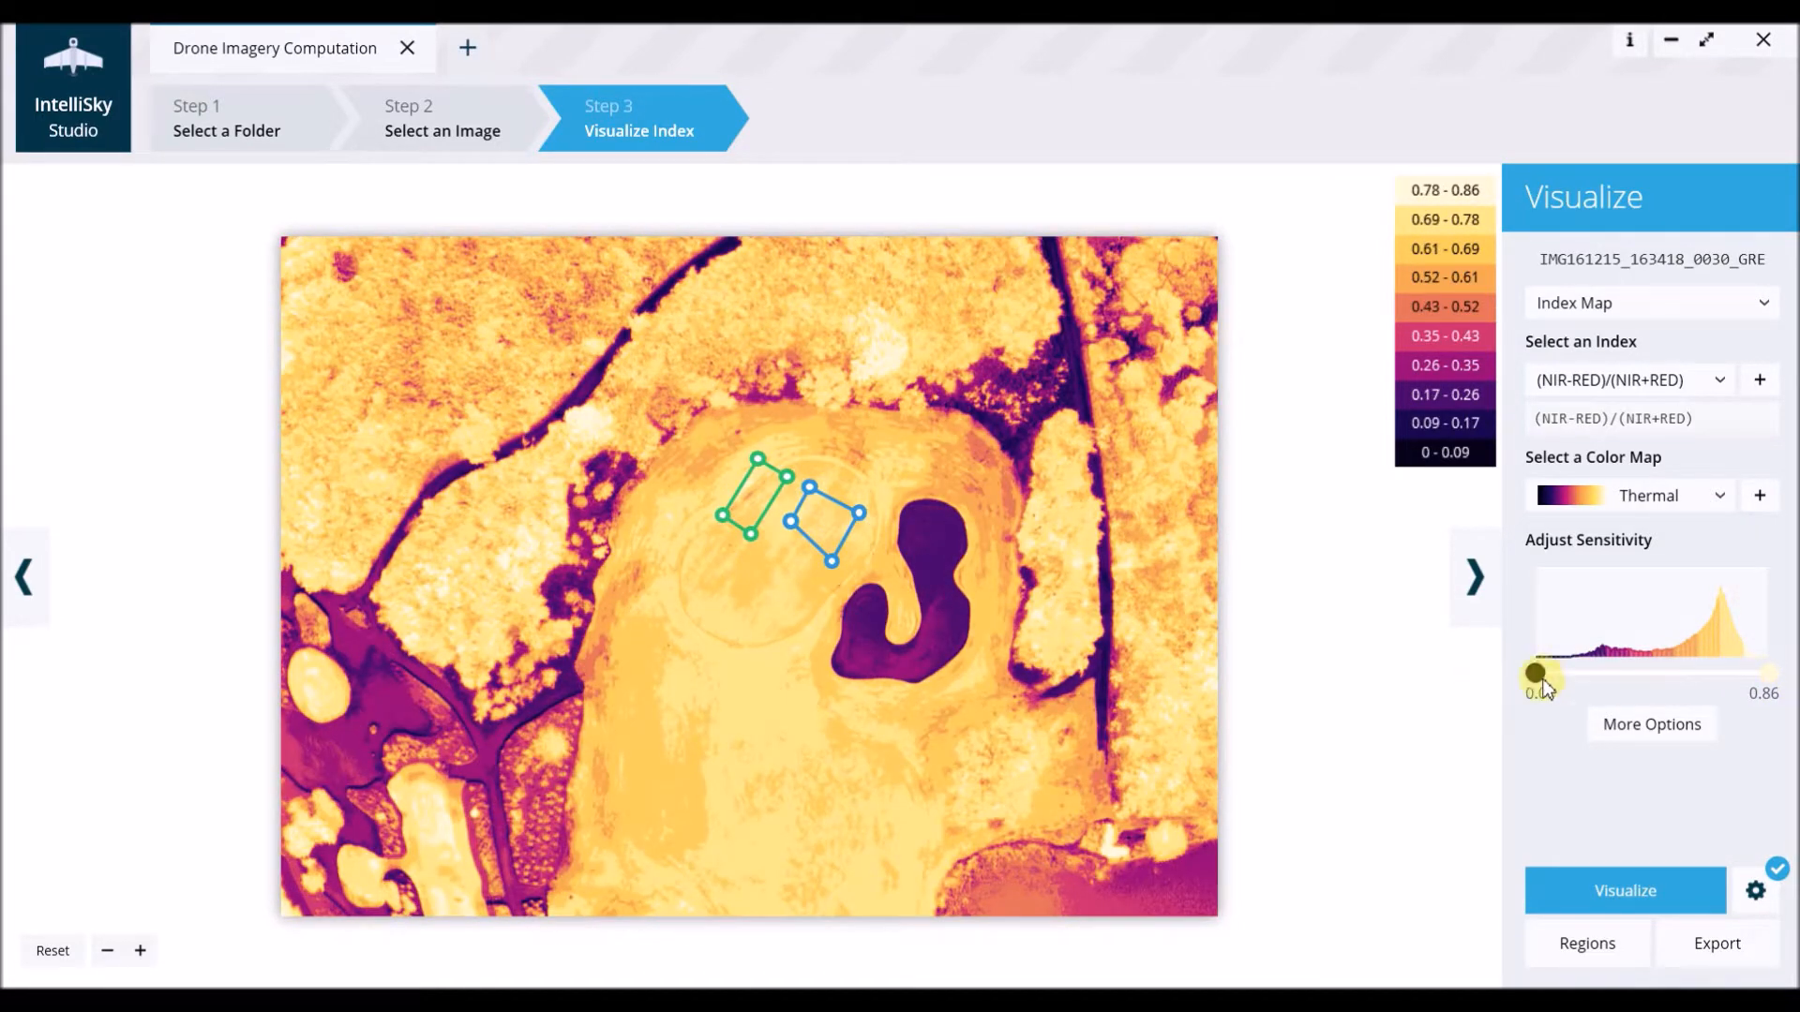
pyautogui.moveTo(1540, 682); pyautogui.dragTo(1682, 675)
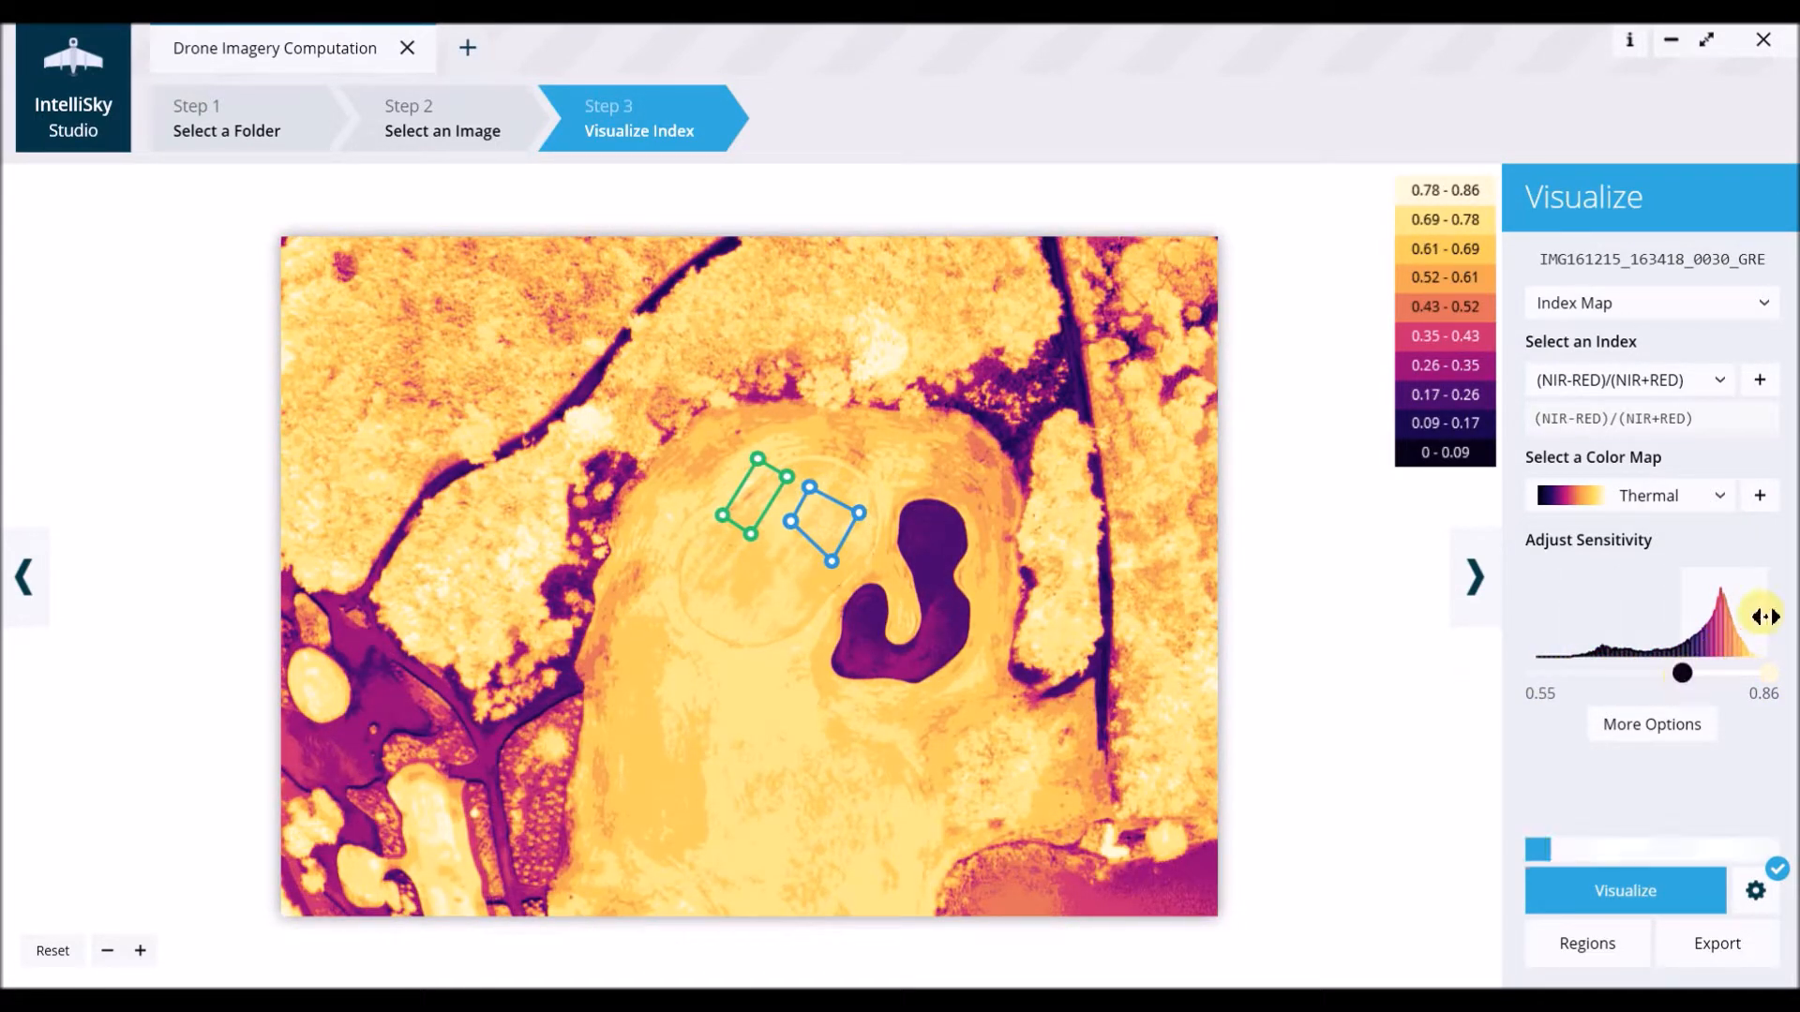
pyautogui.moveTo(1744, 614); pyautogui.dragTo(1724, 614)
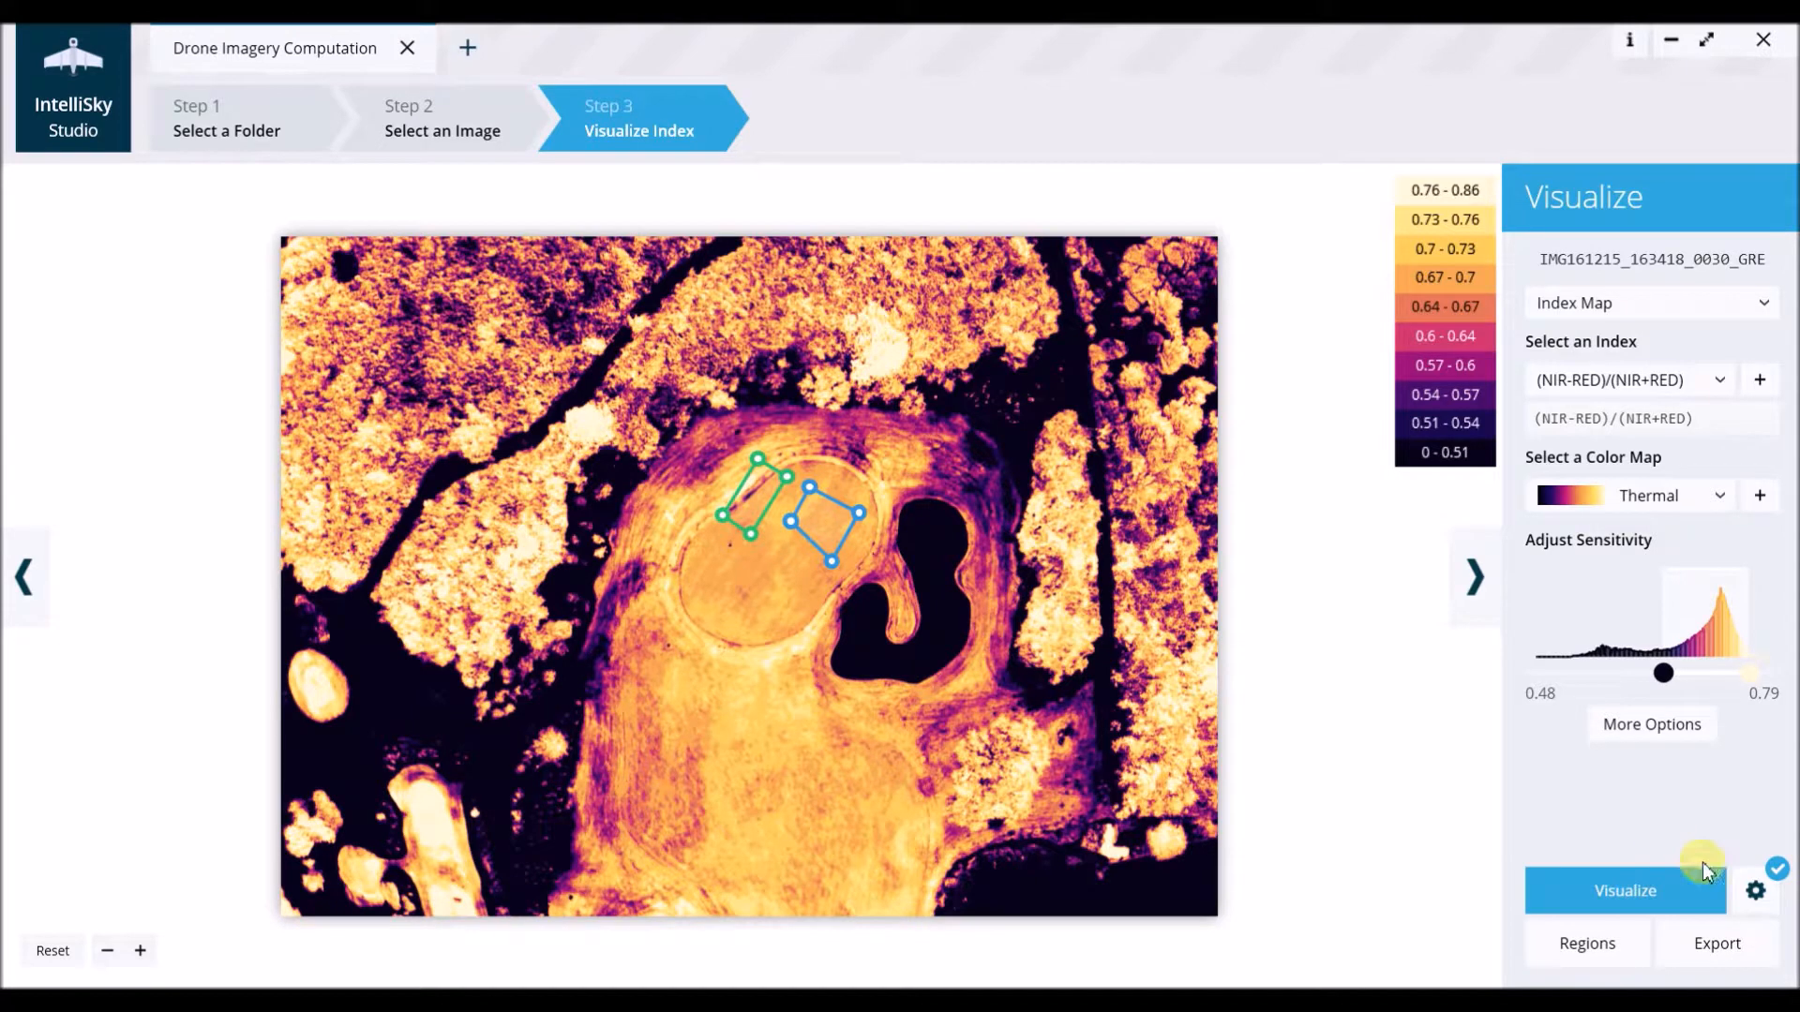
# - Open the region statistics and move green Region 1 onto the western part of the oval putting green for comparison with Region 2
pyautogui.click(1584, 945)
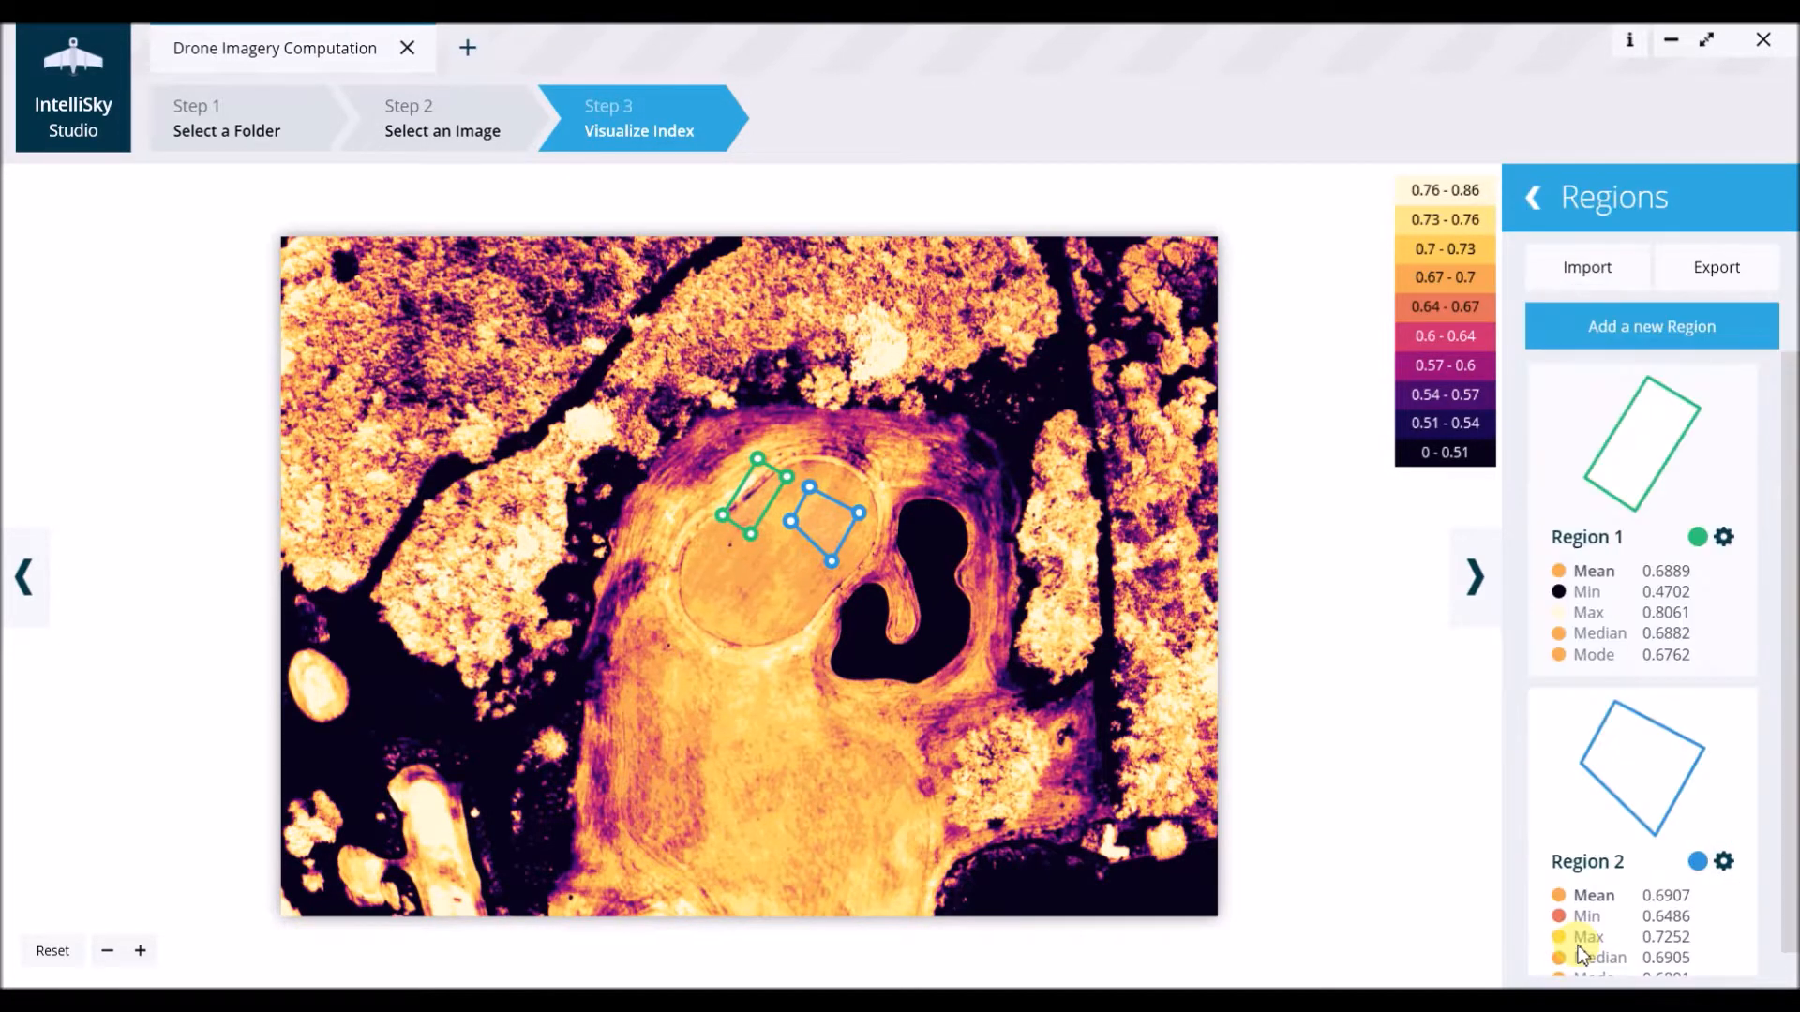
pyautogui.moveTo(751, 492); pyautogui.dragTo(733, 556)
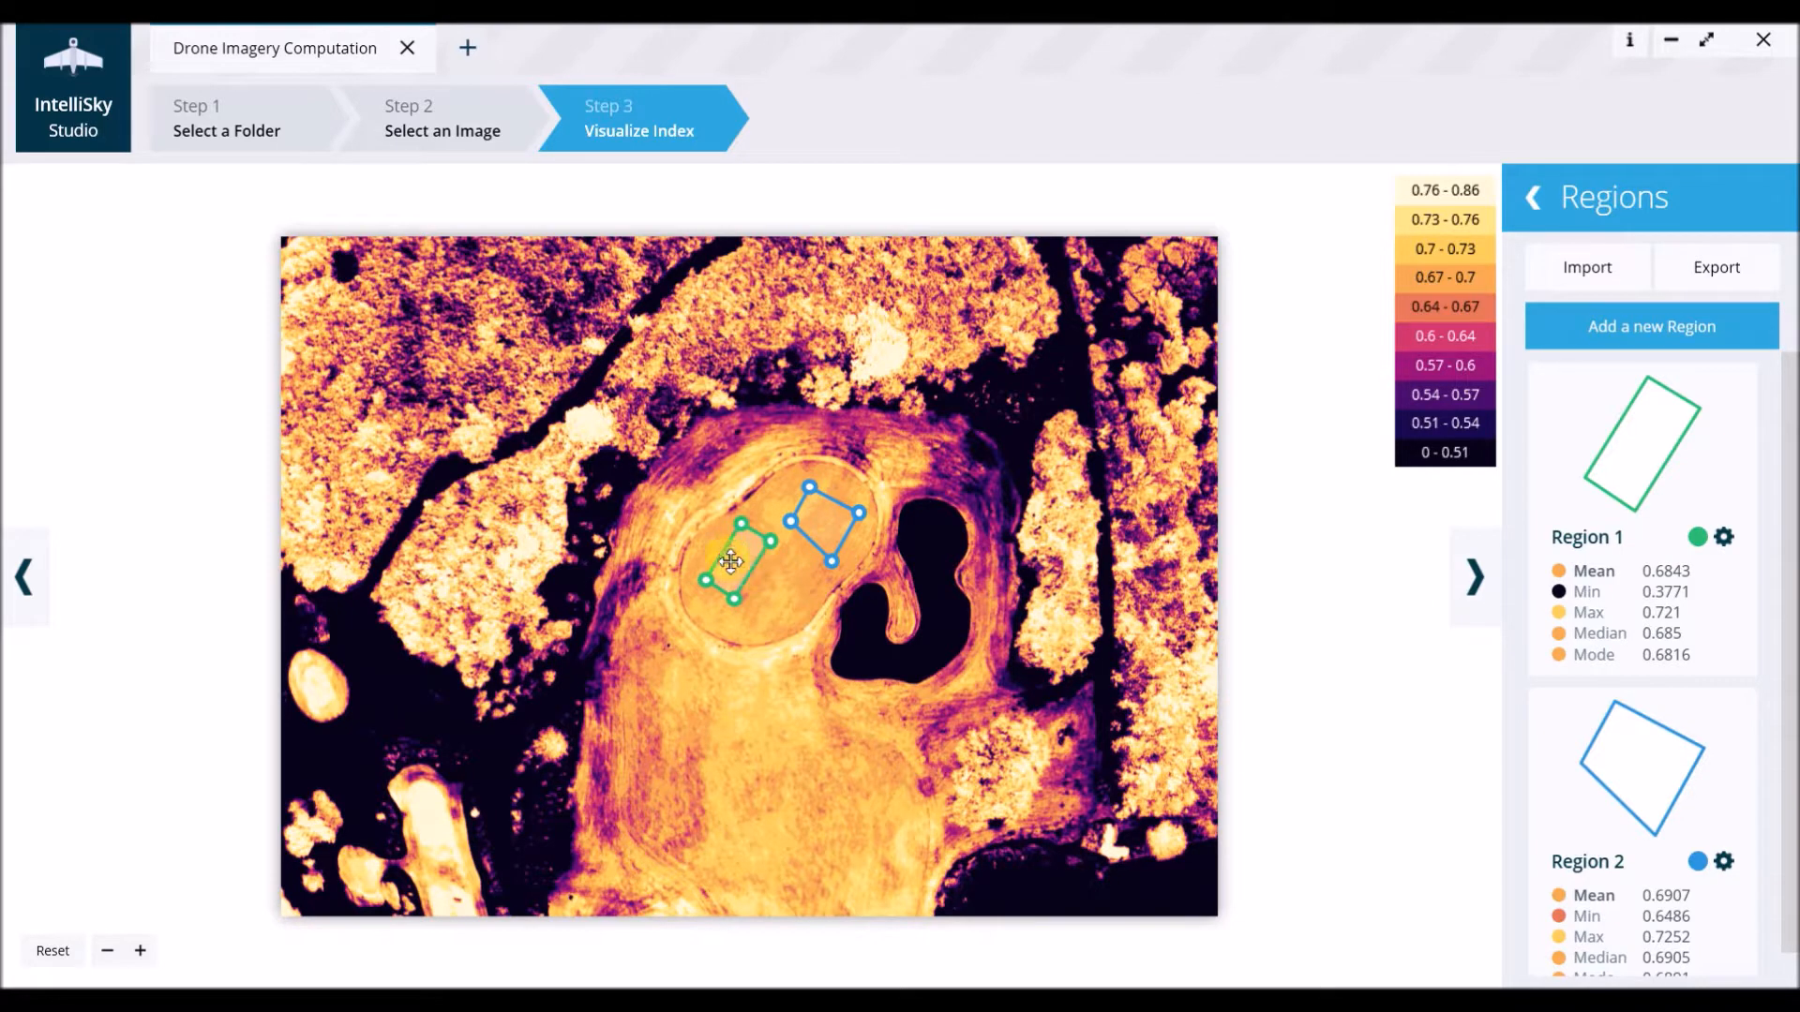
pyautogui.moveTo(740, 568); pyautogui.dragTo(737, 572)
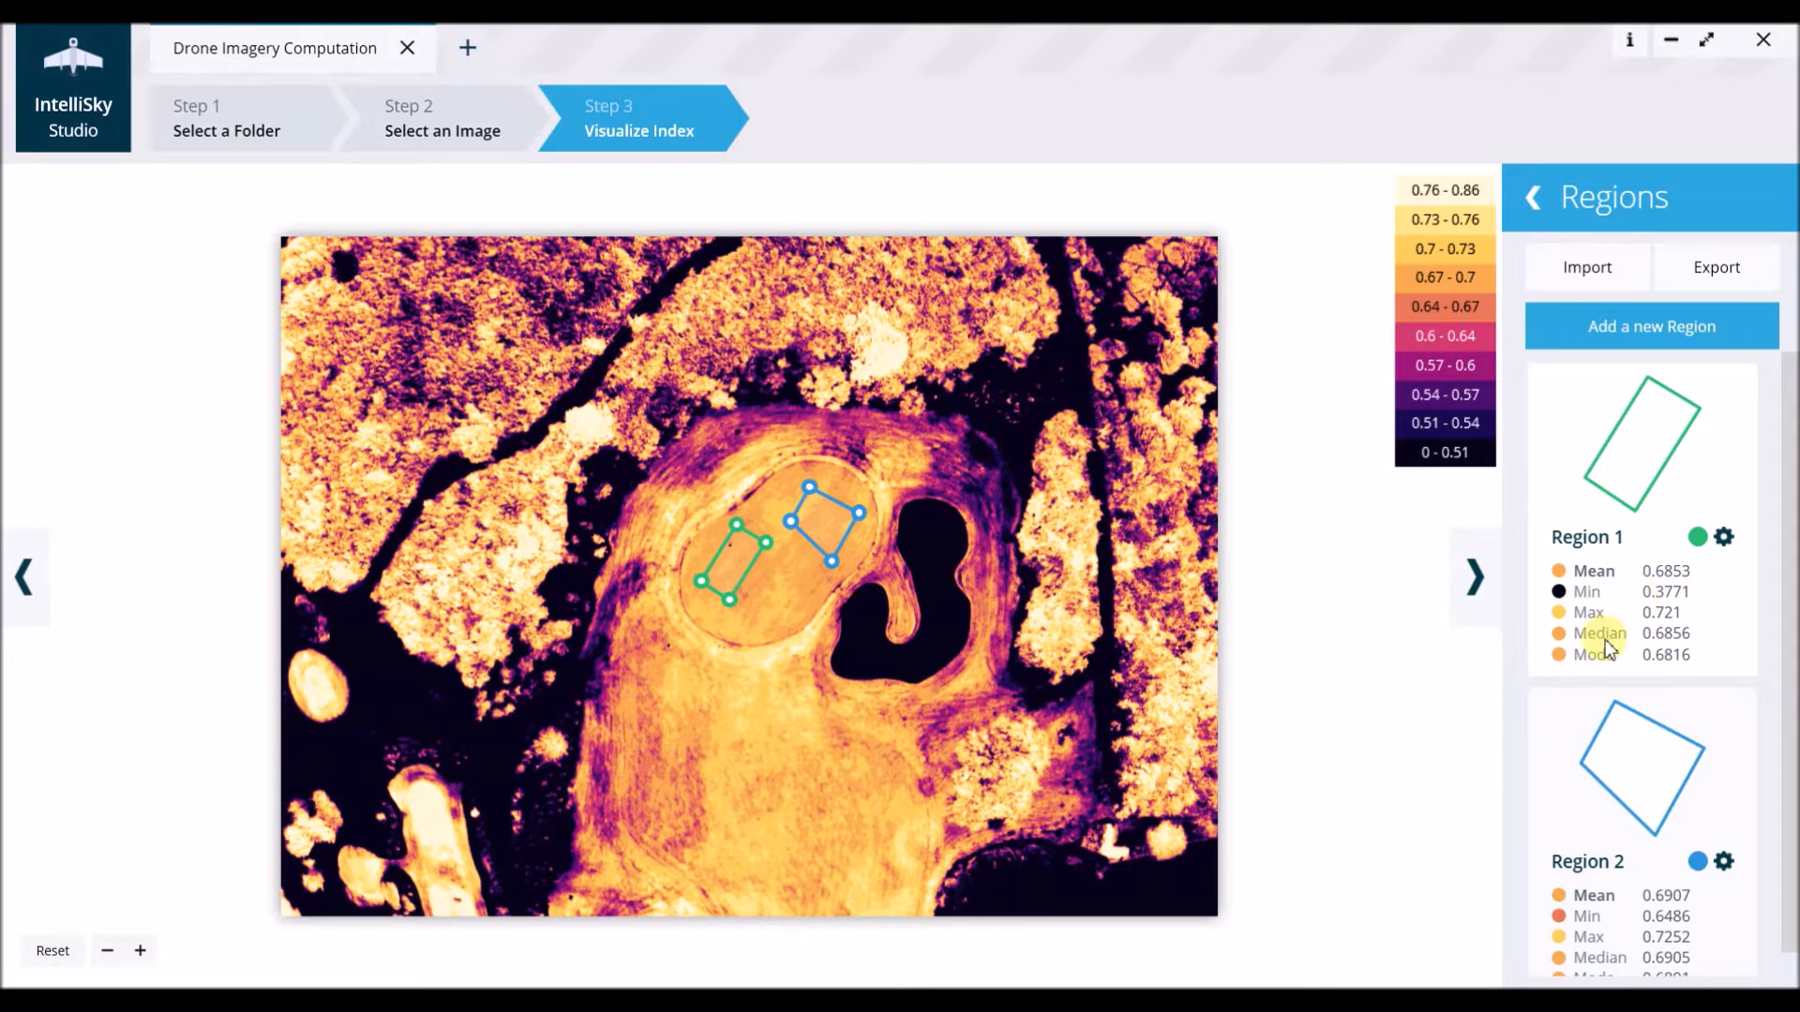
pyautogui.scroll(-1, 1606, 675)
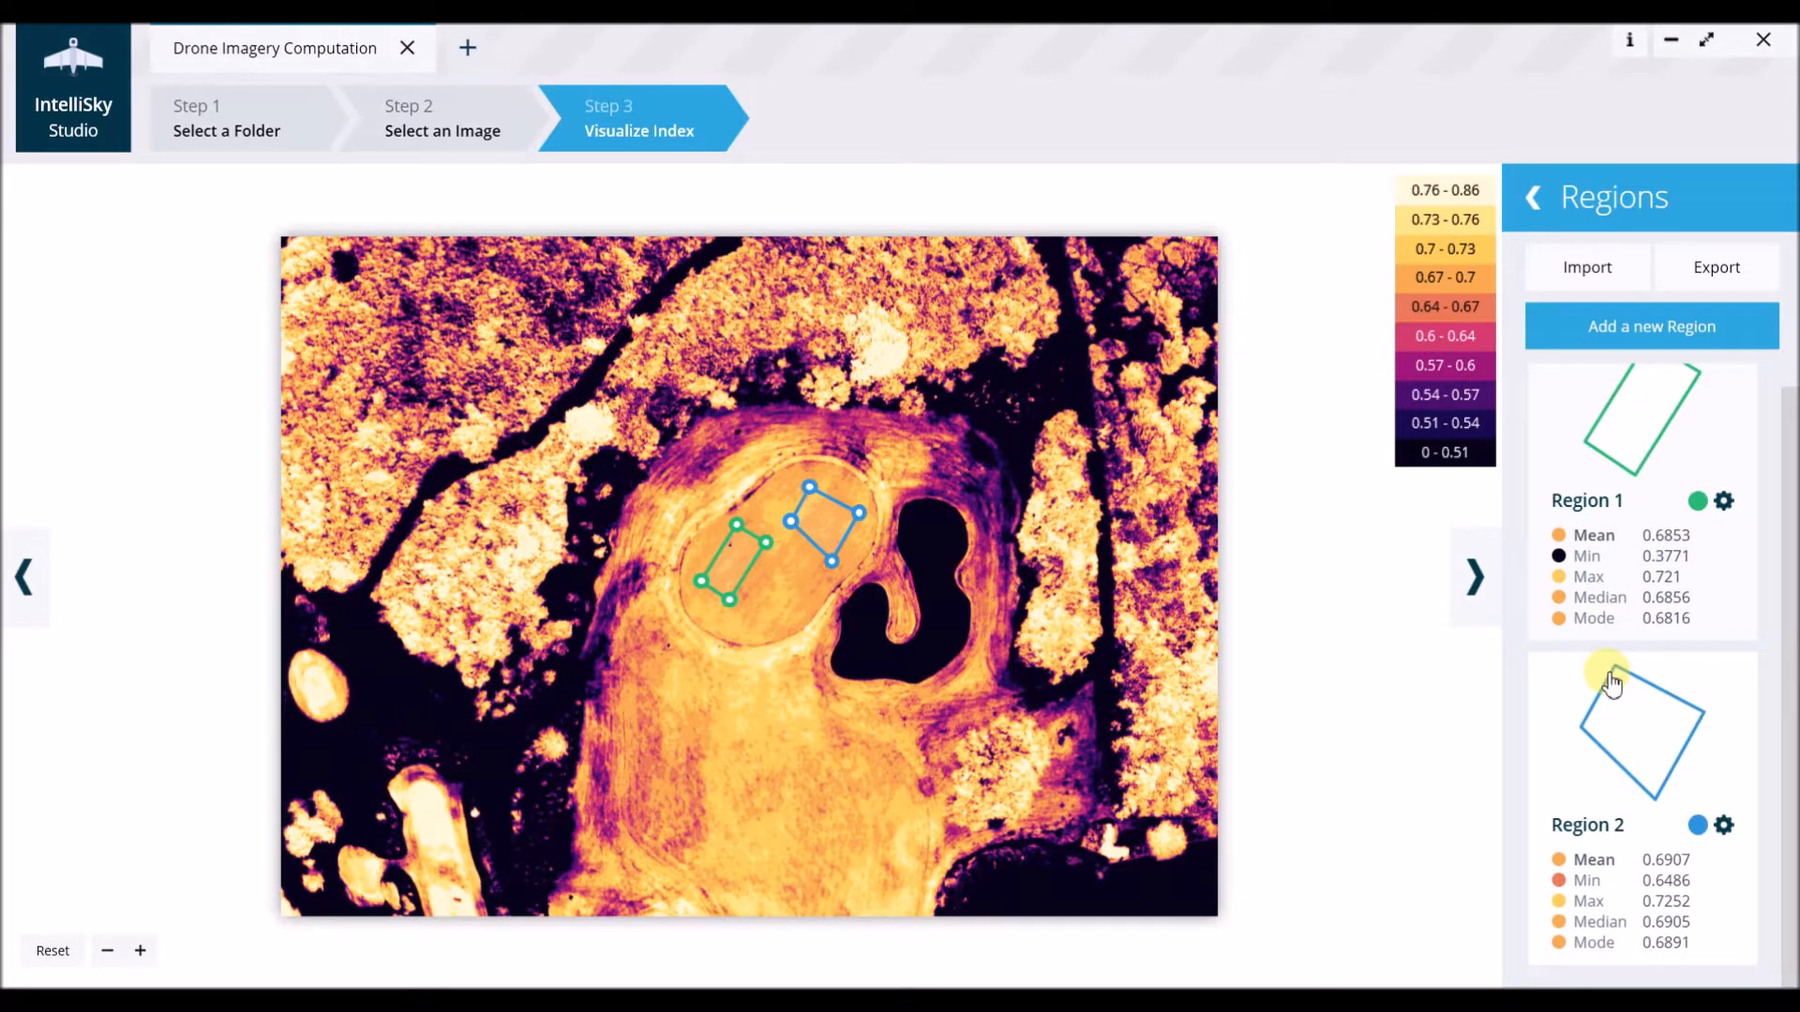
# - Review the actions available for Region 1 and the CSV export options for the region statistics, and close them without saving
pyautogui.scroll(1, 1727, 518)
pyautogui.click(1723, 536)
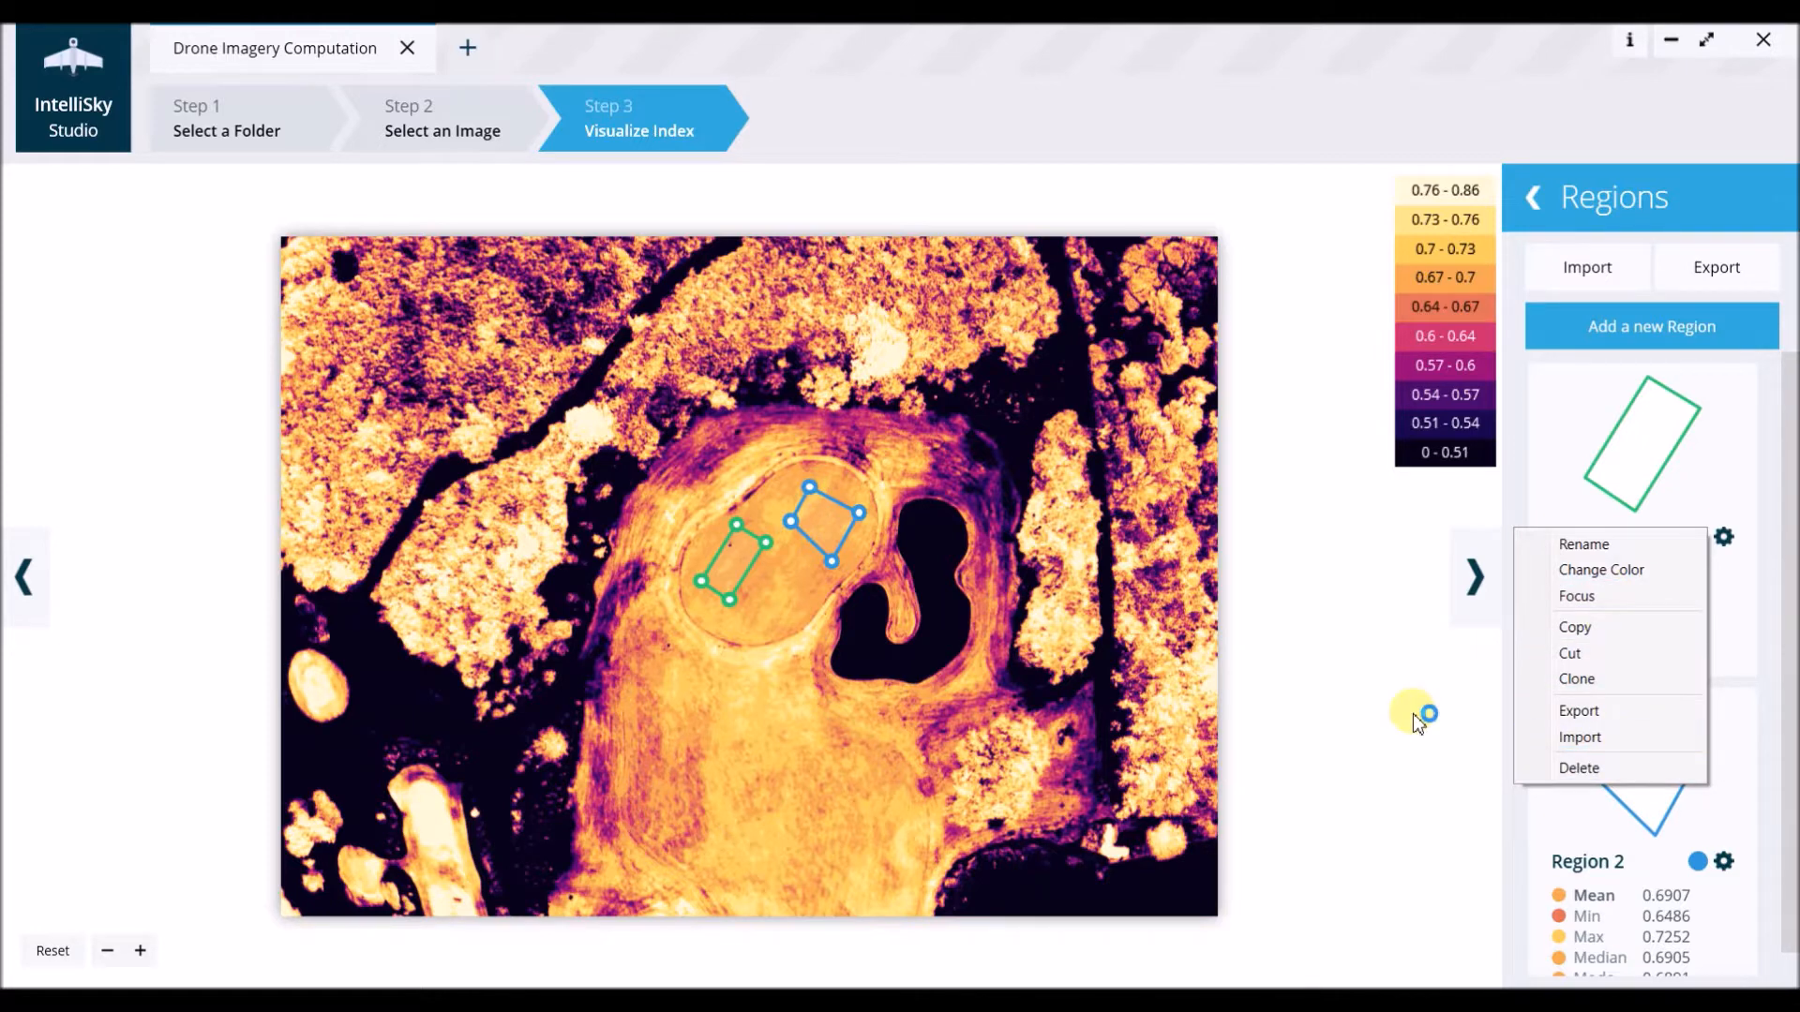
pyautogui.click(1256, 778)
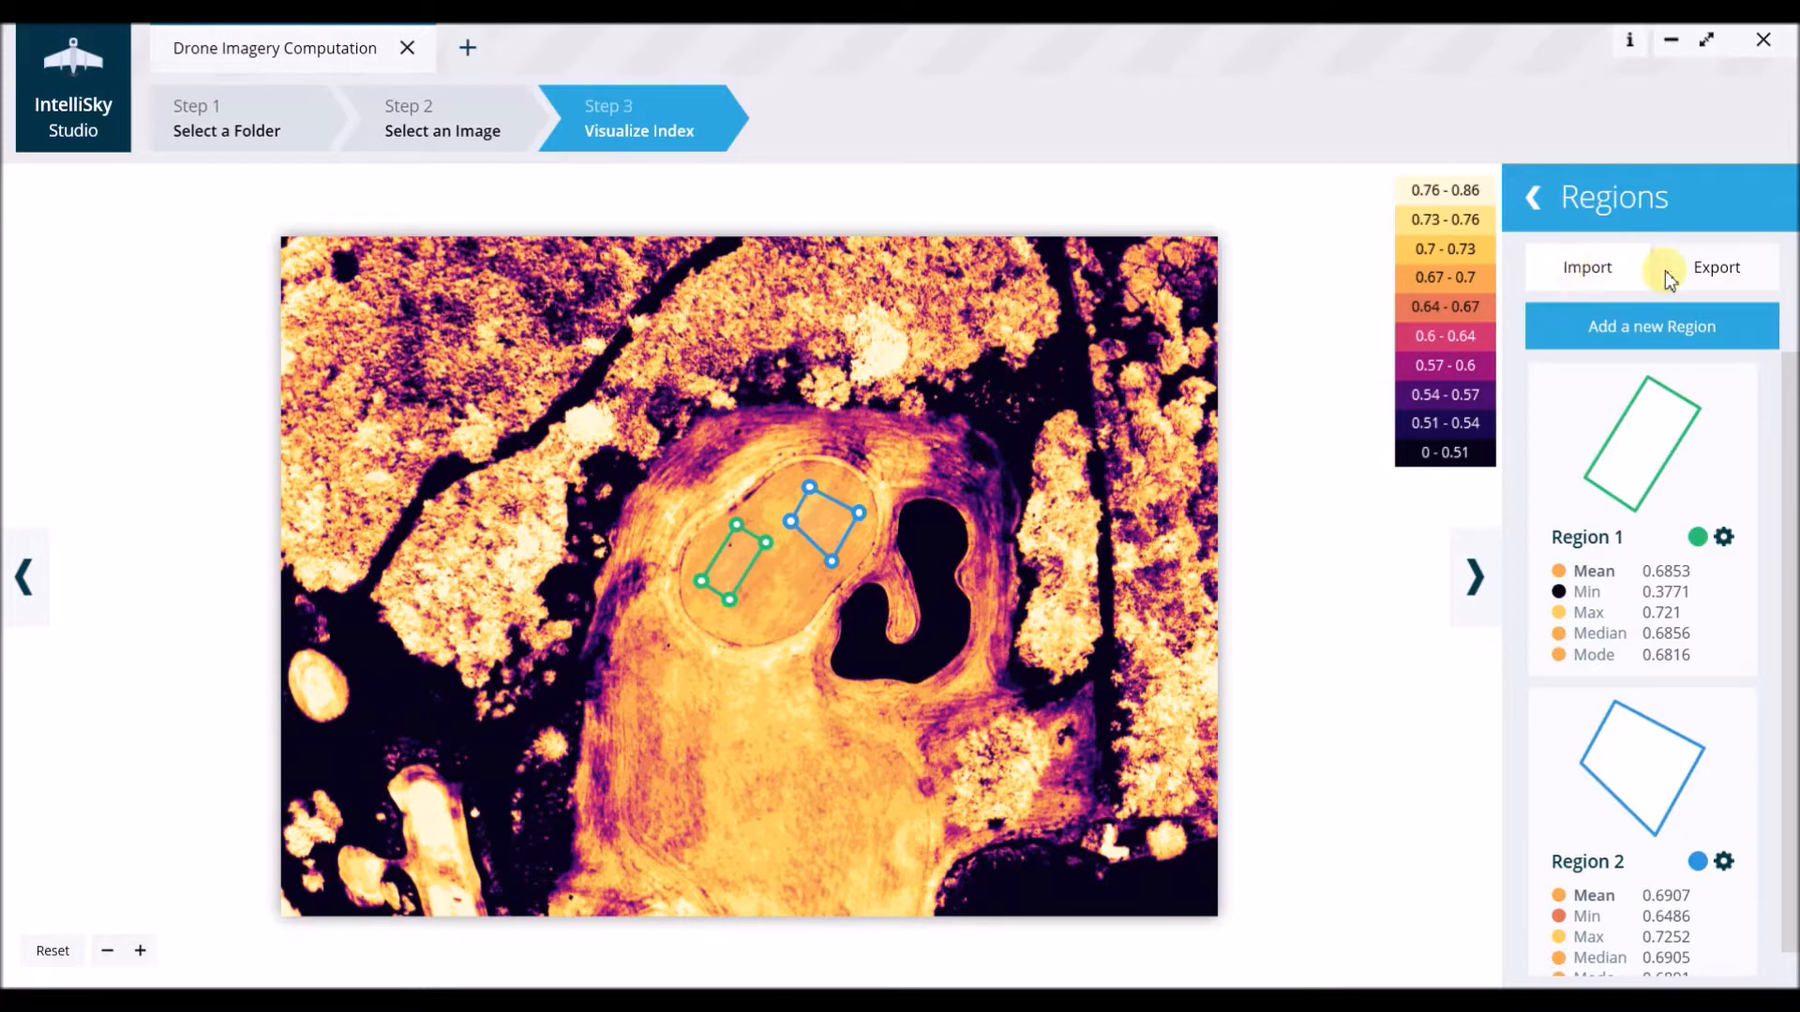
pyautogui.click(1723, 270)
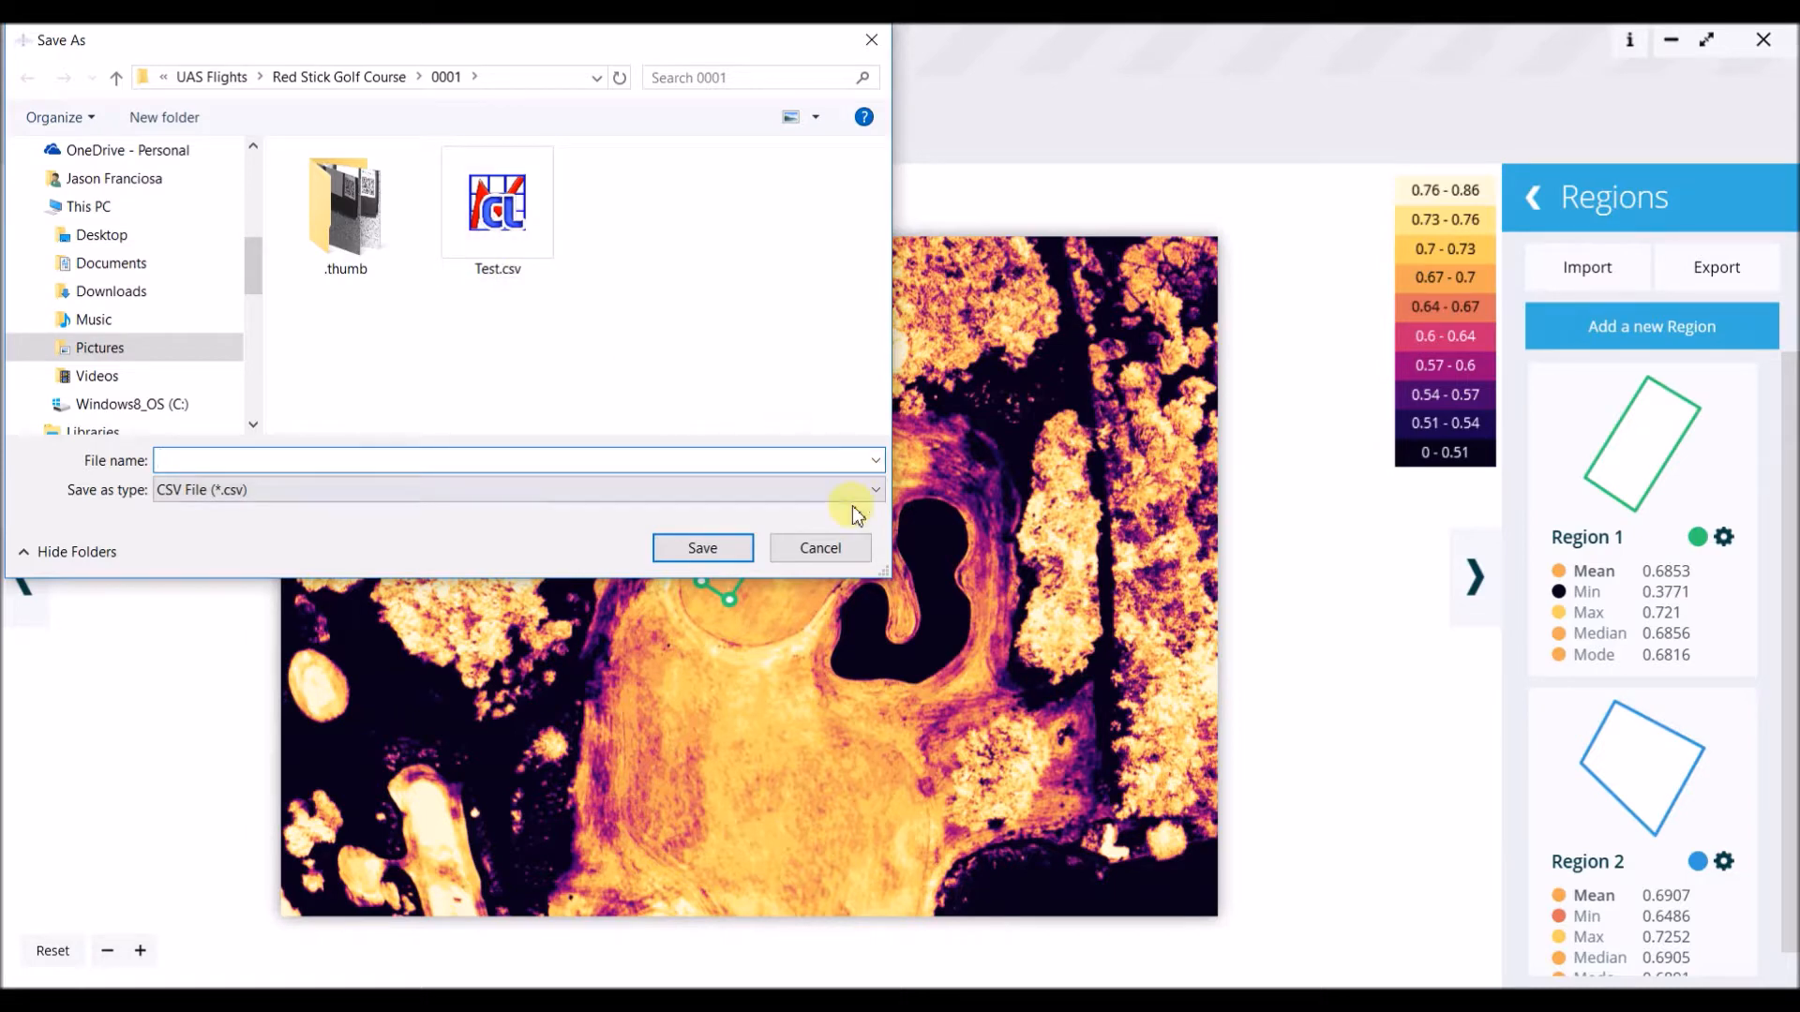
pyautogui.click(820, 544)
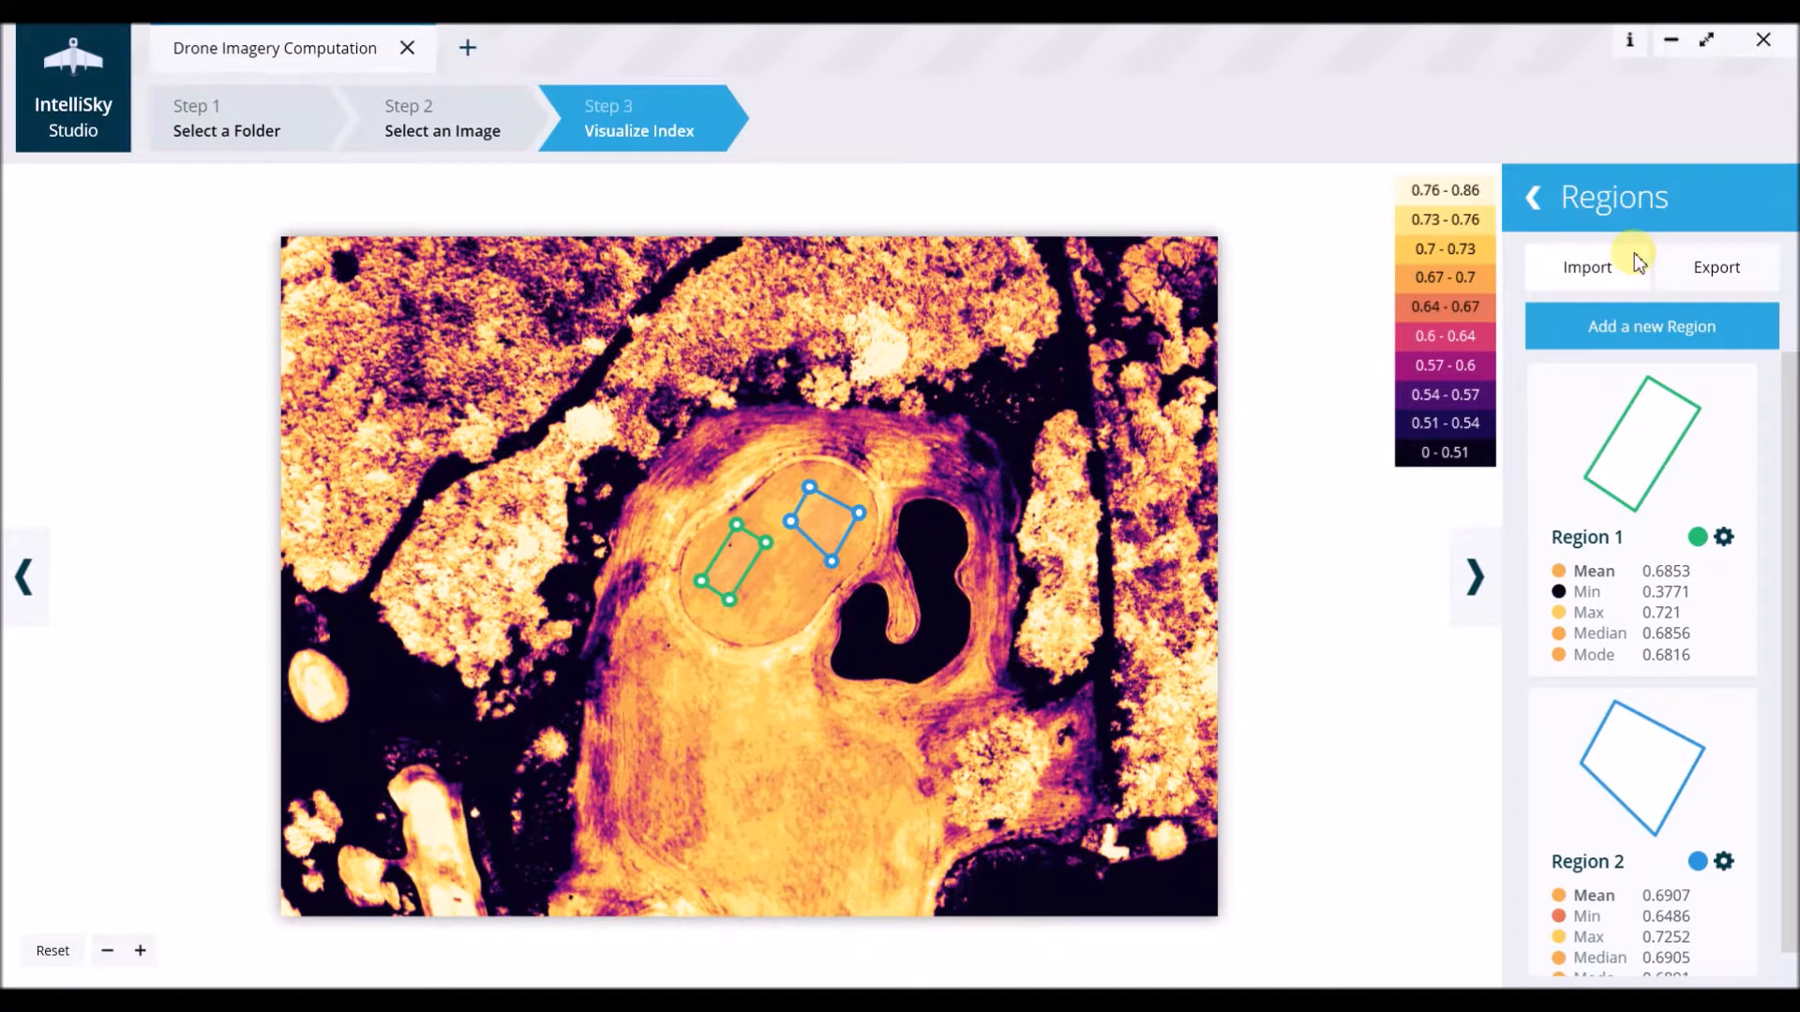
# - Return to the visualization settings, try 19 classes in the advanced options and set the index map's number of classes to 16
pyautogui.click(1534, 206)
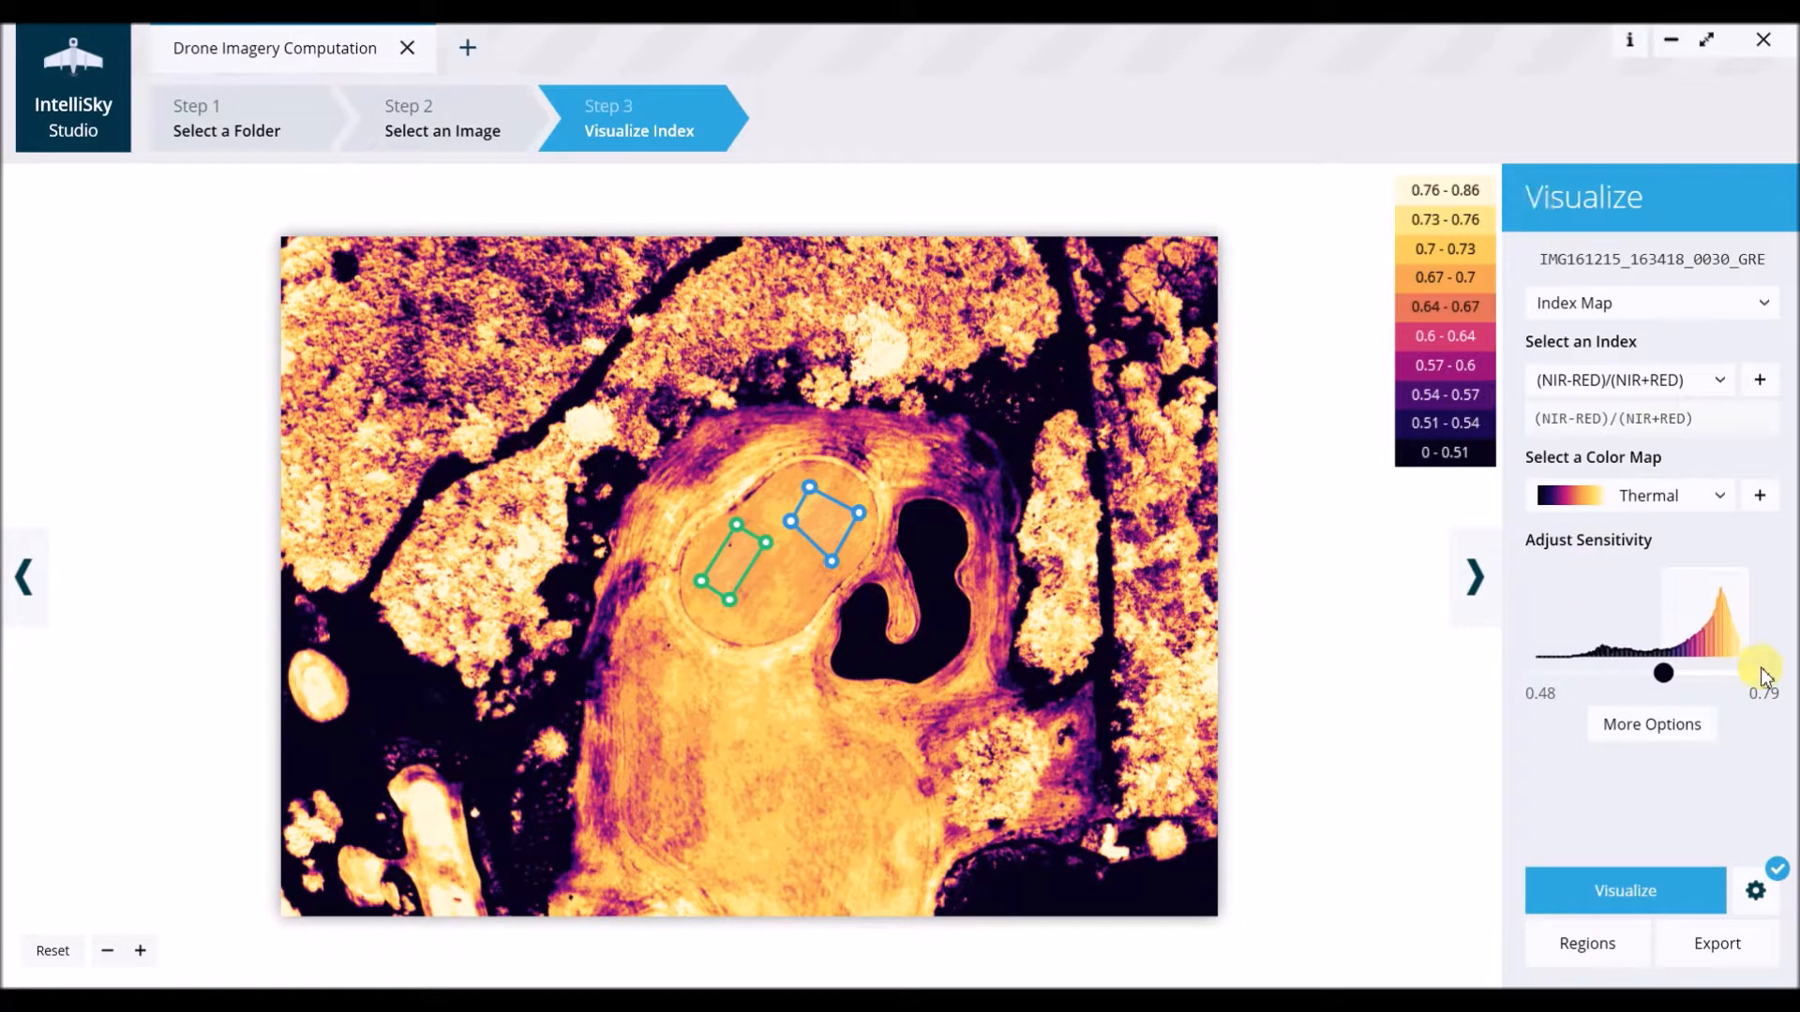
pyautogui.click(1645, 727)
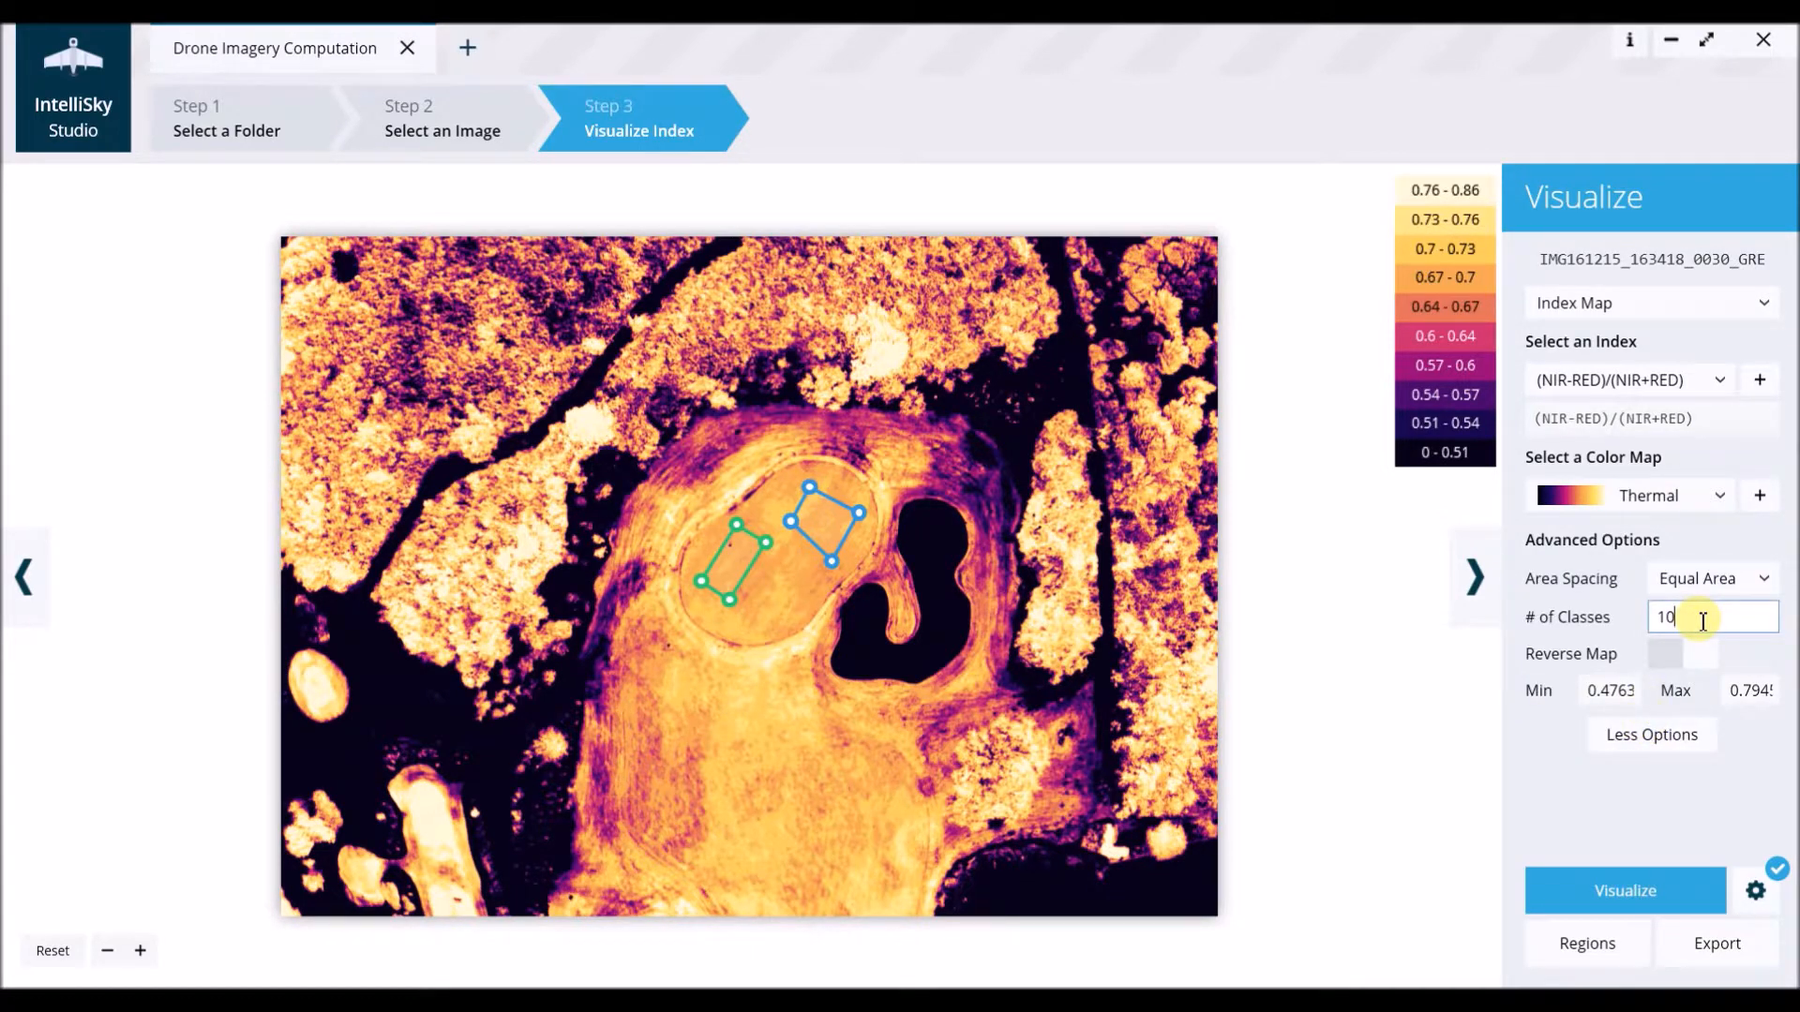
pyautogui.press('BackSpace')
pyautogui.write('9')
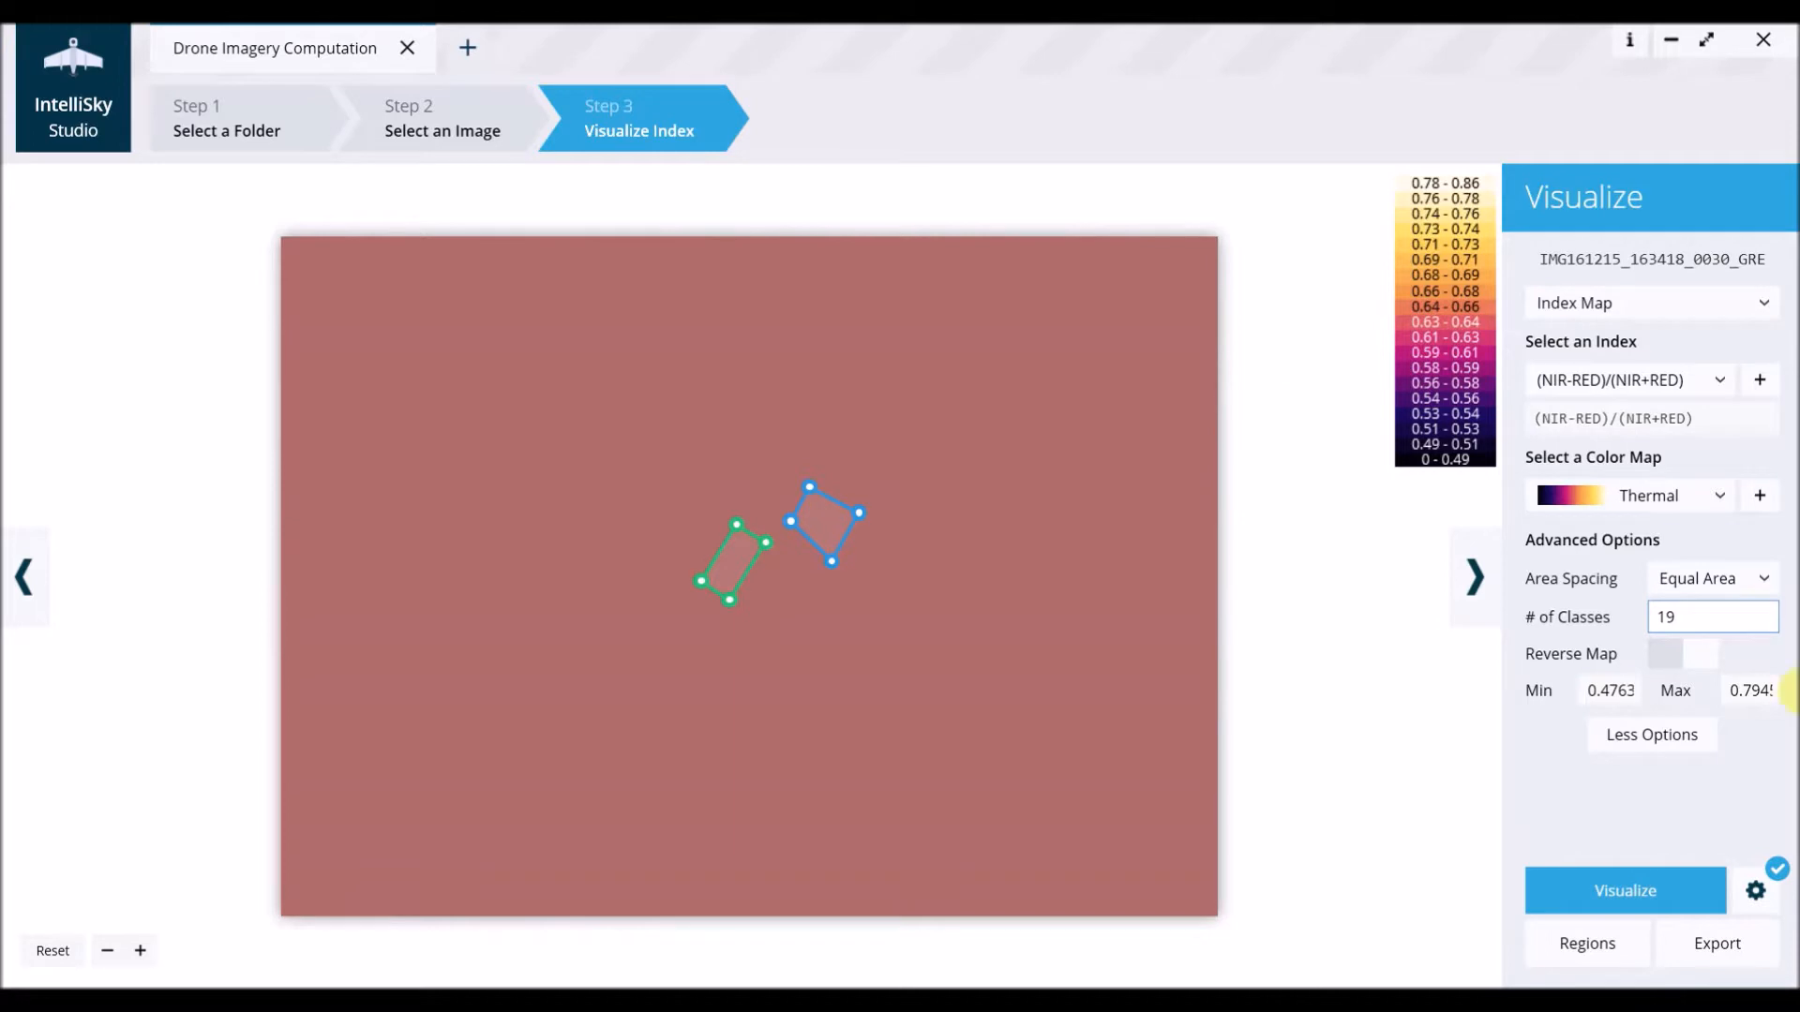
pyautogui.press('BackSpace')
pyautogui.press('BackSpace')
pyautogui.write('16')
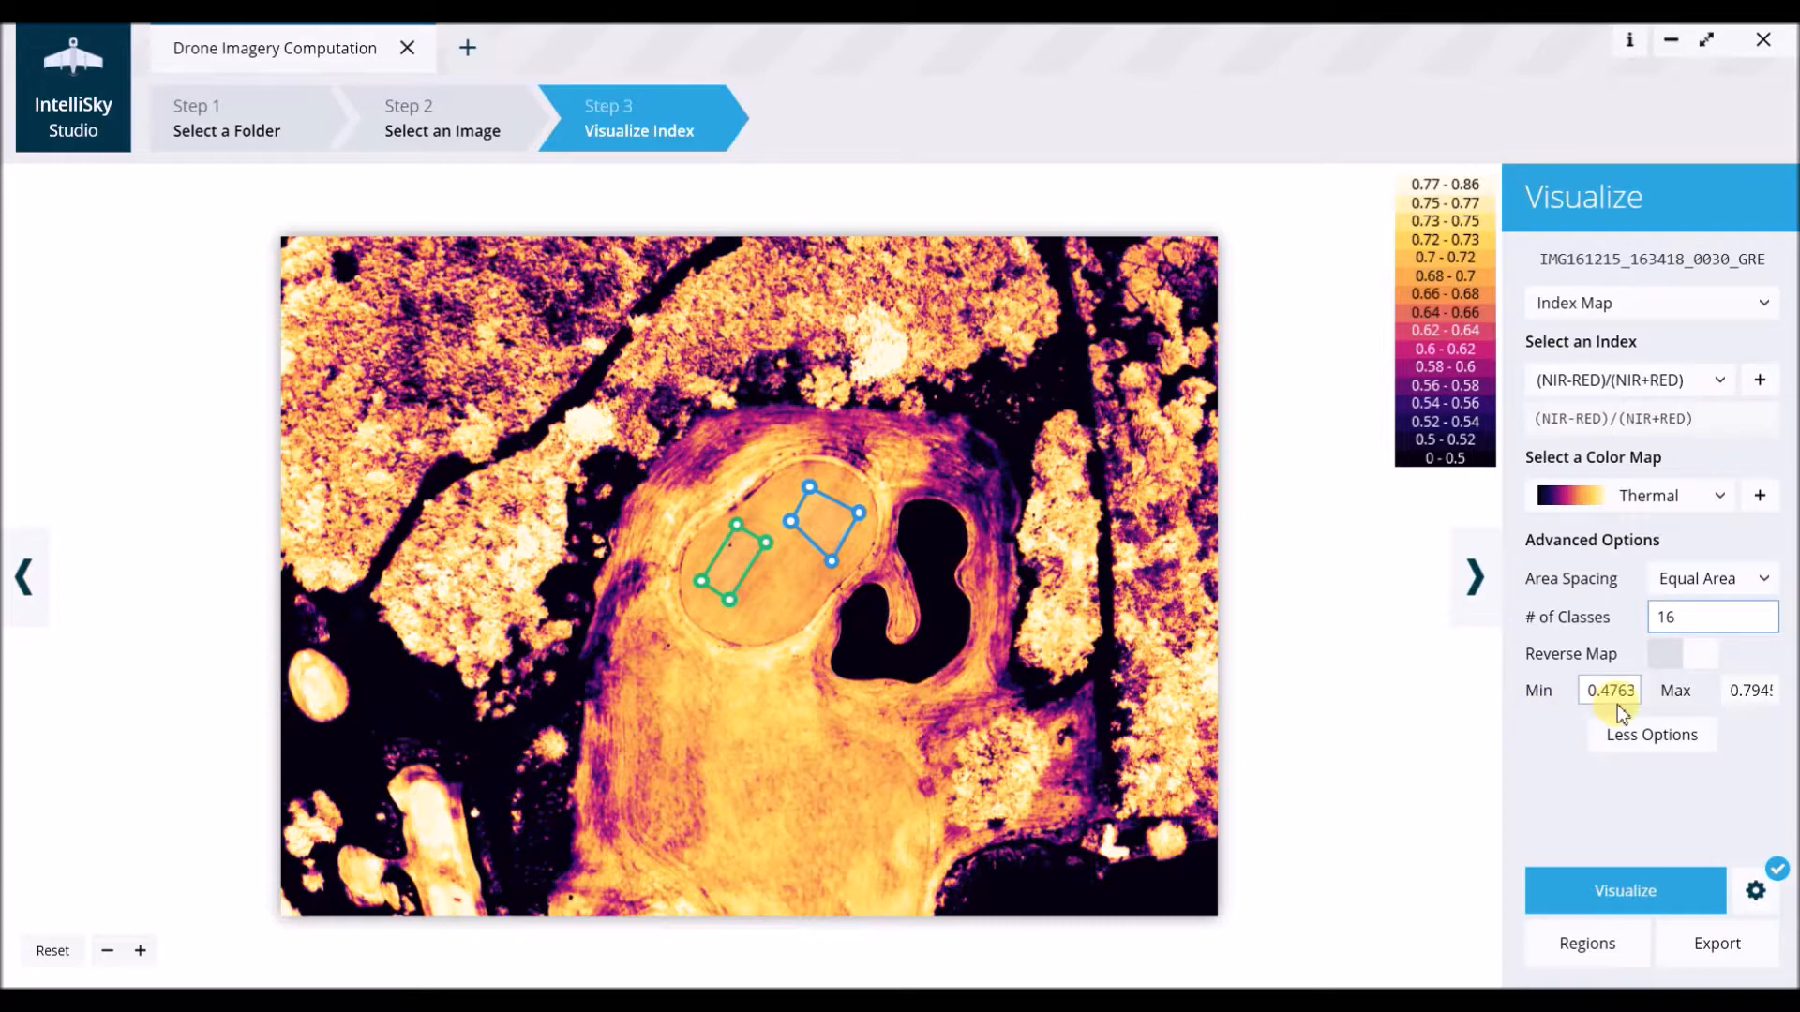
# - Reverse the index map's colour order as a preview, restore the original order and collapse the advanced options
pyautogui.click(1657, 662)
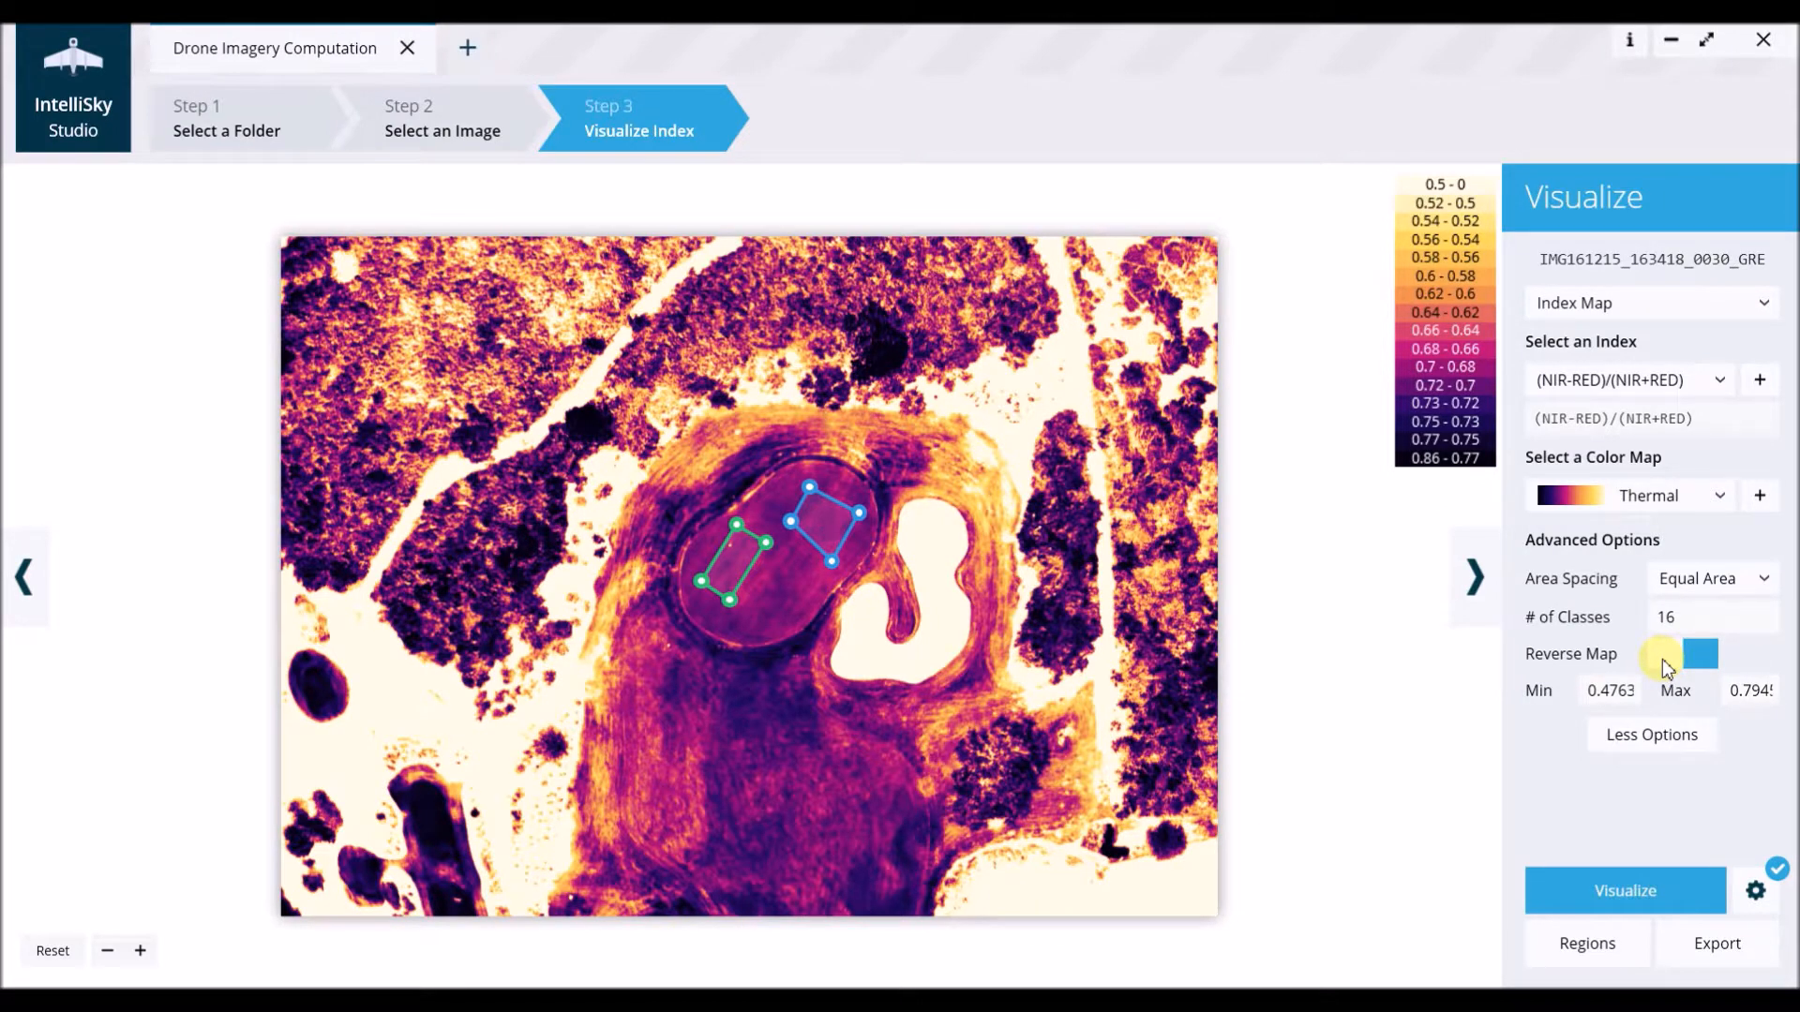
pyautogui.click(1662, 660)
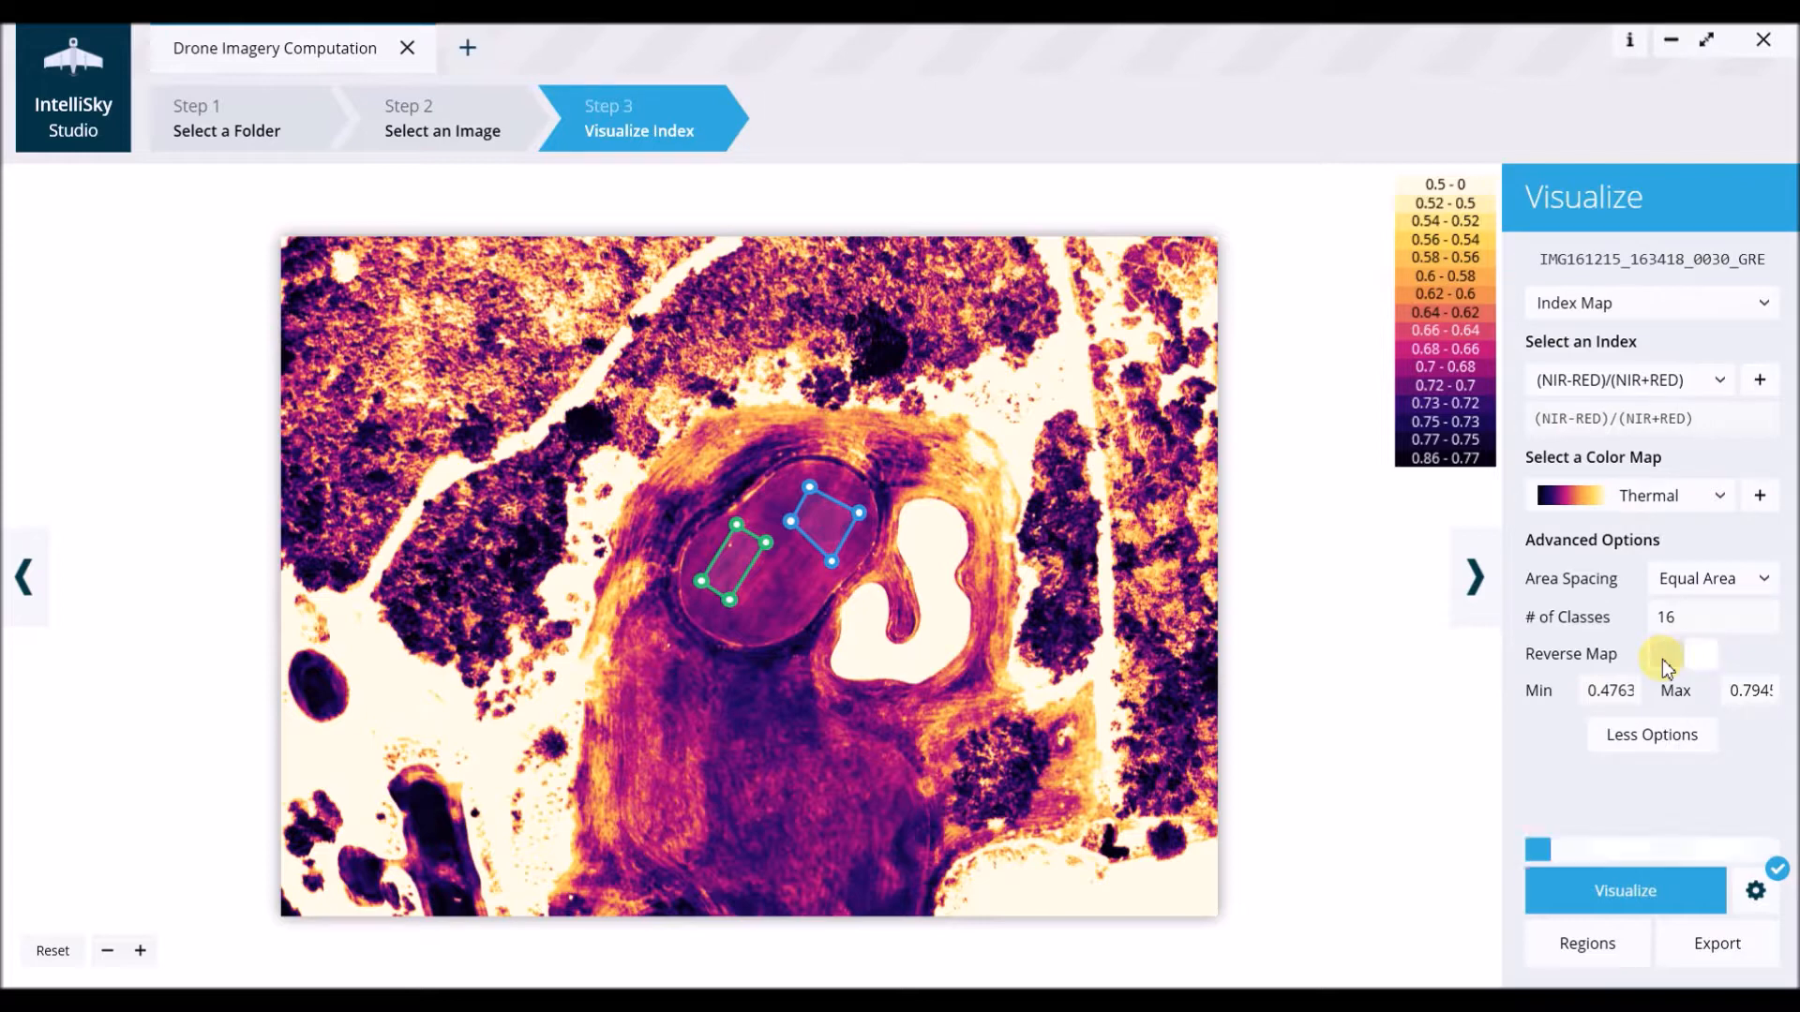
pyautogui.click(1631, 736)
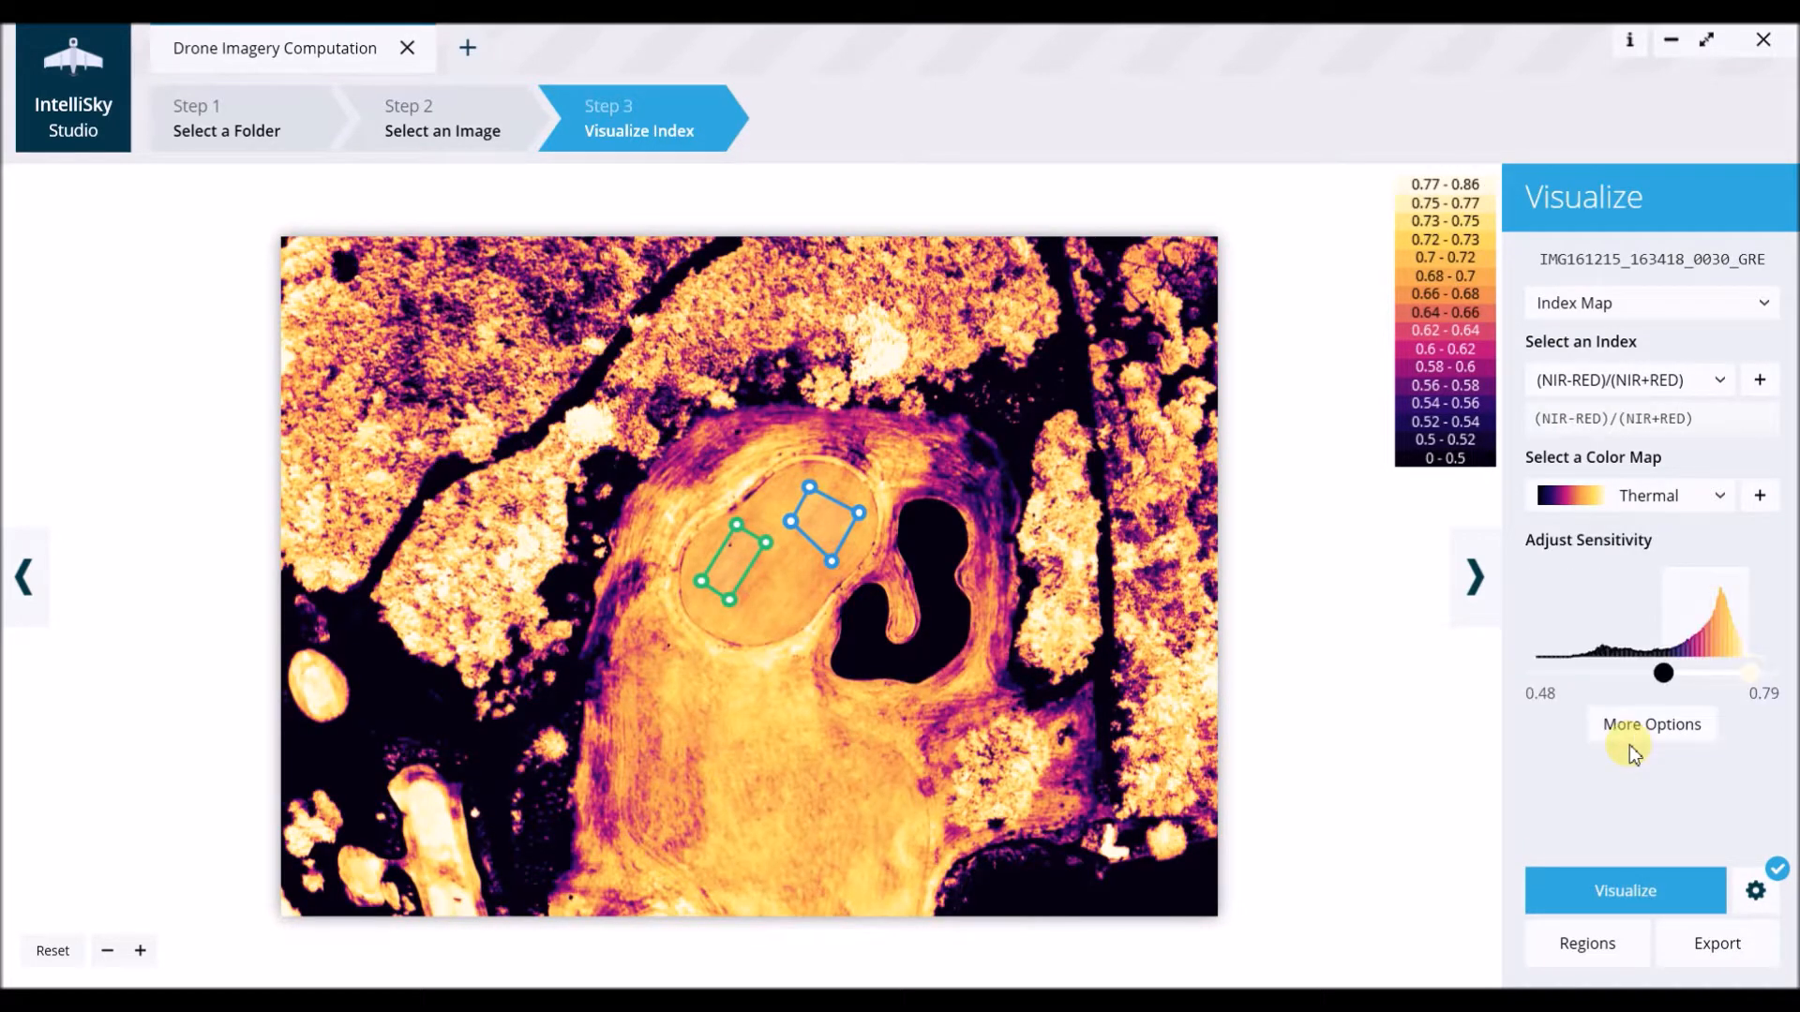
# - Check the image file formats offered for exporting the index map, and cancel the export without saving
pyautogui.click(1716, 946)
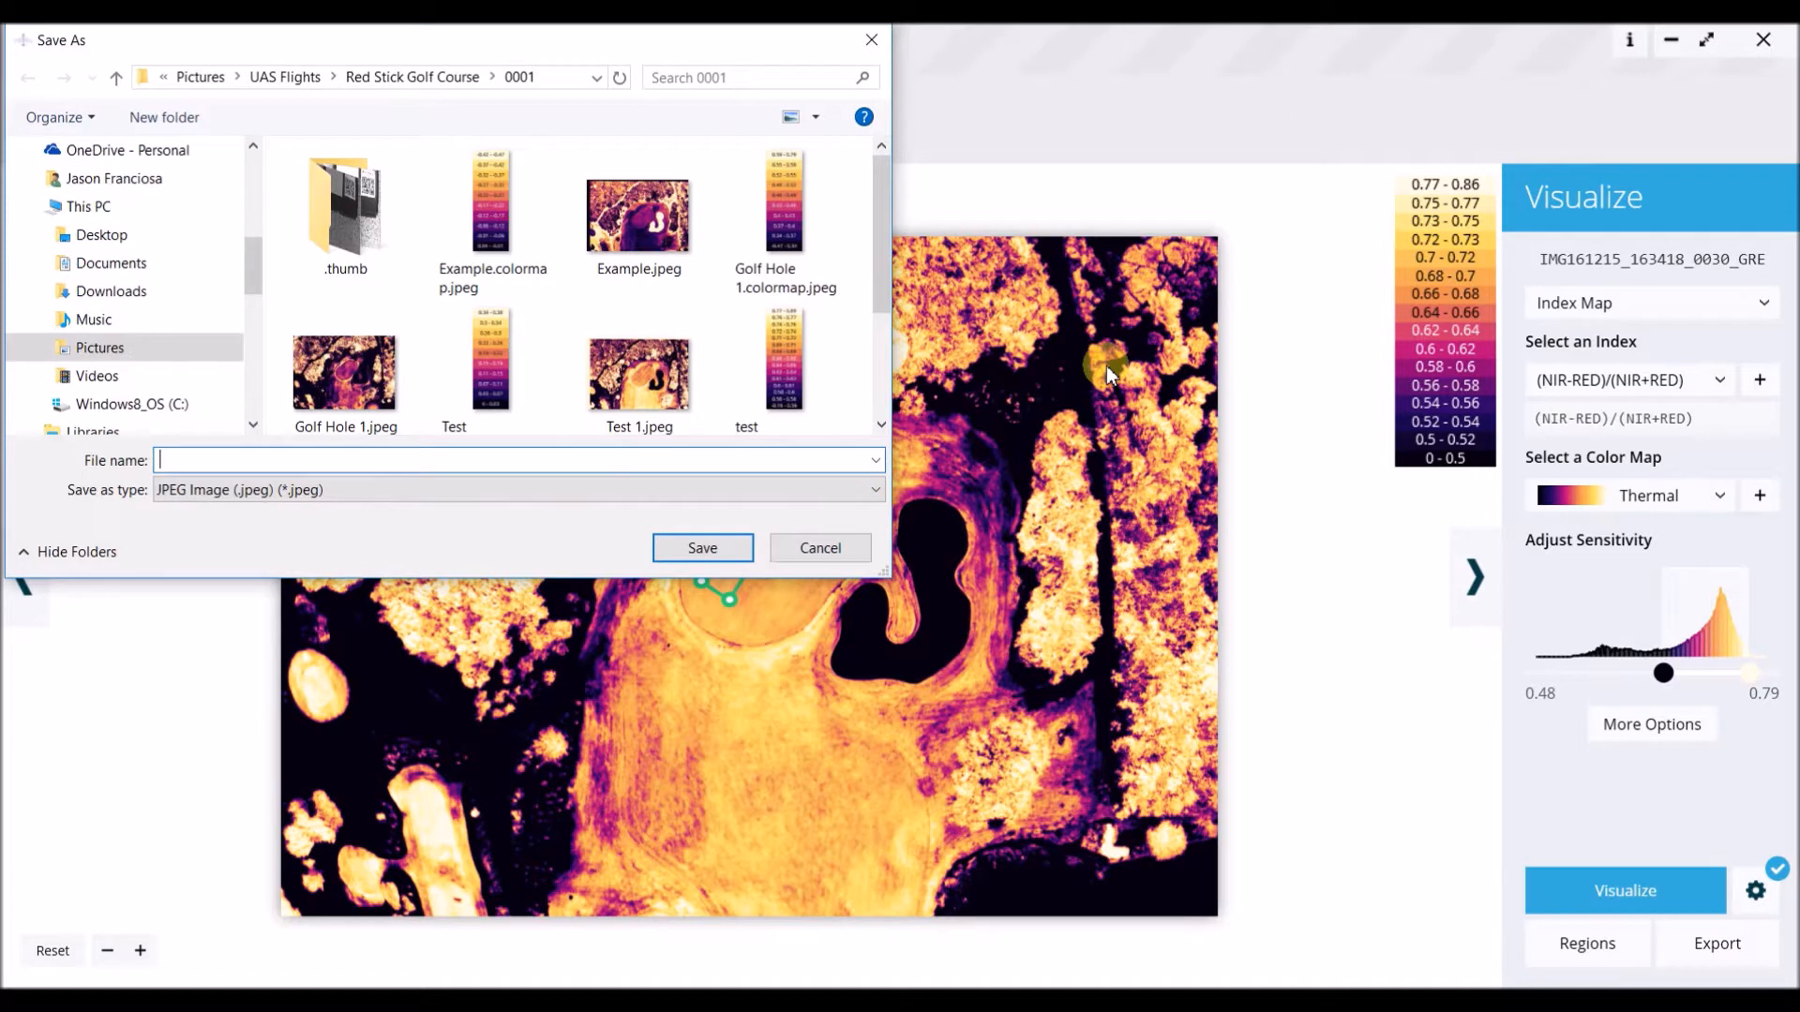
pyautogui.click(293, 489)
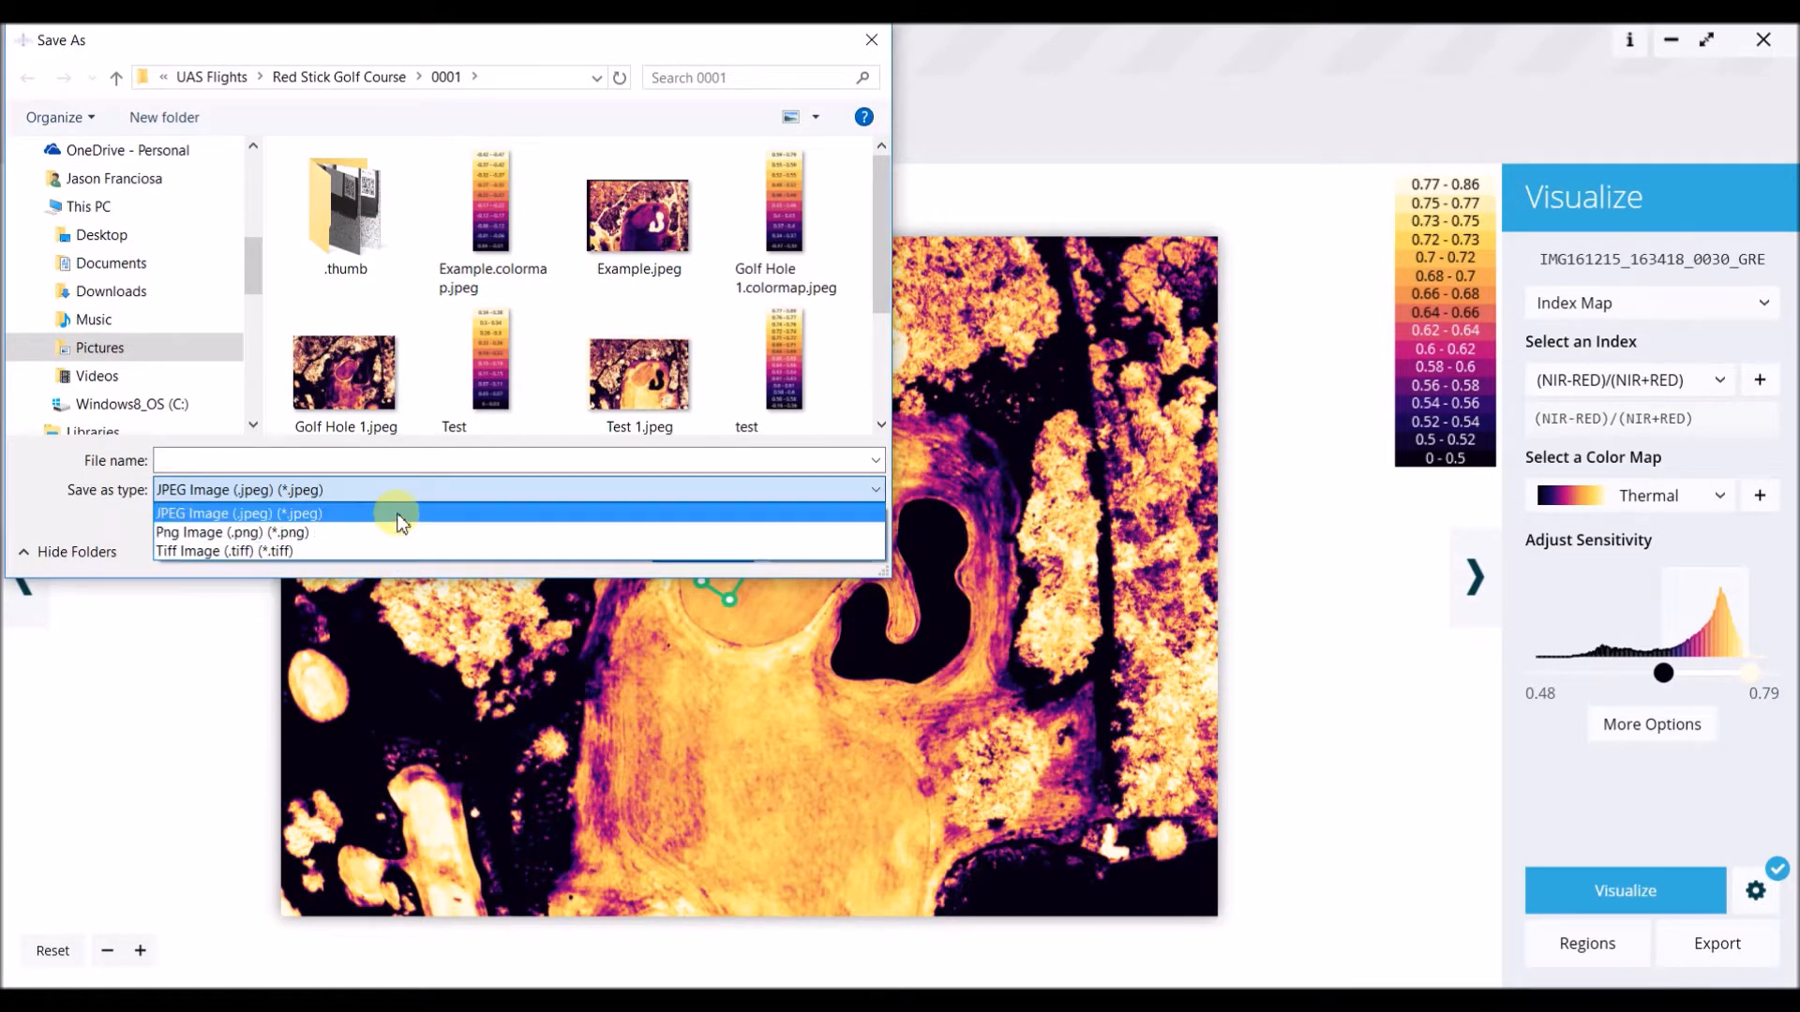
pyautogui.click(564, 464)
pyautogui.click(820, 548)
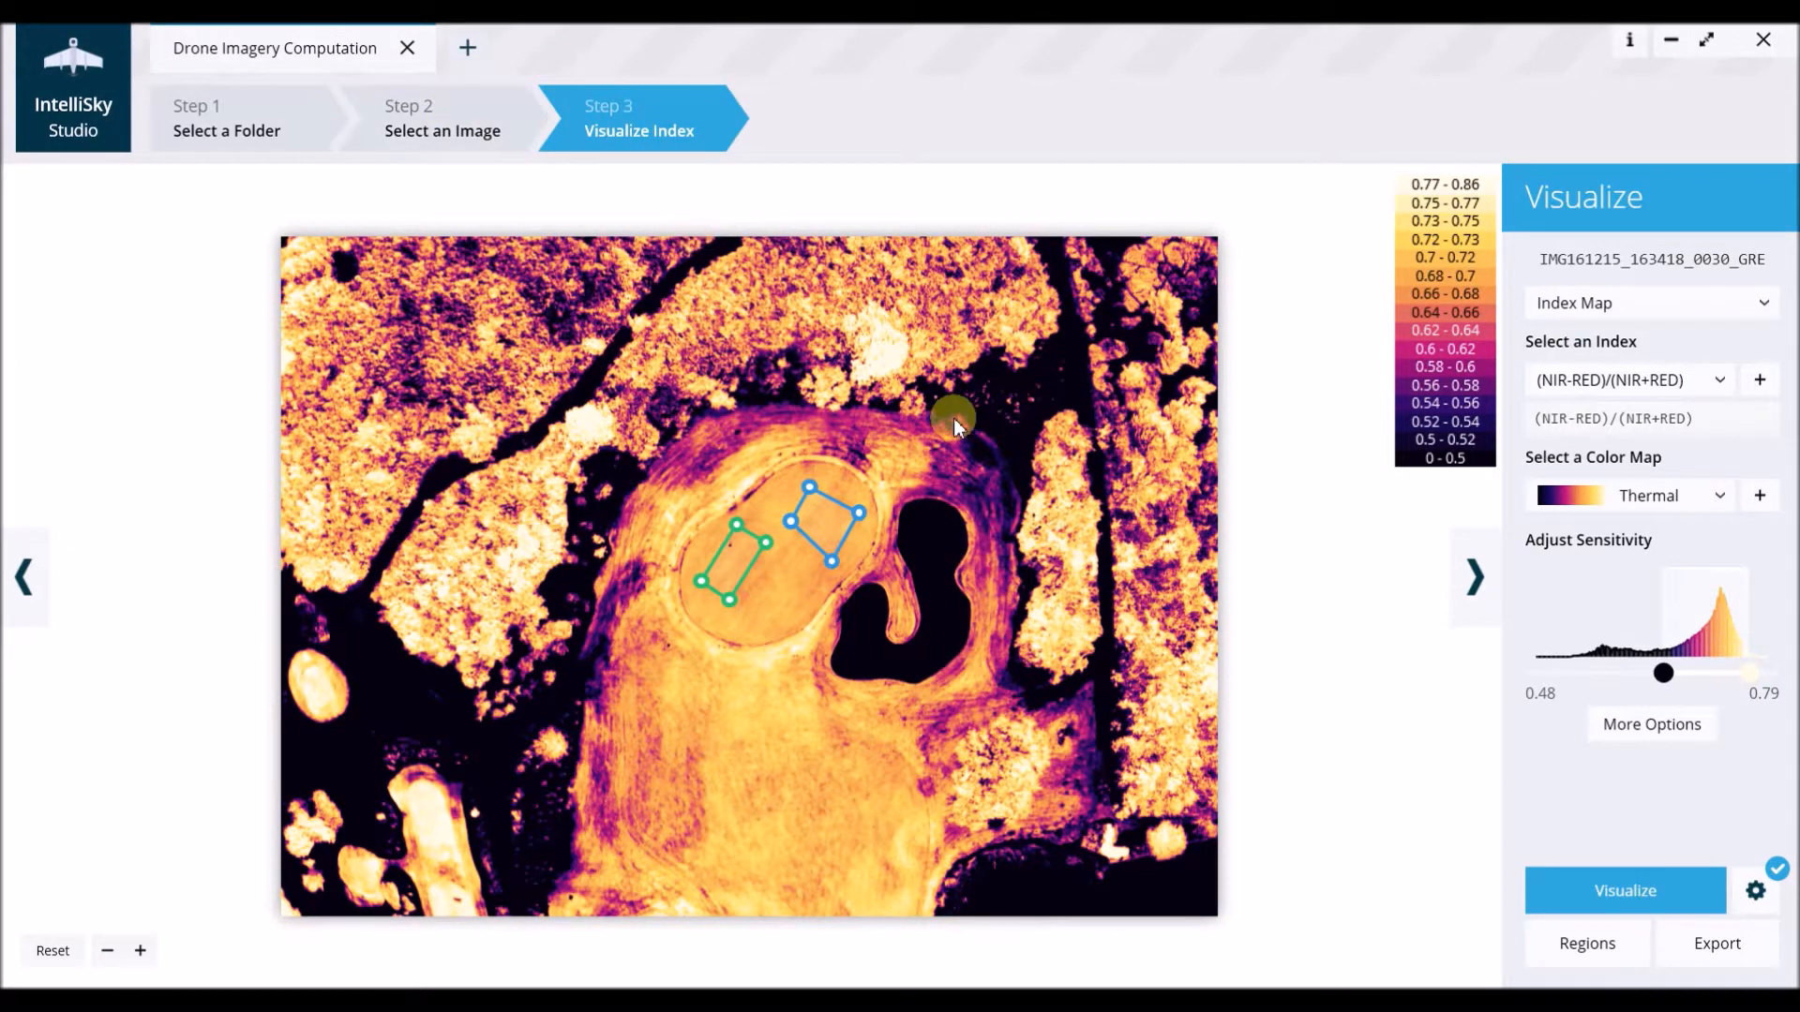
# - Review the flight path map and the 0002 source image folder, and return to the visualized index map
pyautogui.click(428, 141)
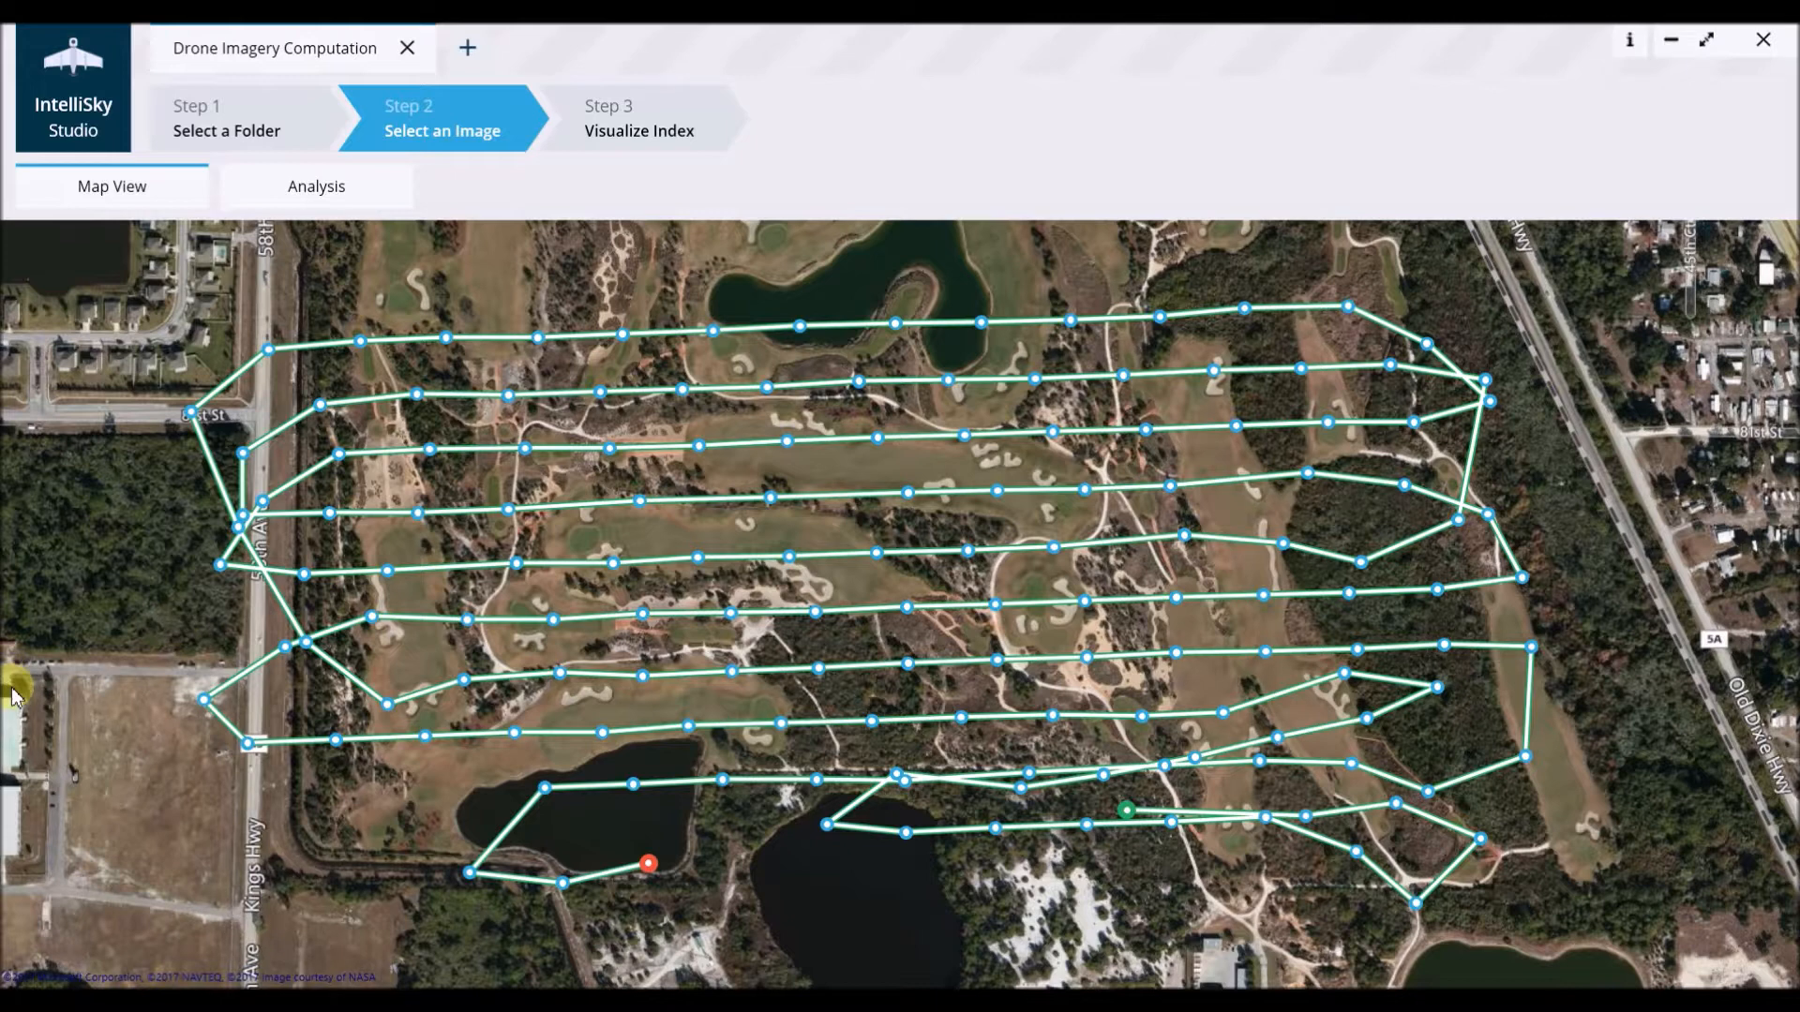
pyautogui.click(582, 125)
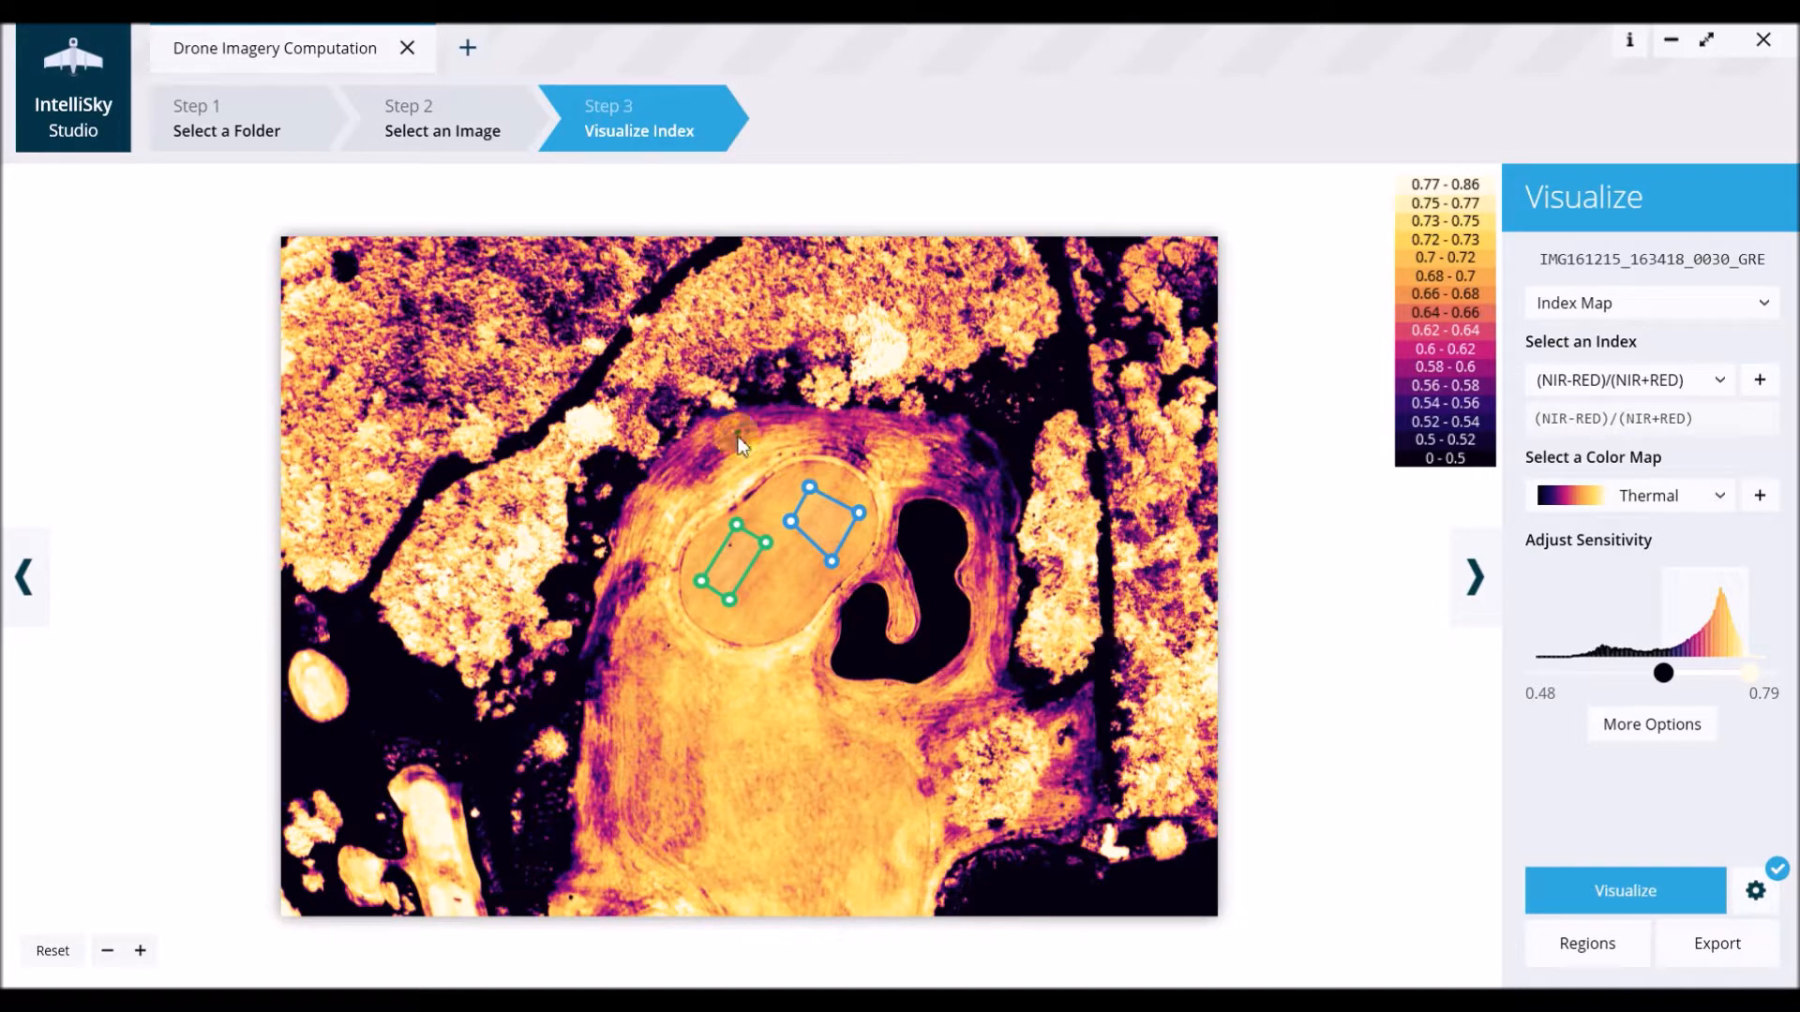
pyautogui.moveTo(699, 748); pyautogui.dragTo(687, 733)
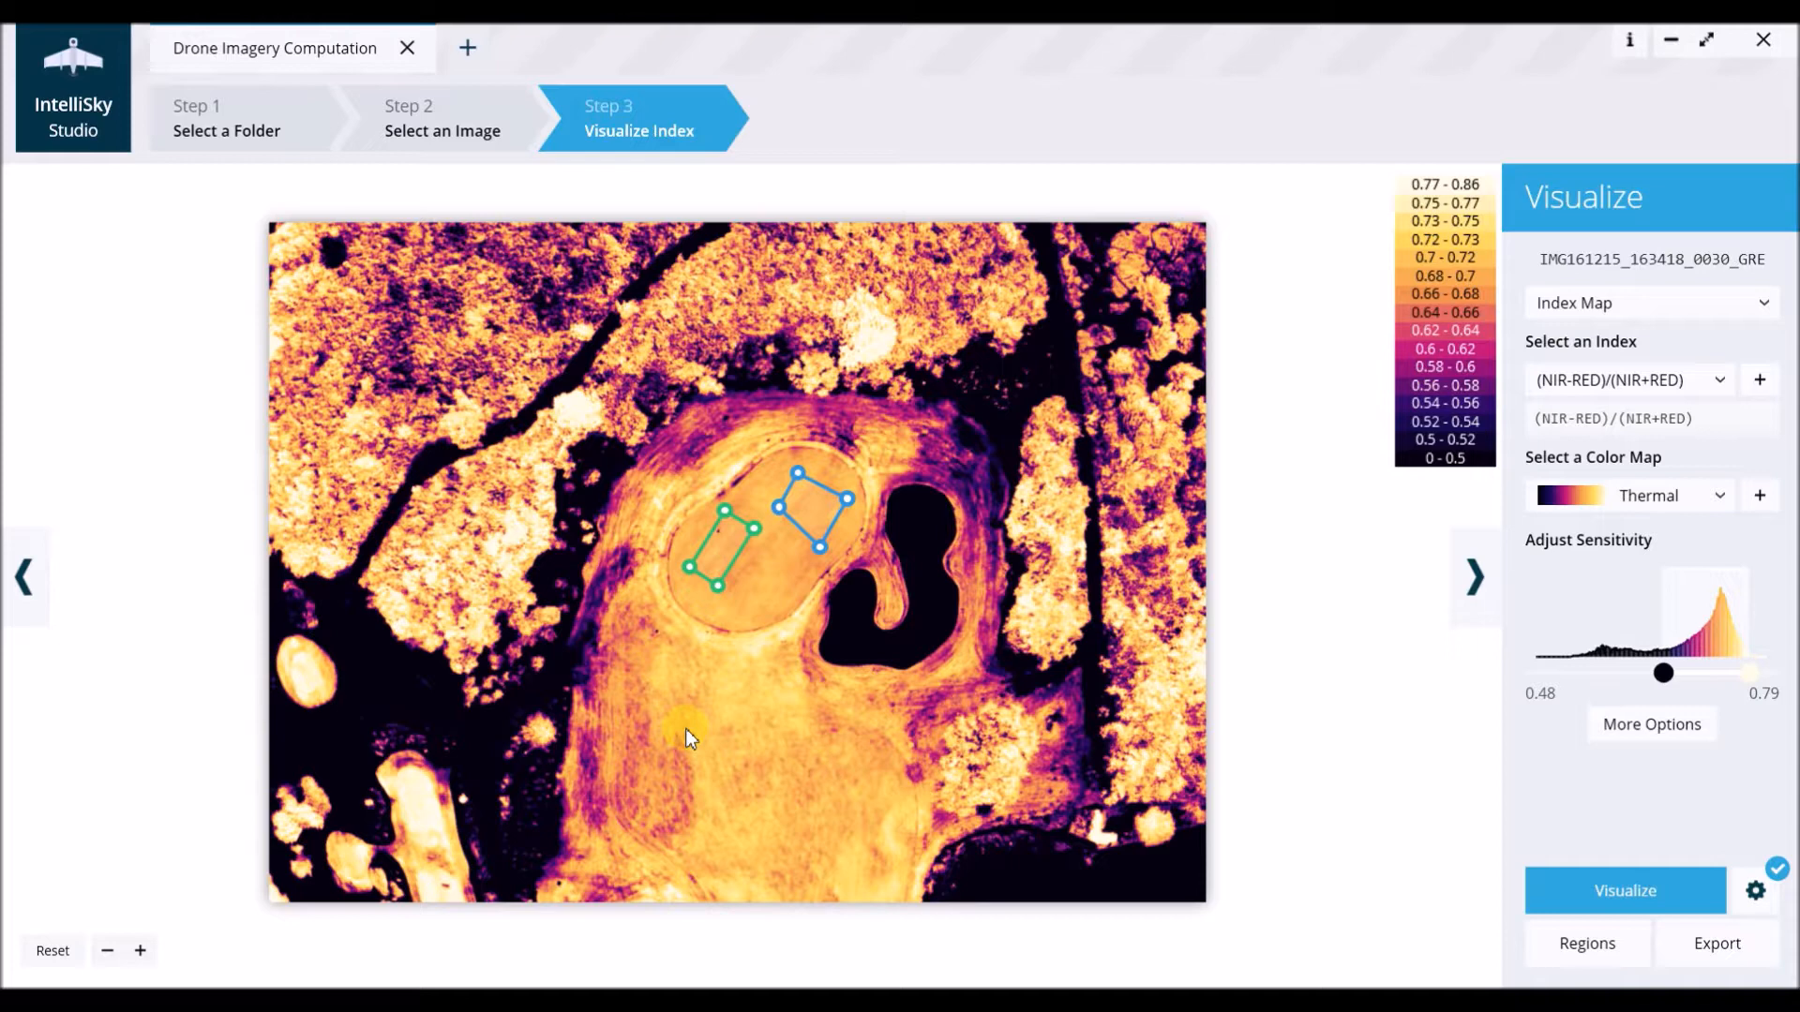
pyautogui.click(227, 140)
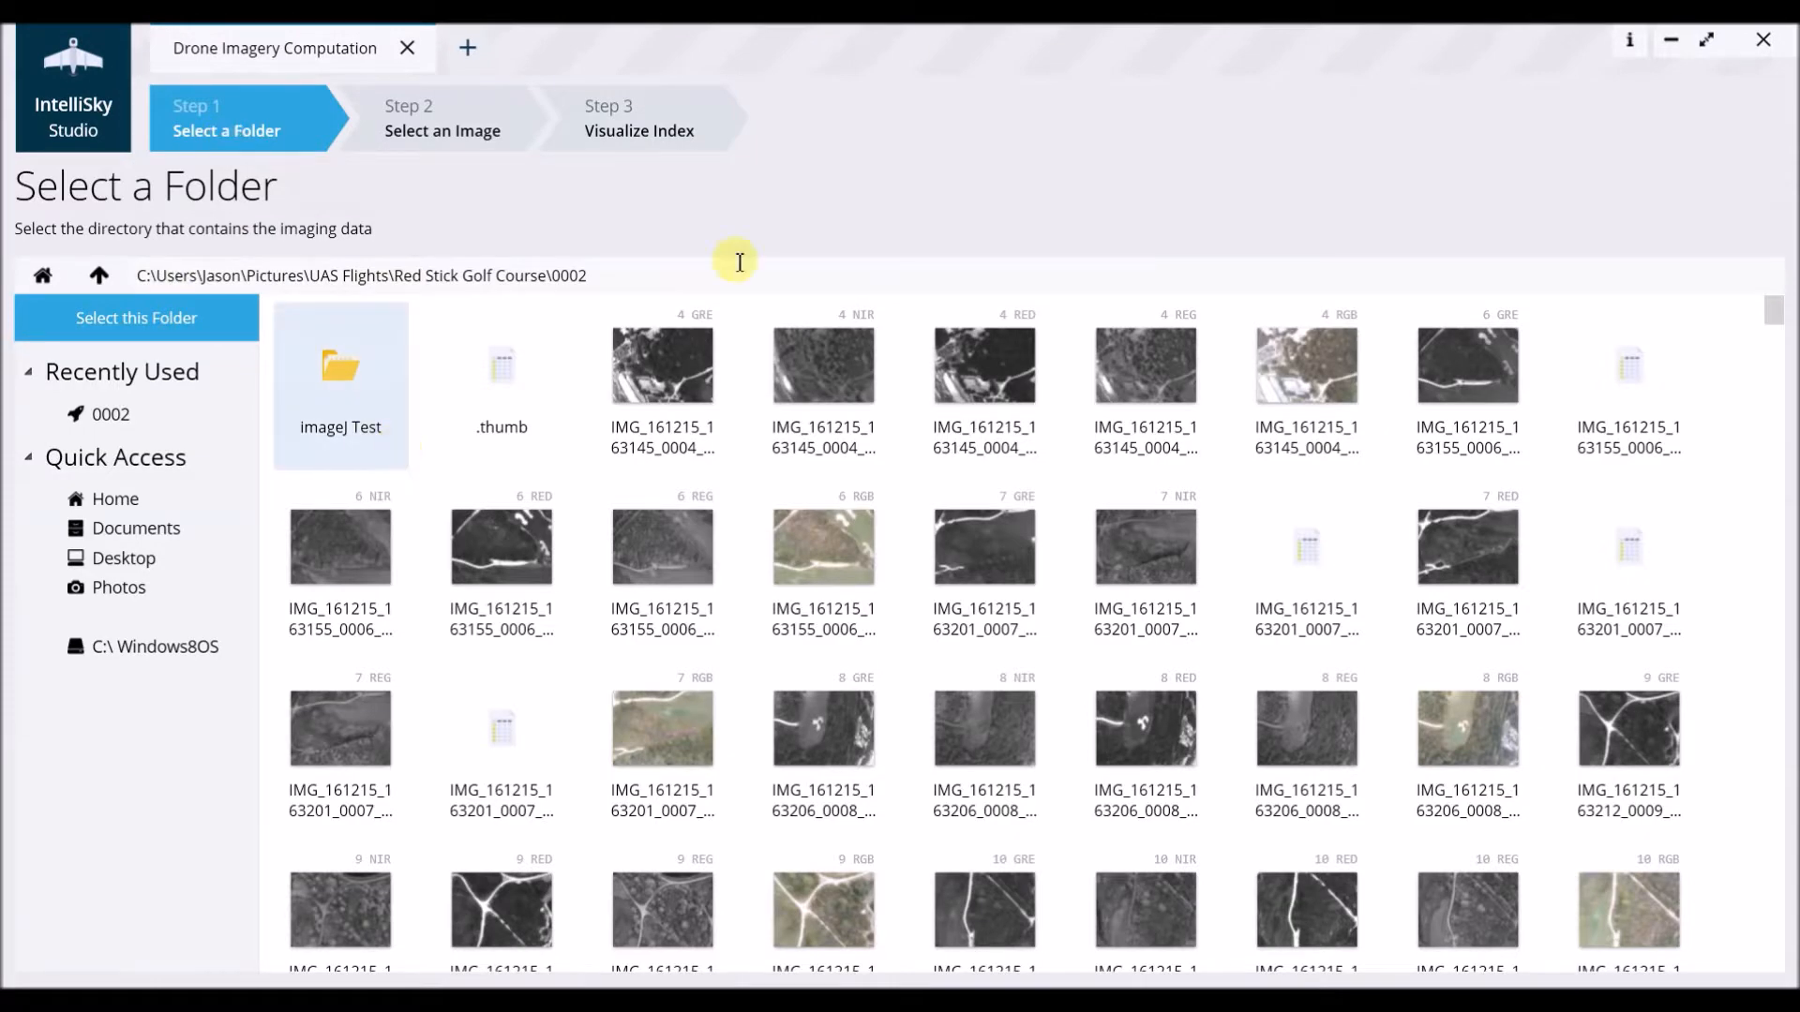
pyautogui.click(444, 130)
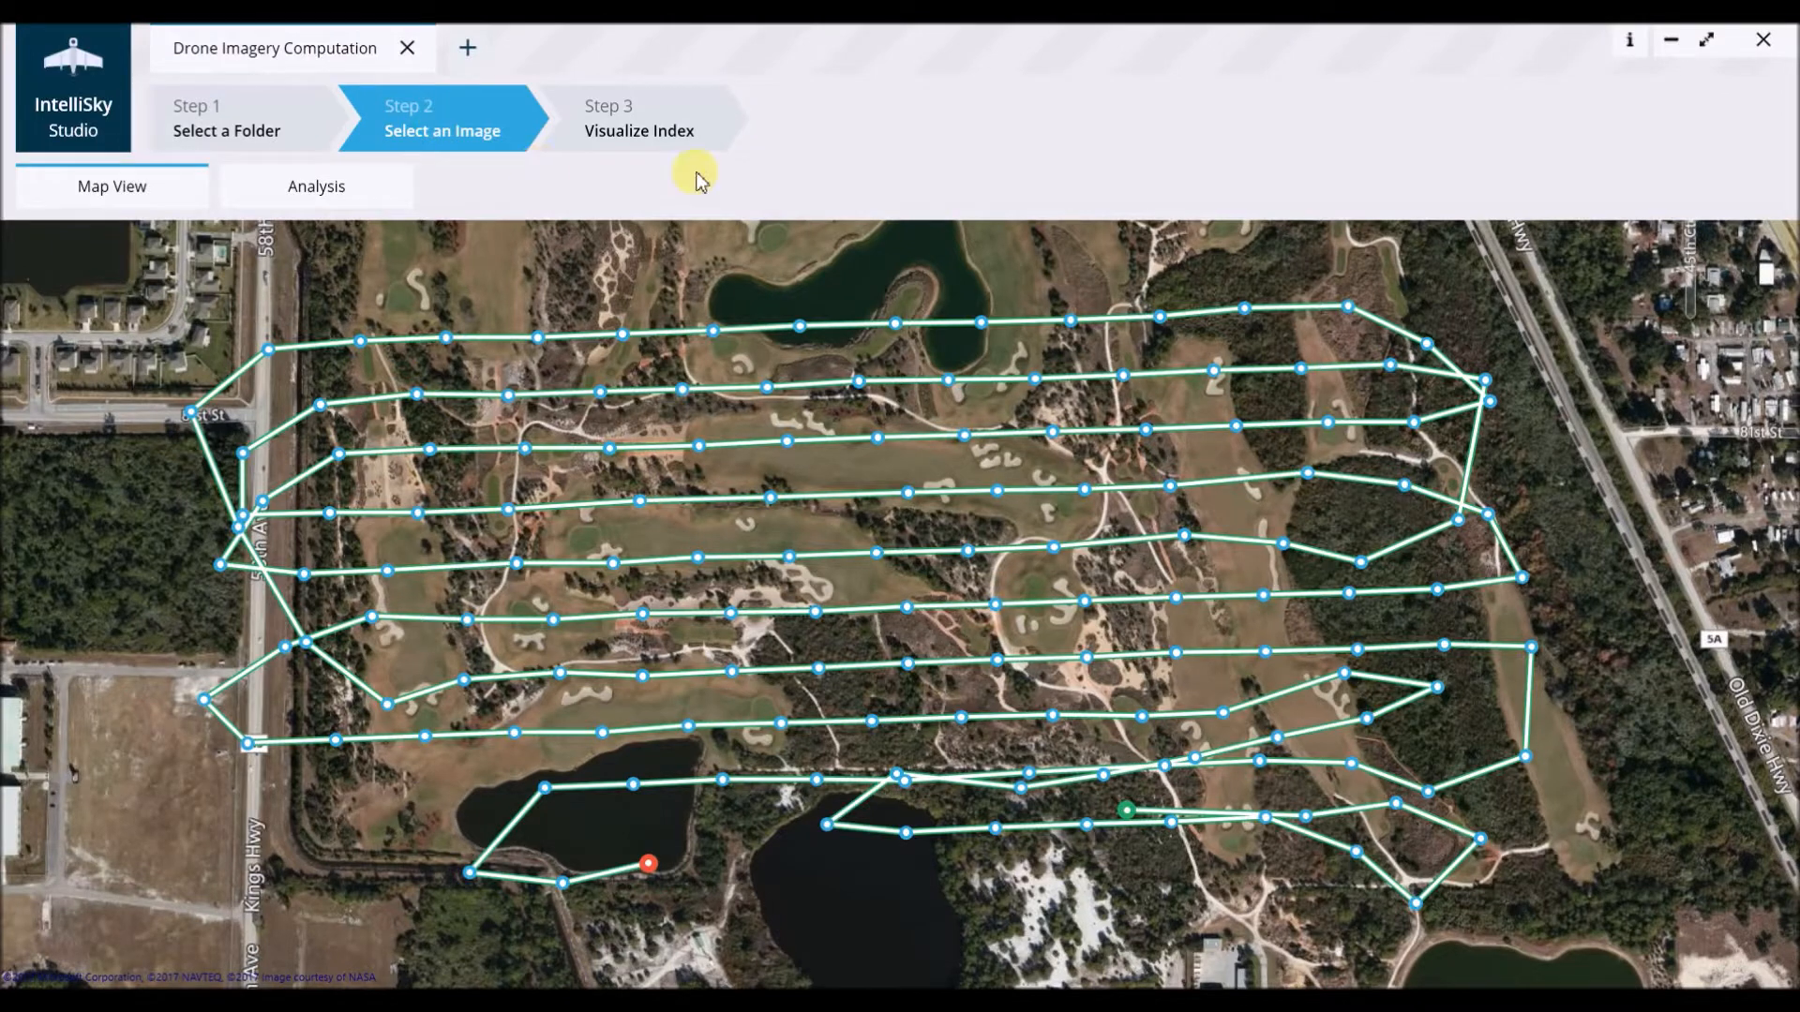
pyautogui.click(645, 136)
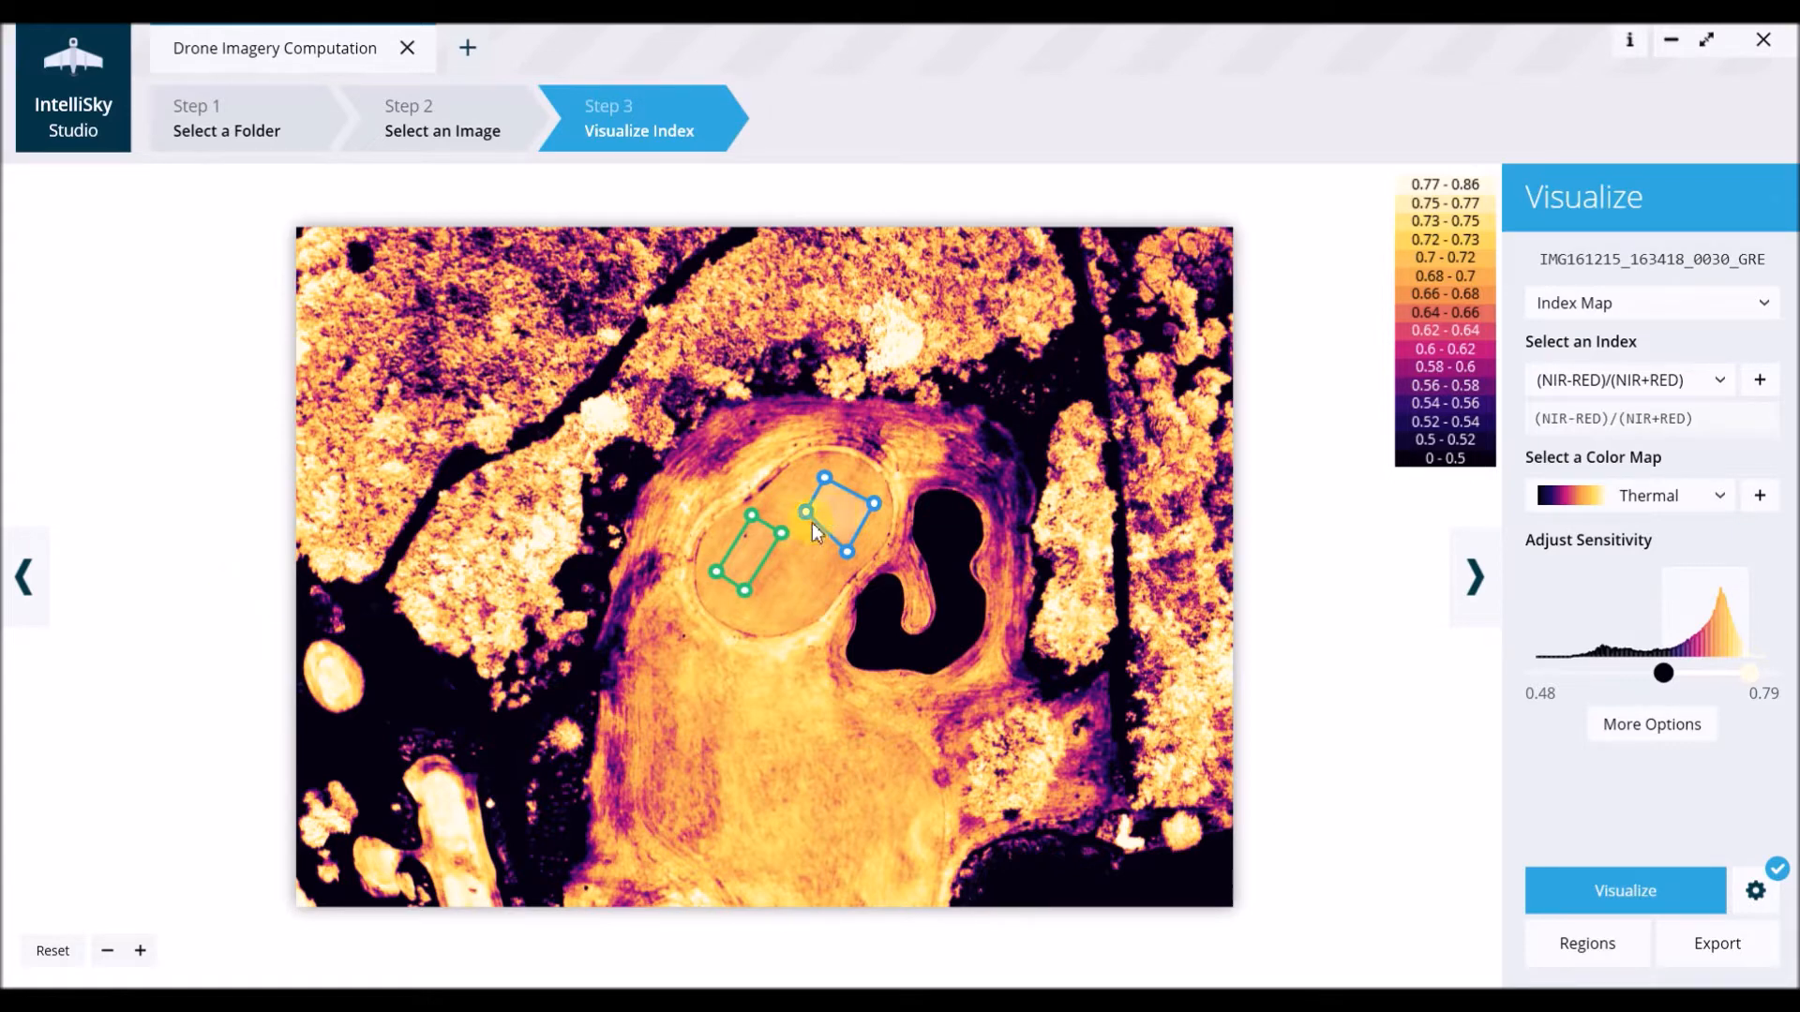
# - Shift green Region 1 slightly south within the putting green and go back to the folder selection stage
pyautogui.moveTo(754, 553); pyautogui.dragTo(756, 565)
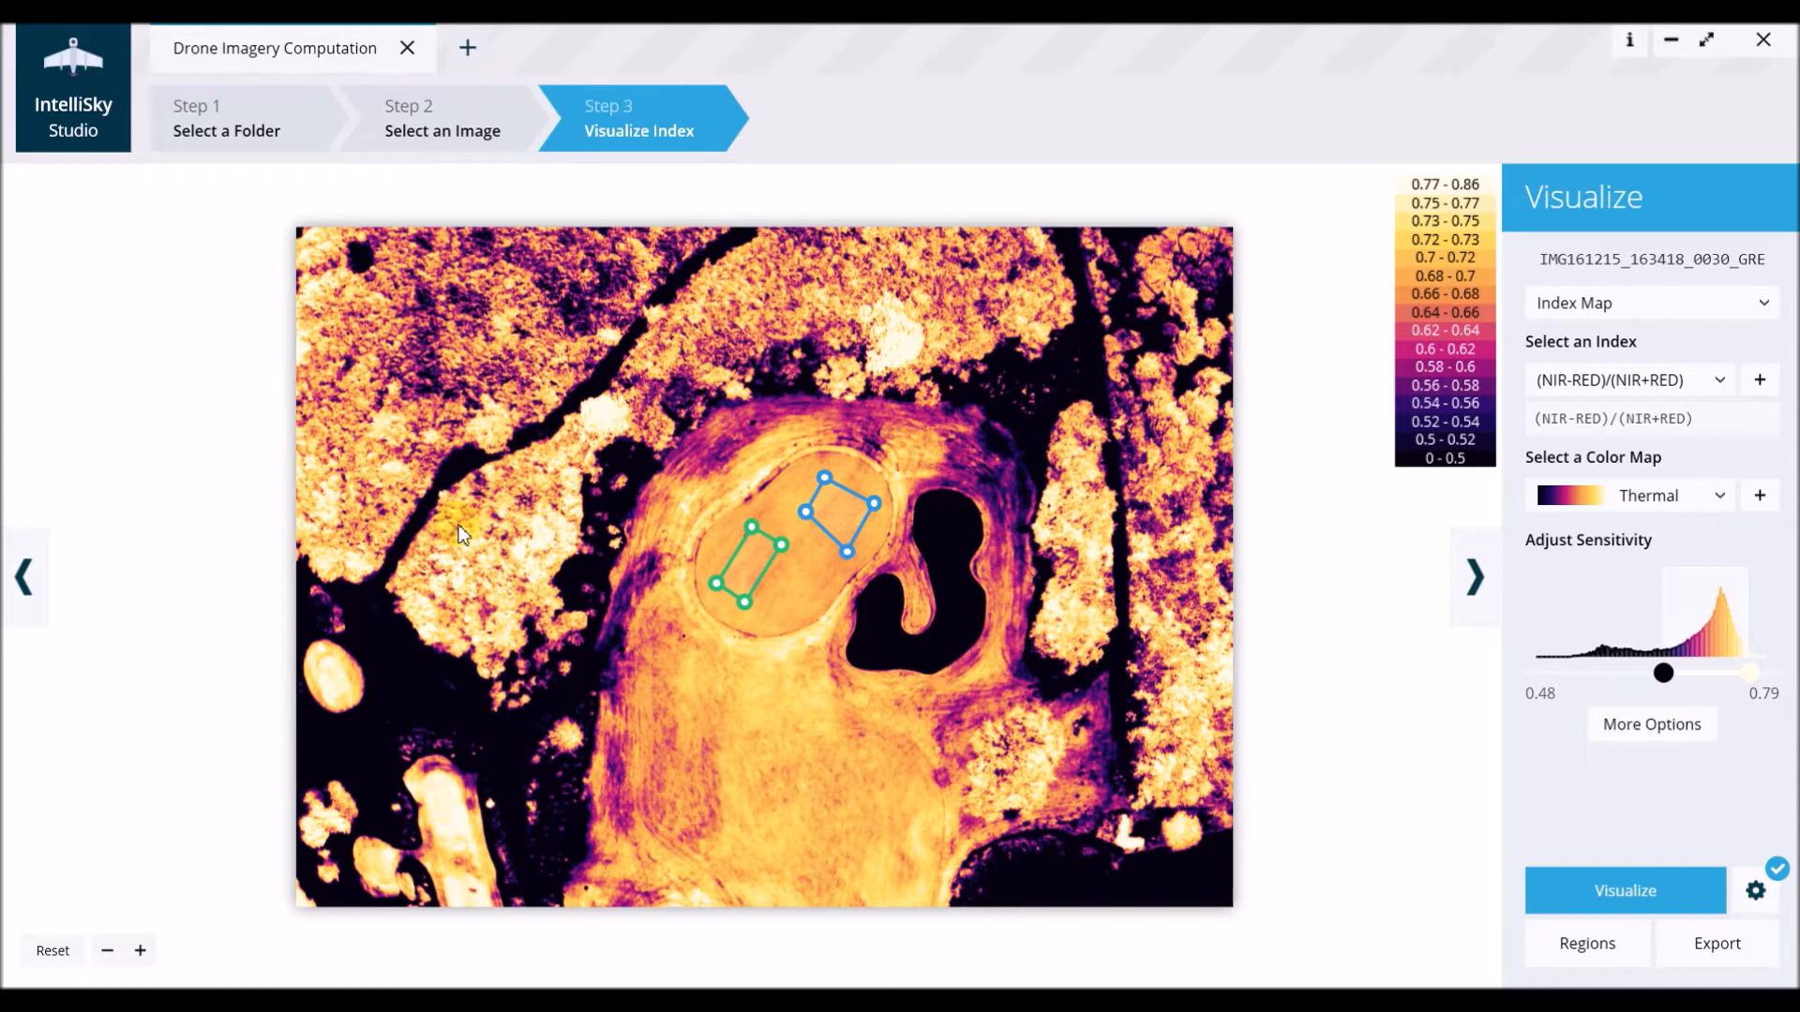
pyautogui.moveTo(442, 552)
pyautogui.mouseDown()
pyautogui.moveTo(468, 548)
pyautogui.moveTo(455, 579)
pyautogui.moveTo(424, 568)
pyautogui.mouseUp()
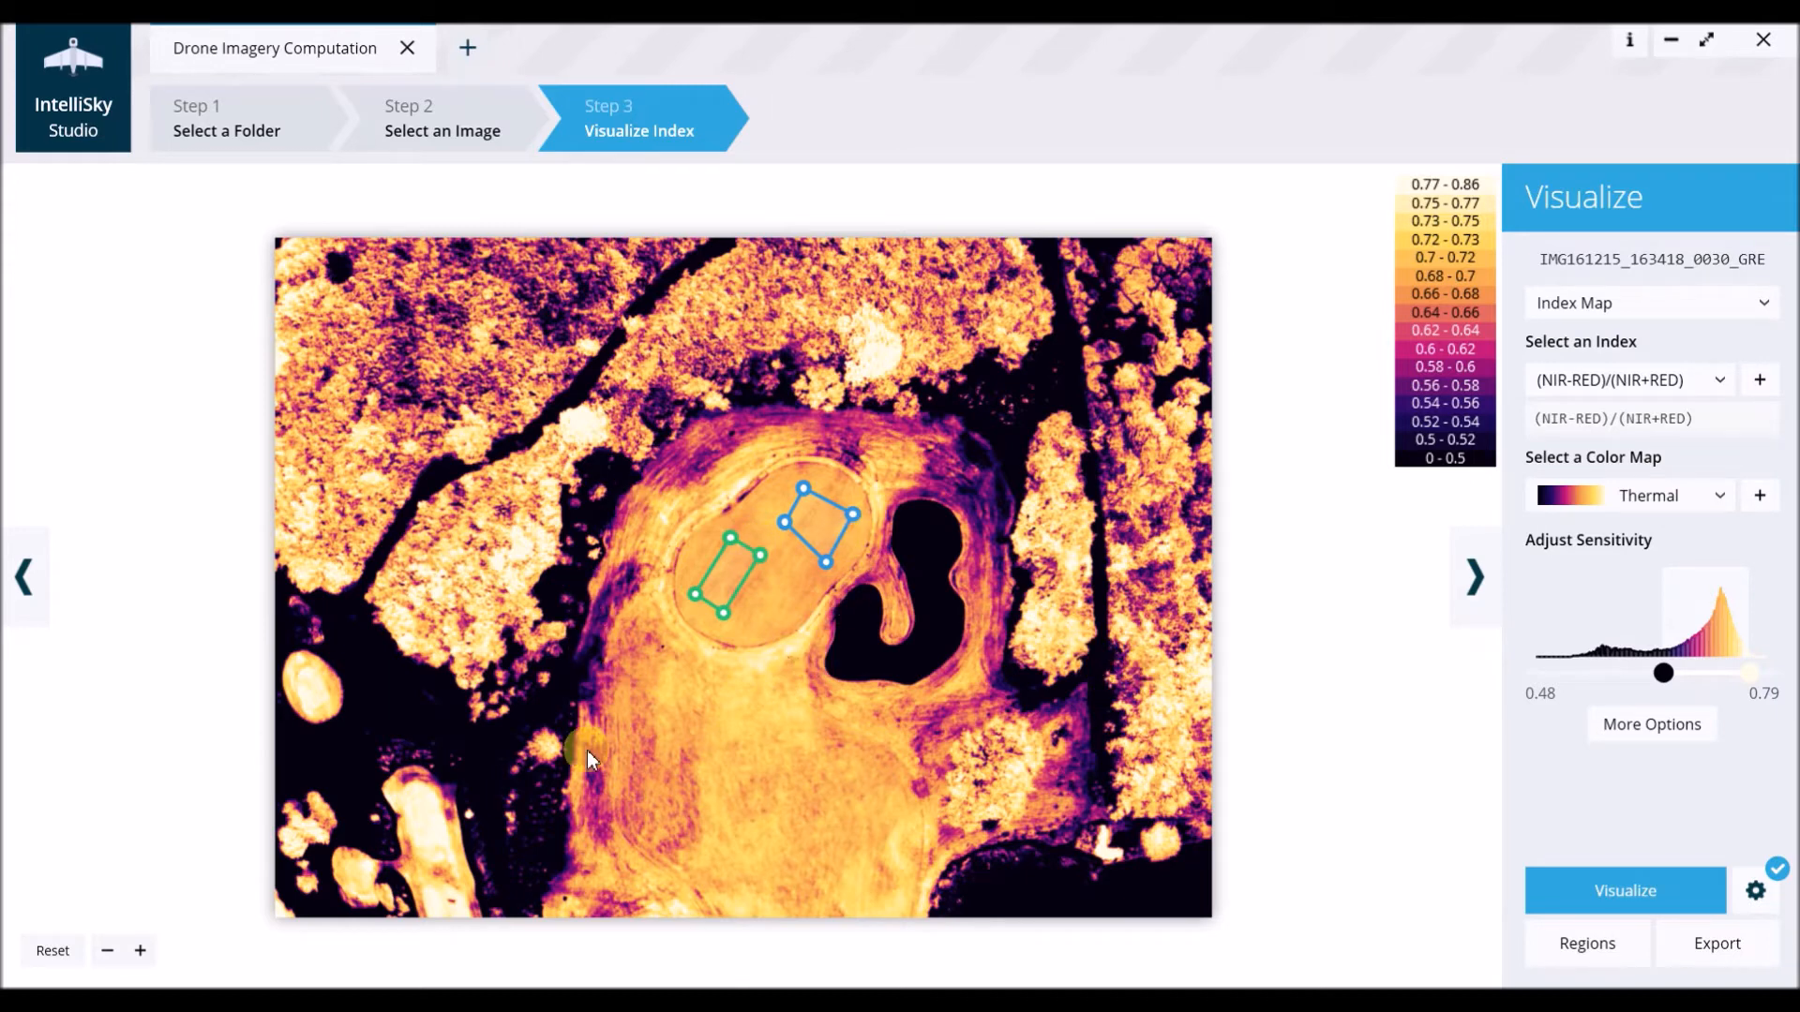
pyautogui.click(241, 132)
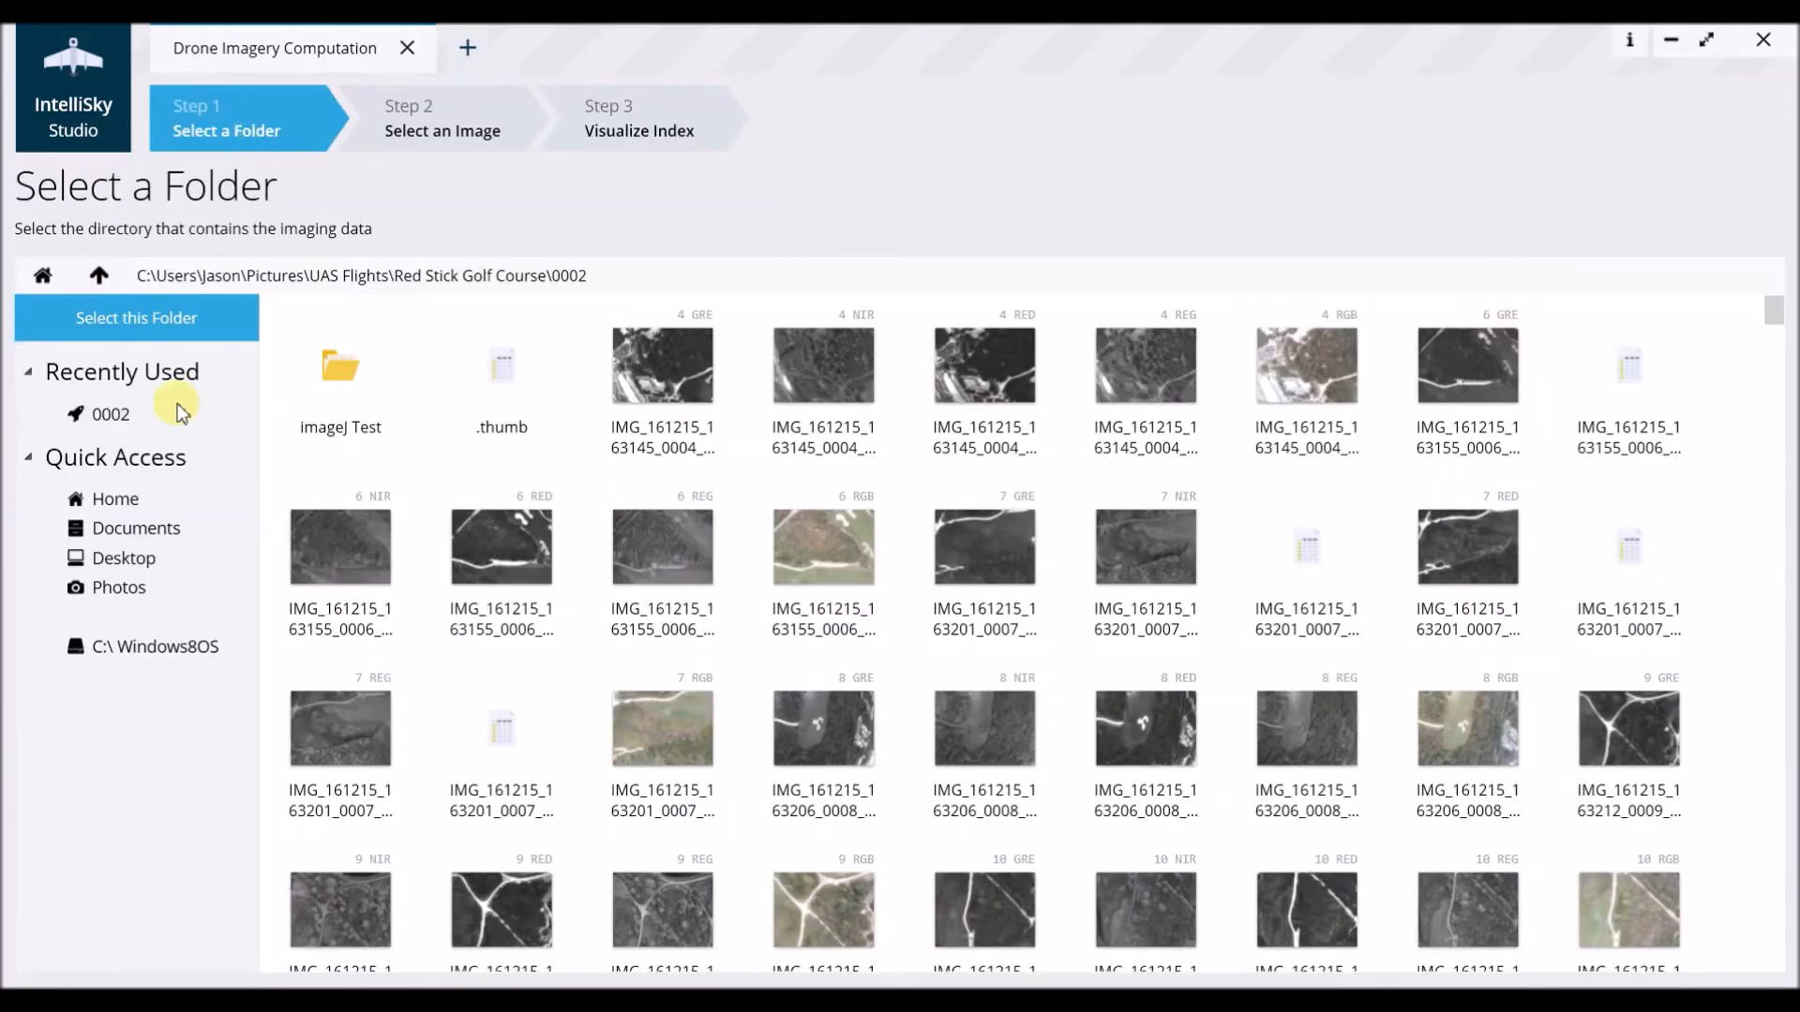